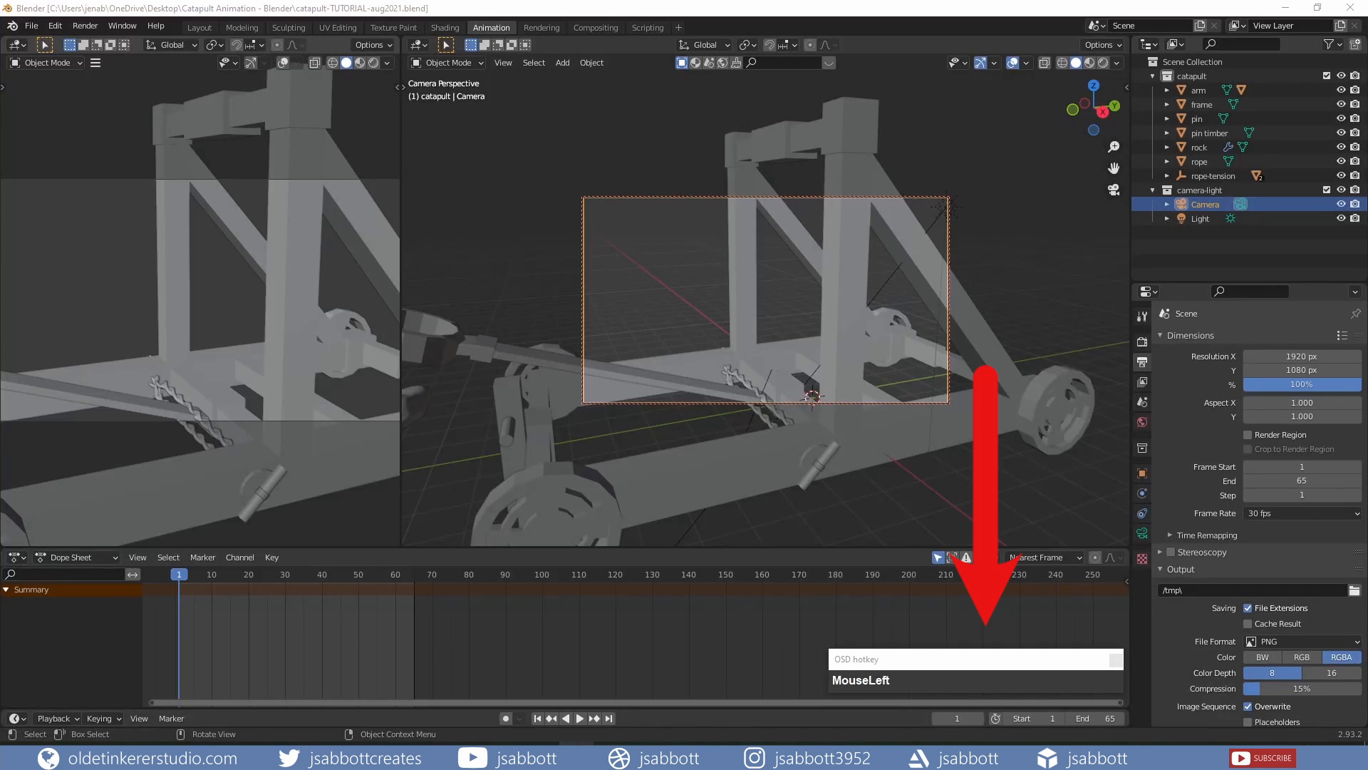
Lock the camera to the view in the main 3D viewport so that navigating moves the camera
{"action": "left_click", "coordinate": [486, 10]}
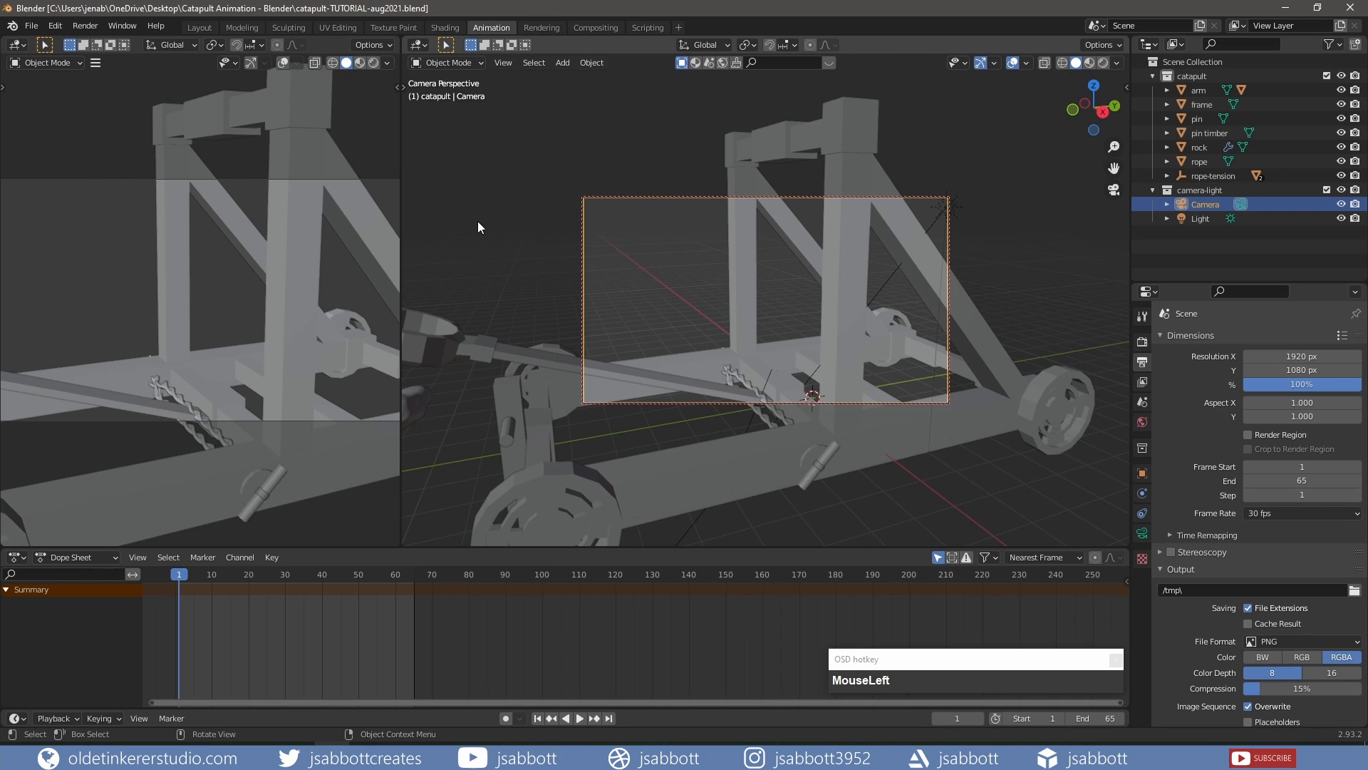
{"action": "middle_click_drag", "start_coordinate": [477, 221], "coordinate": [933, 495]}
{"action": "key", "text": "n"}
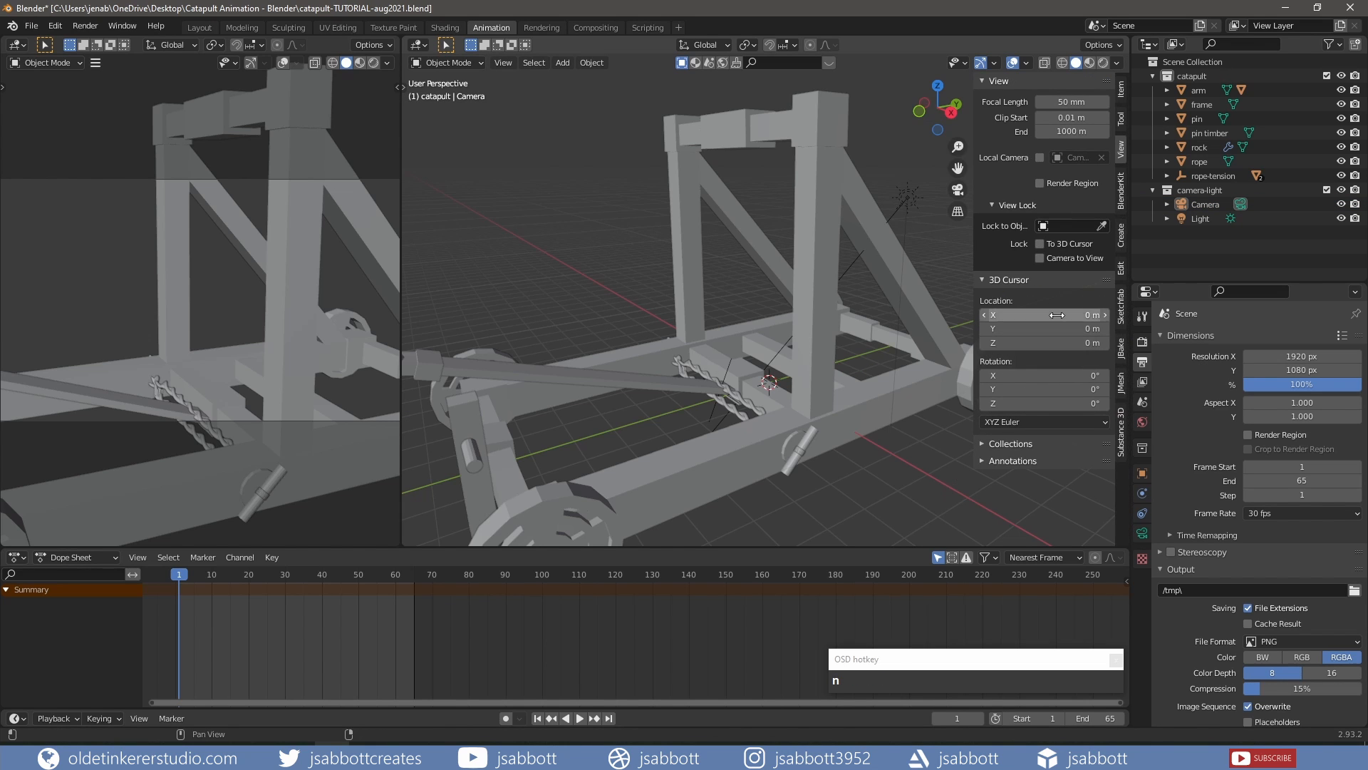
{"action": "left_click", "coordinate": [1038, 260]}
{"action": "key", "text": "n"}
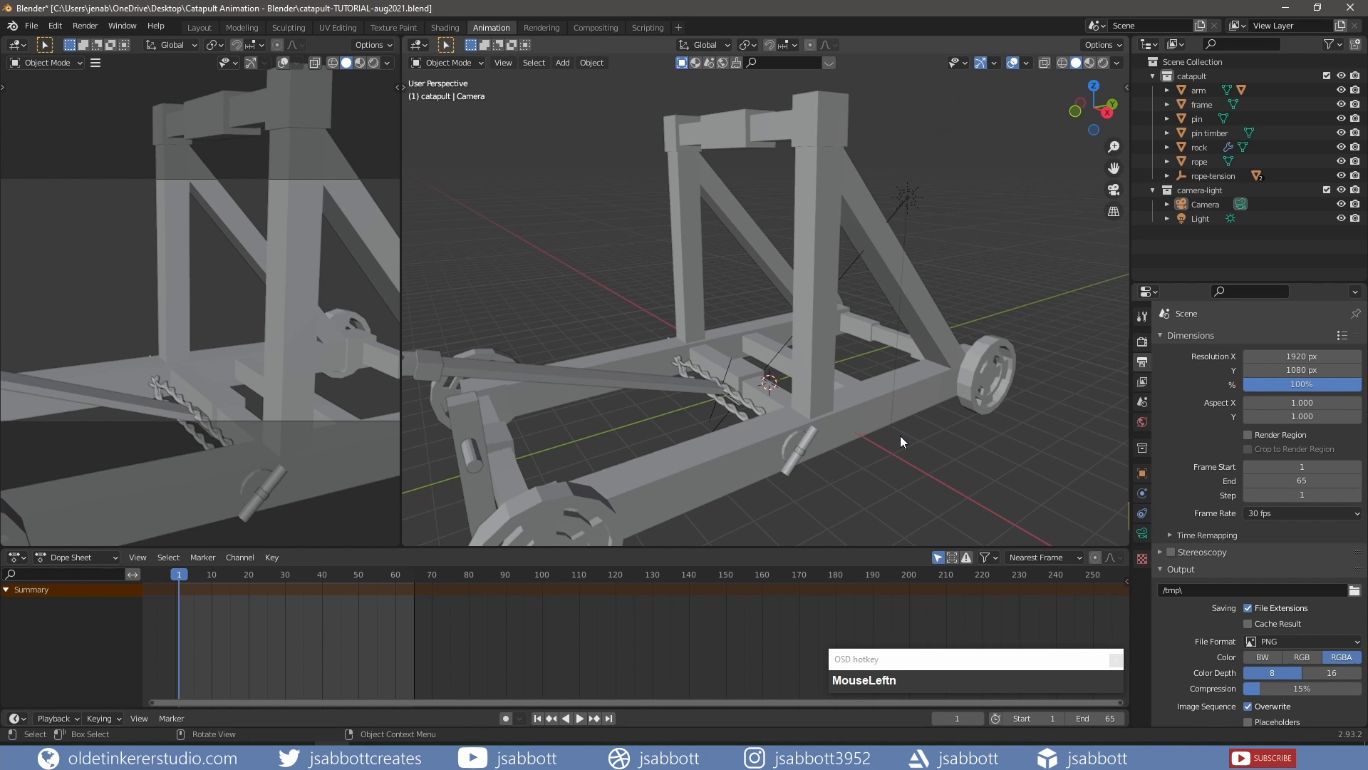
Reframe the camera farther back so the whole catapult sits small in the lower-left corner of the camera frame
{"action": "key", "text": "KP_0"}
{"action": "scroll", "coordinate": [782, 308], "scroll_direction": "down", "scroll_amount": 8}
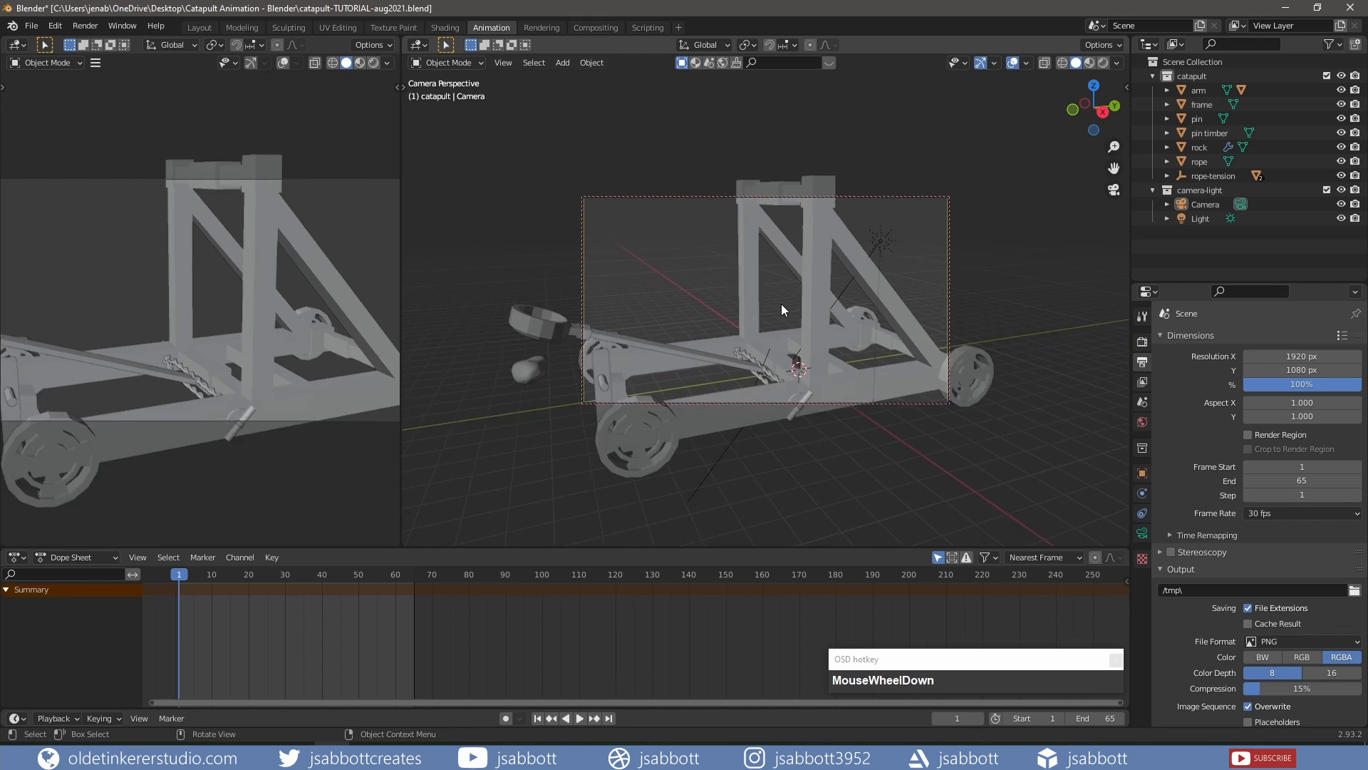
{"action": "scroll", "coordinate": [781, 305], "scroll_direction": "down", "scroll_amount": 1}
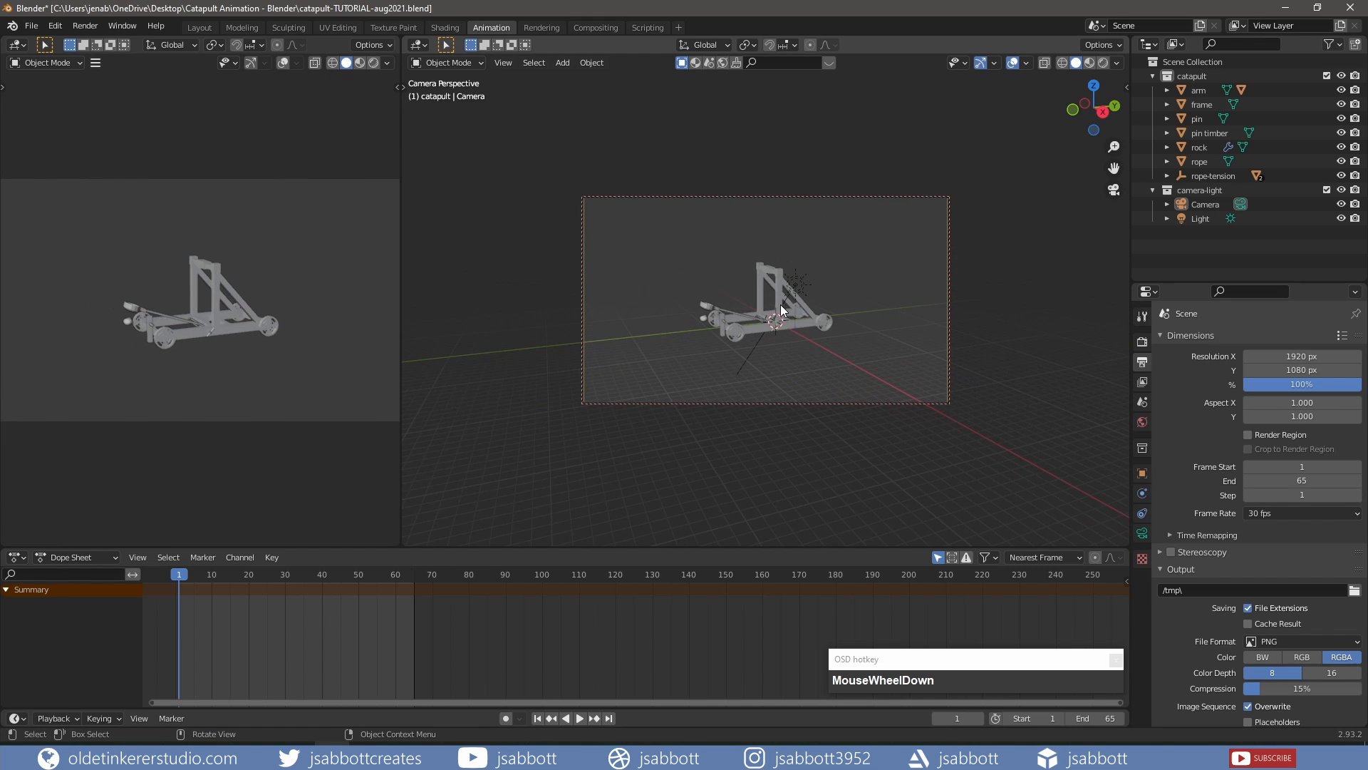
{"action": "middle_click_drag", "start_coordinate": [782, 305], "coordinate": [679, 348], "text": "shift"}
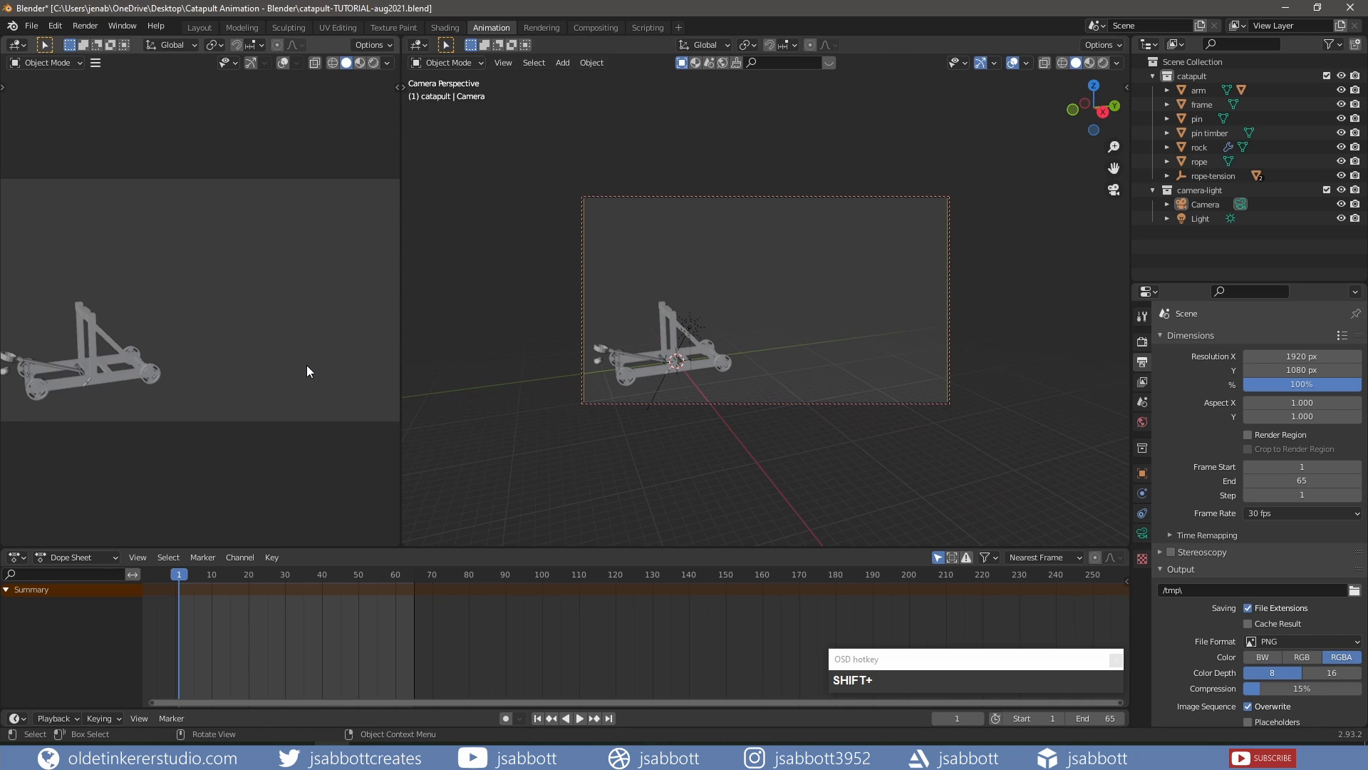
{"action": "scroll", "coordinate": [306, 365], "scroll_direction": "down", "scroll_amount": 1}
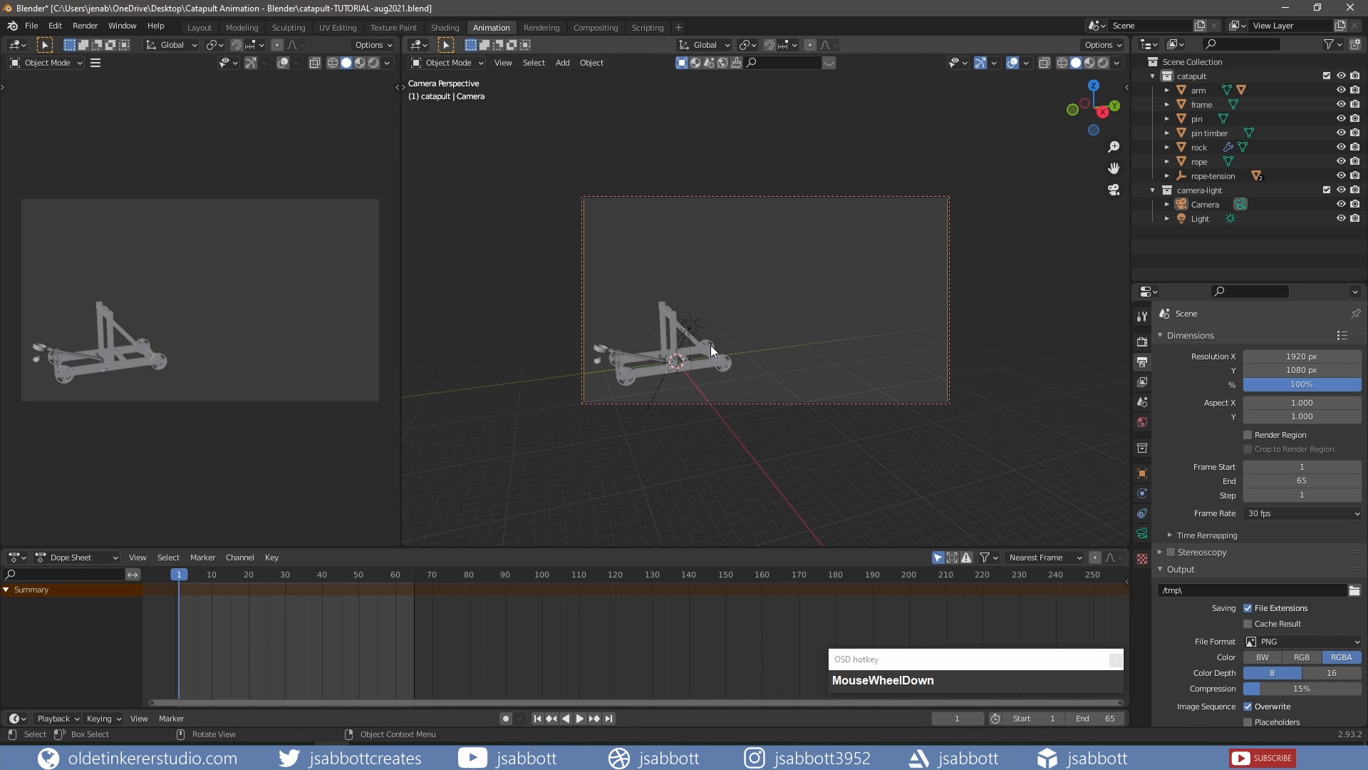
{"action": "middle_click_drag", "start_coordinate": [711, 345], "coordinate": [707, 347]}
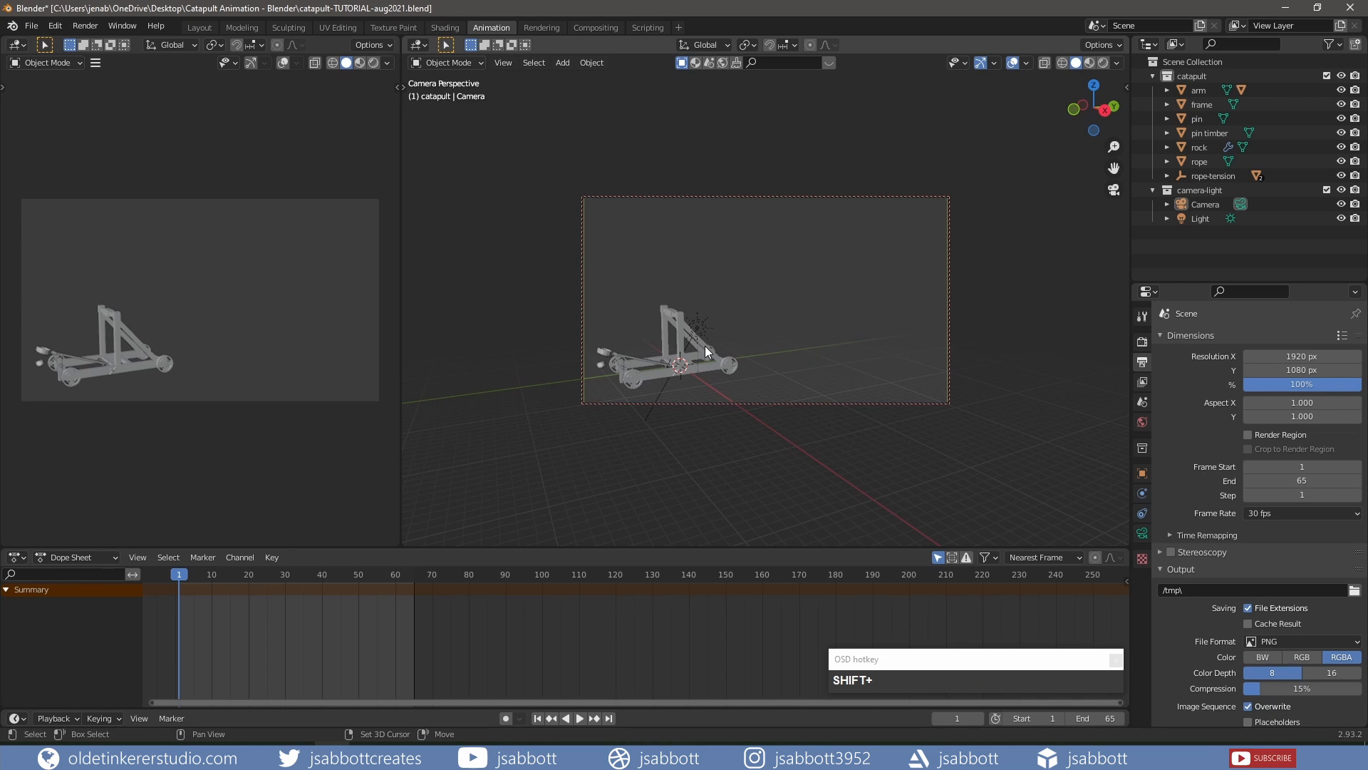
Add a mesh plane to the catapult collection, rename it "ground", and collapse the camera-light collection
{"action": "key", "text": "KP_3"}
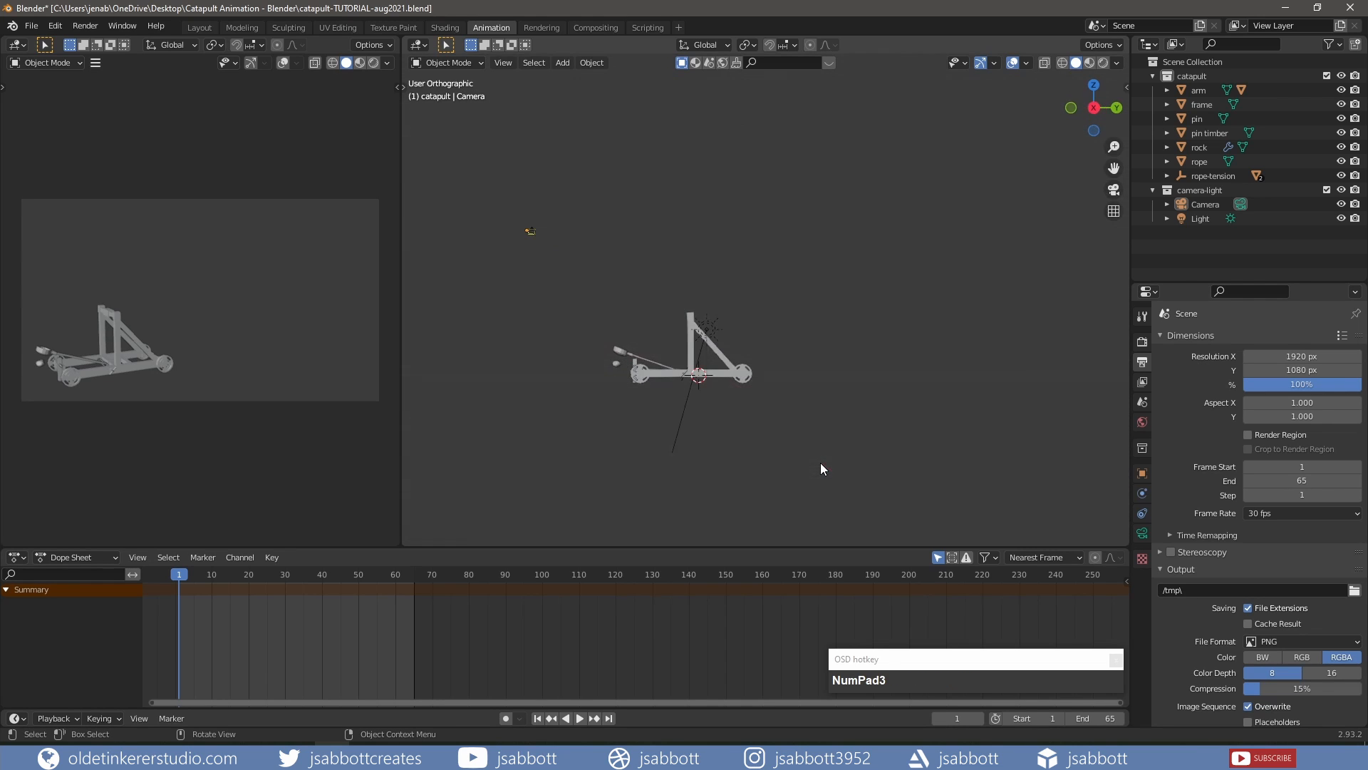
{"action": "key", "text": "shift+a"}
{"action": "mouse_move", "coordinate": [821, 280]}
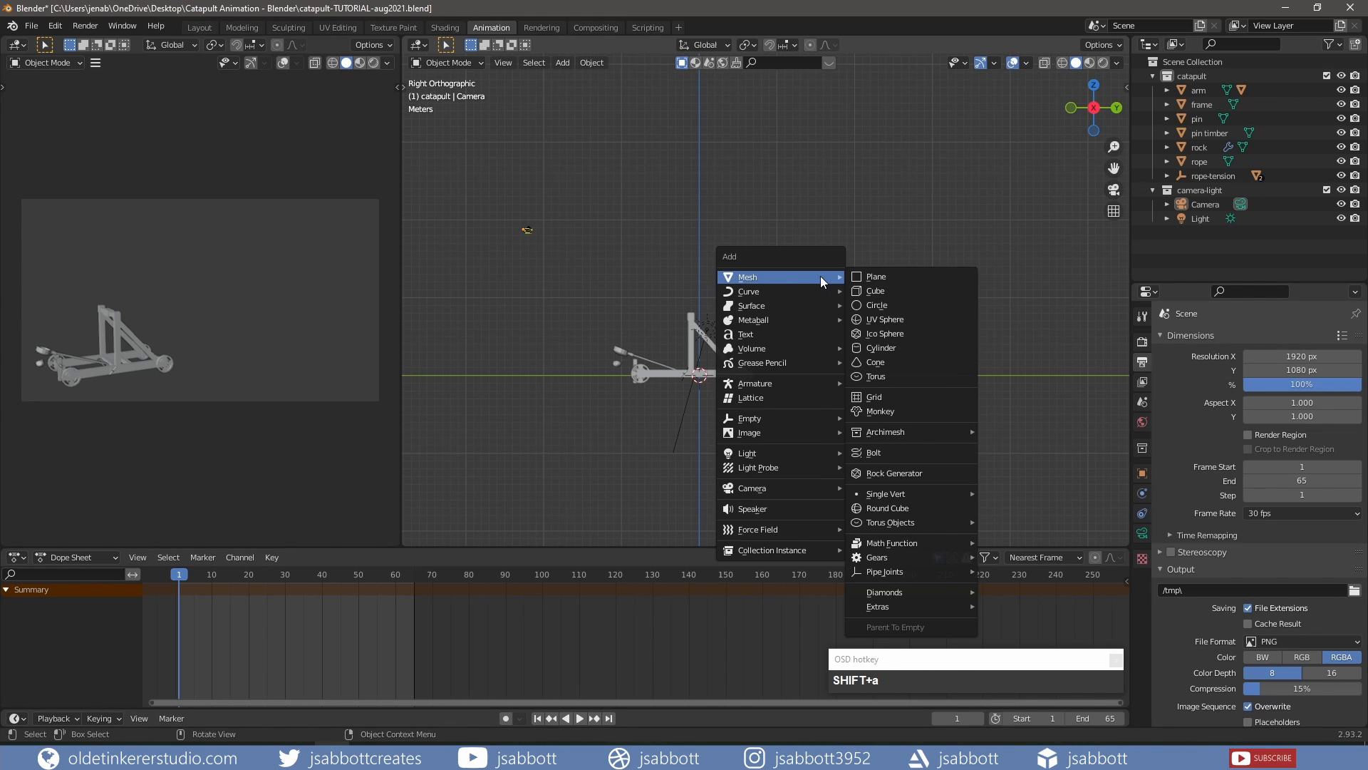
{"action": "left_click", "coordinate": [881, 278]}
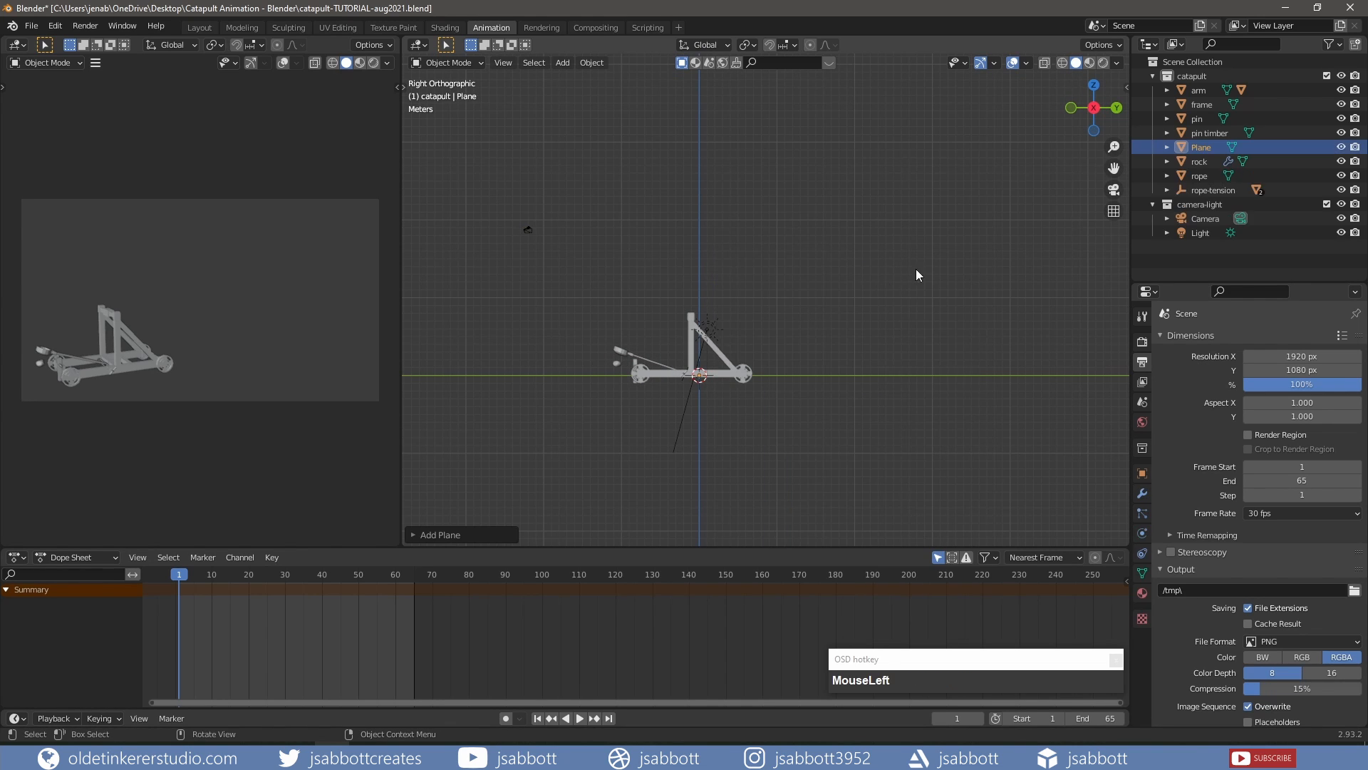
{"action": "double_click", "coordinate": [1200, 149]}
{"action": "type", "text": "ground"}
{"action": "key", "text": "Return"}
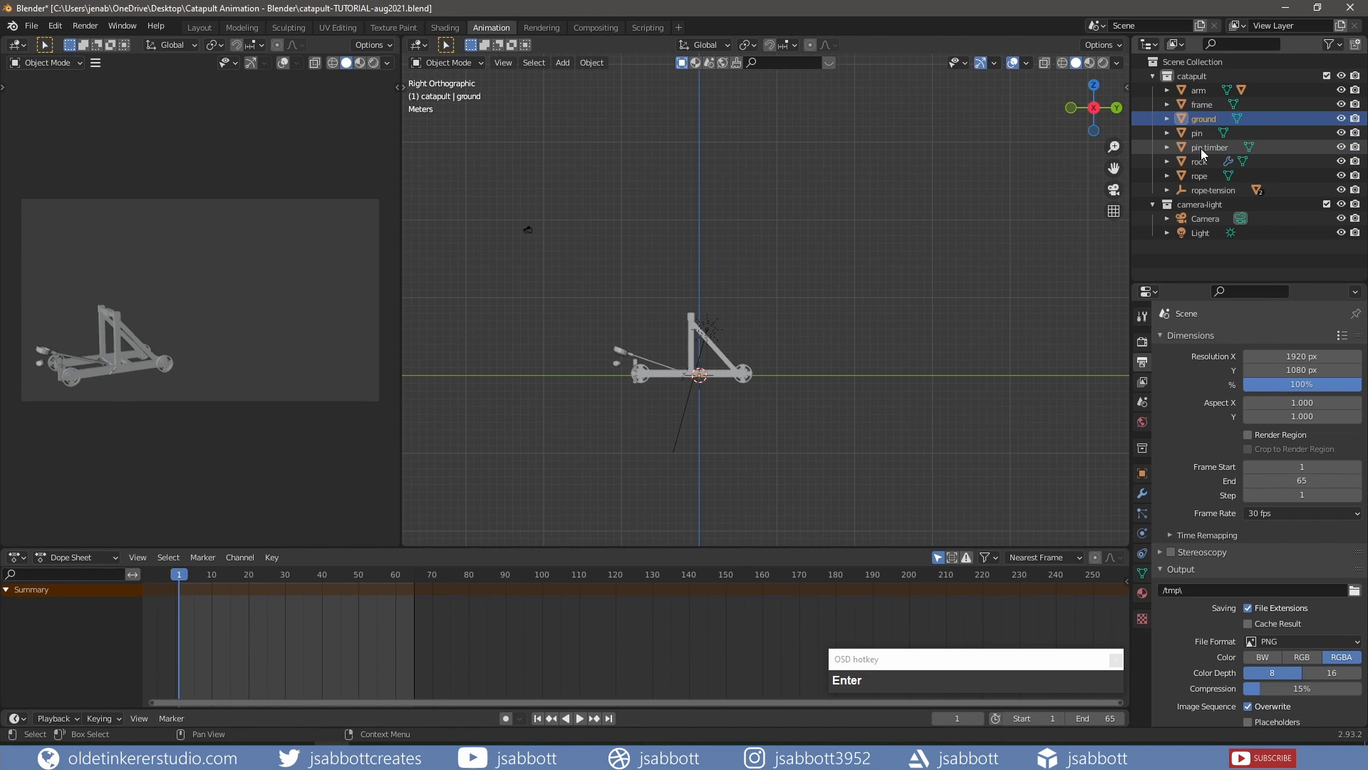
{"action": "left_click", "coordinate": [1153, 201]}
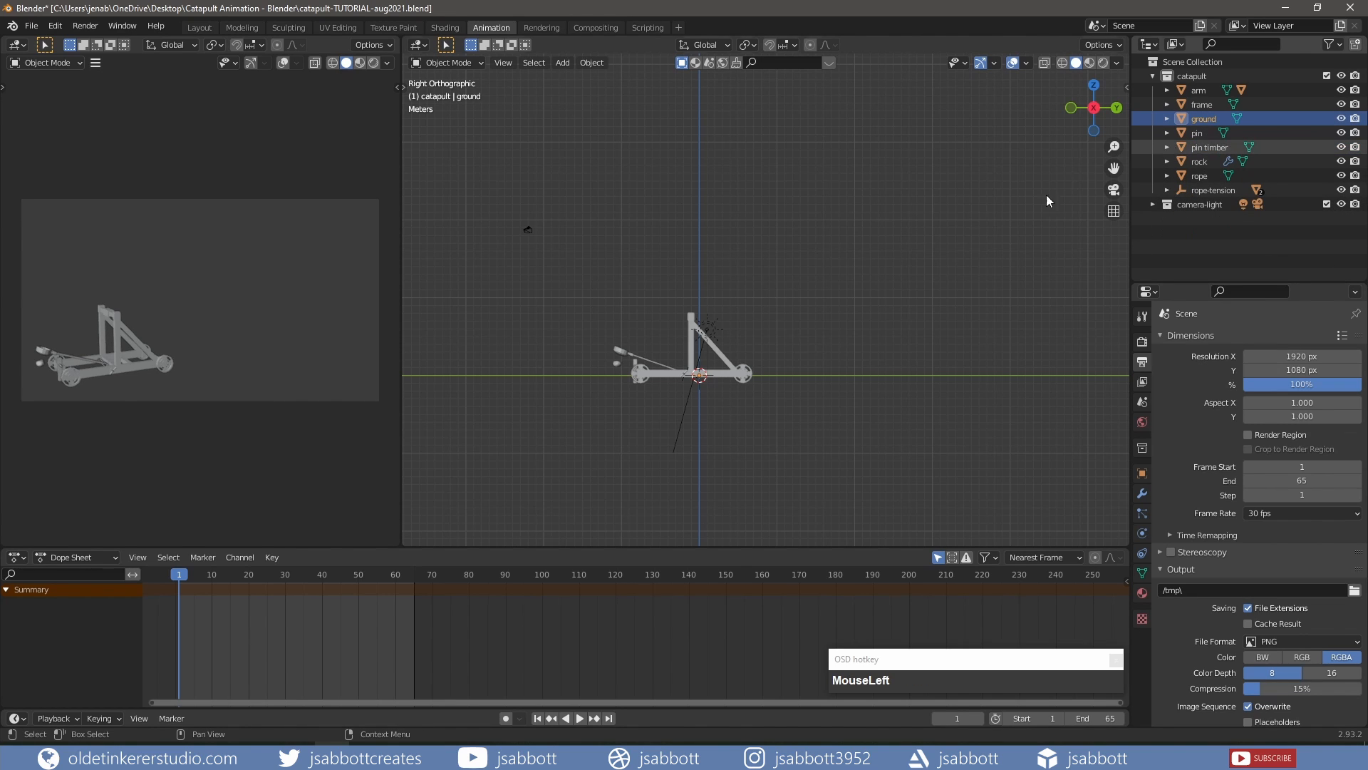
Lower the ground plane along Z to the bottom of the wheels and scale it up into a wide floor
{"action": "key", "text": "g"}
{"action": "key", "text": "z"}
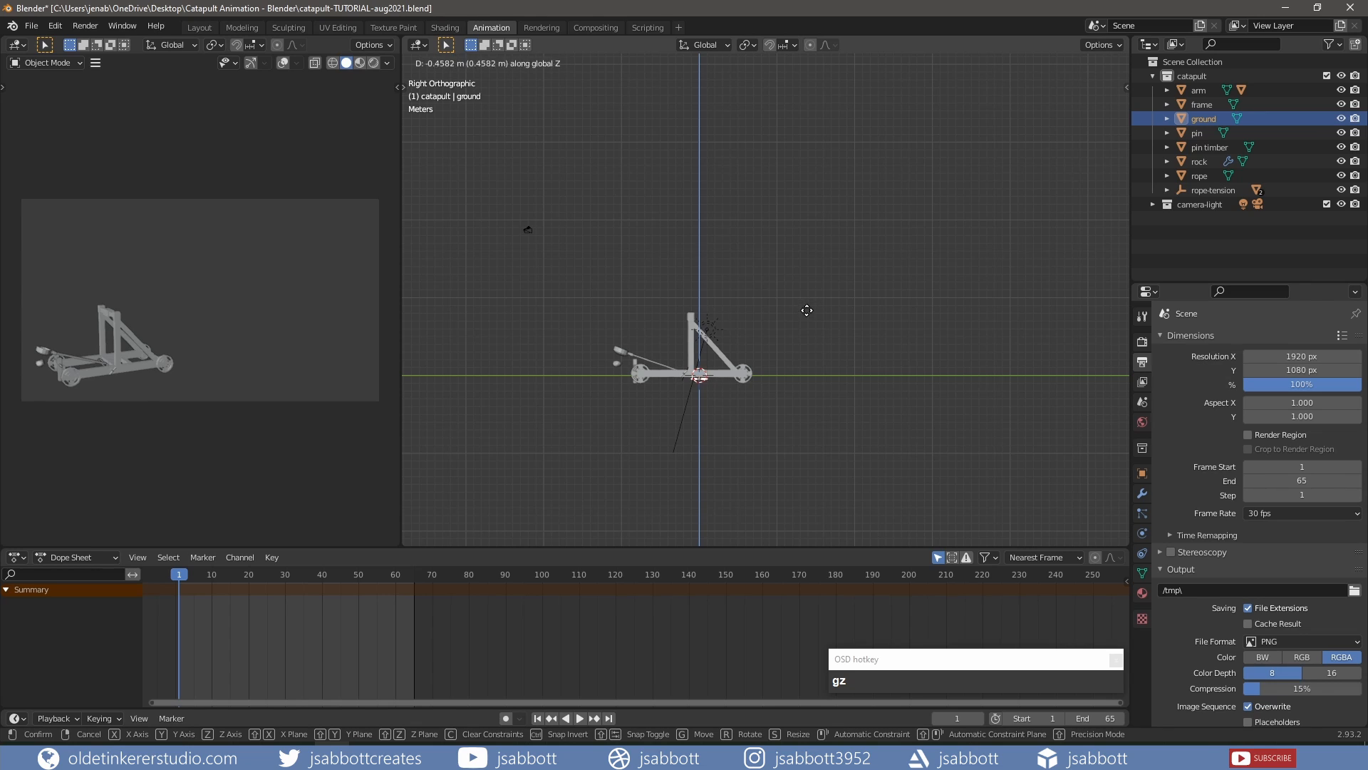
{"action": "key", "text": "Escape"}
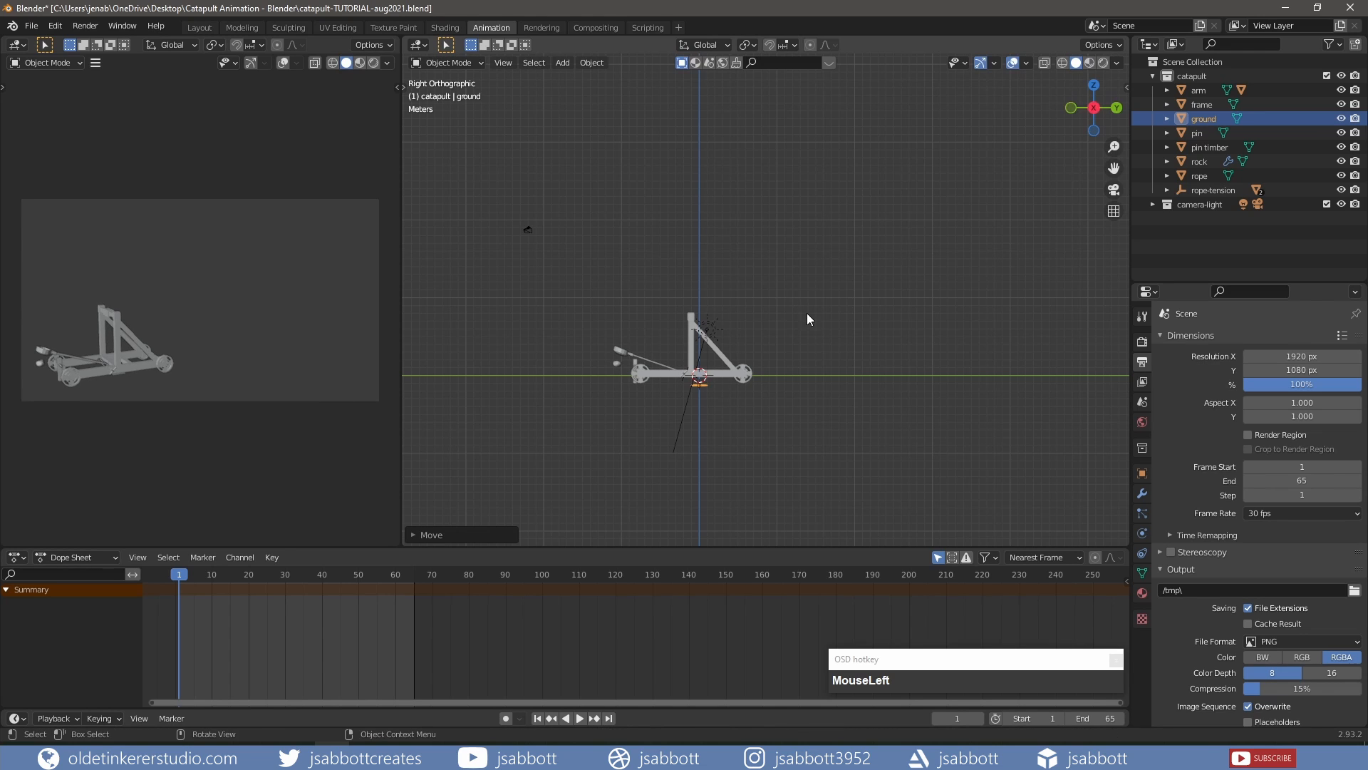
{"action": "key", "text": "KP_0"}
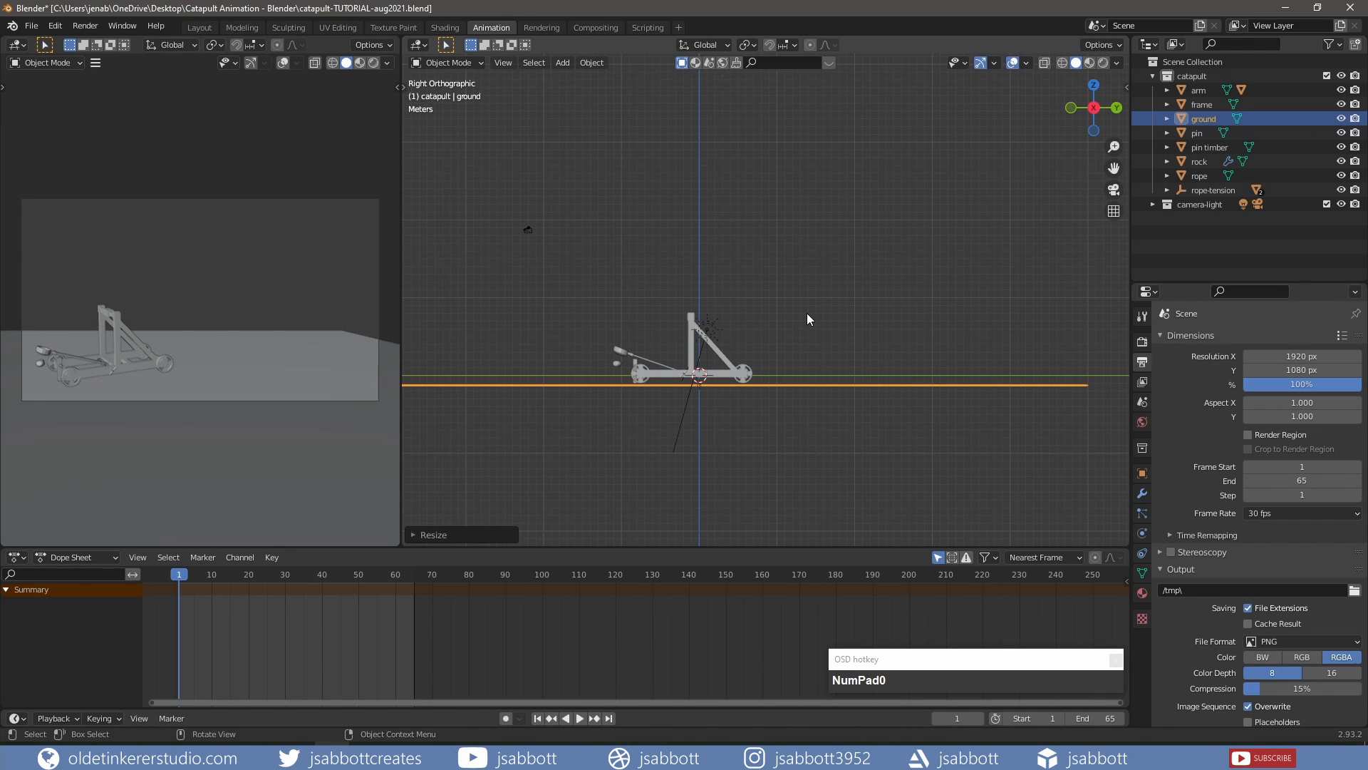
Create a new material on the ground plane and name it "ground"
{"action": "left_click", "coordinate": [1142, 593]}
{"action": "left_click", "coordinate": [1239, 403]}
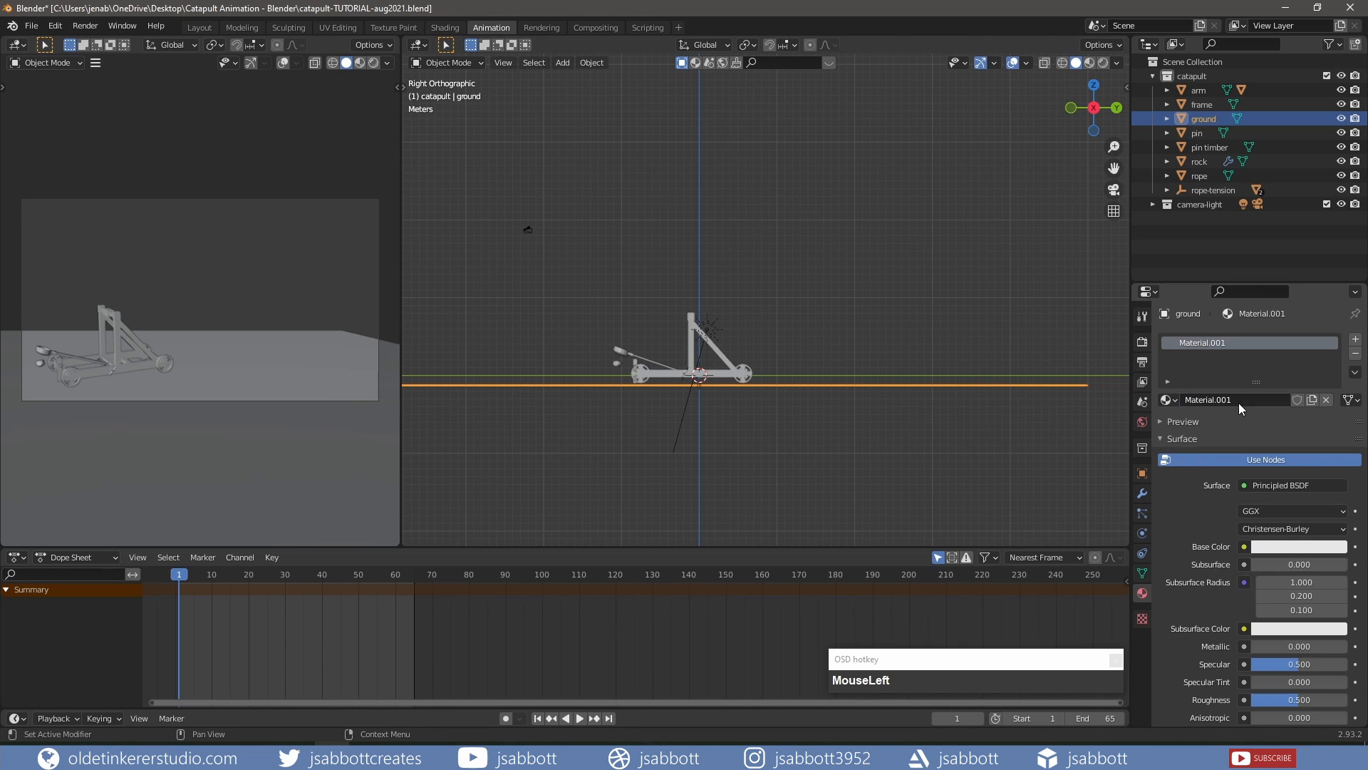
{"action": "left_click", "coordinate": [1240, 402]}
{"action": "type", "text": "ground"}
{"action": "key", "text": "Return"}
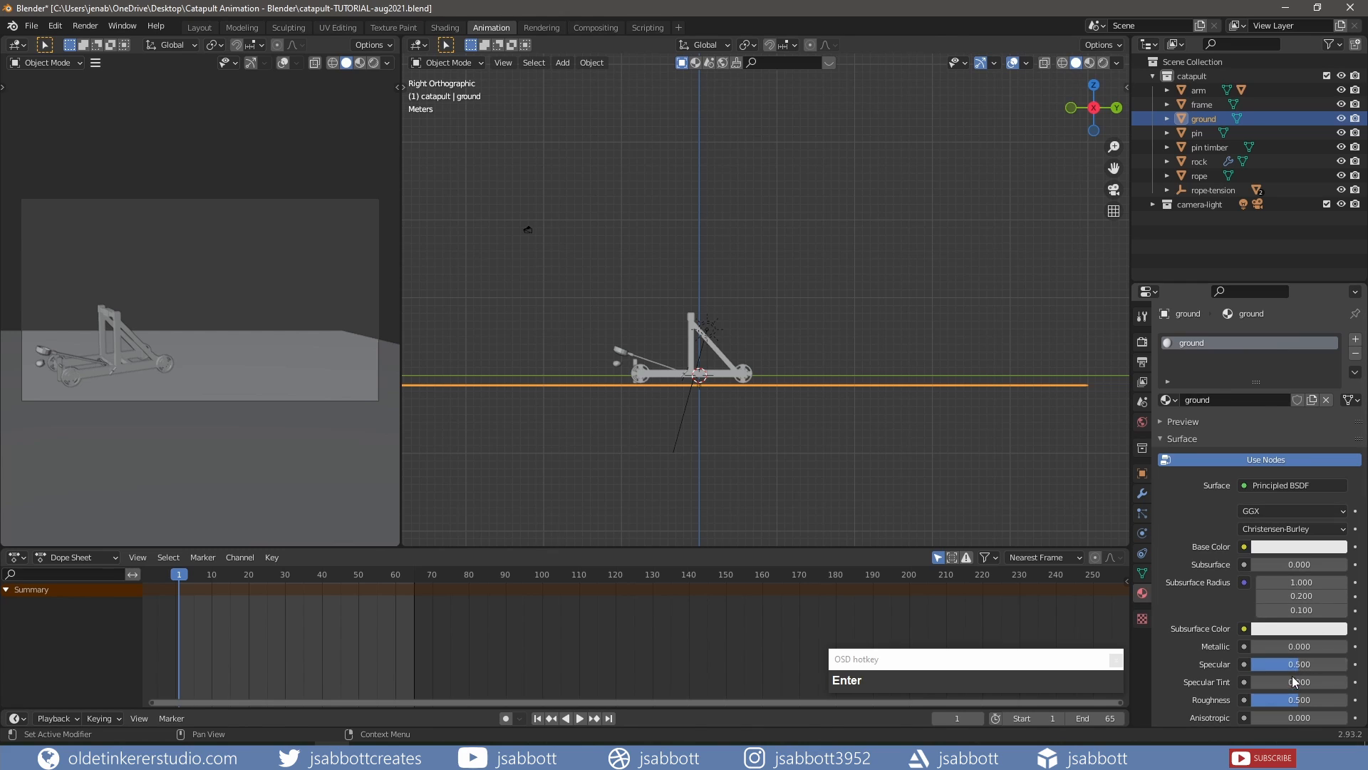
Set the ground material's roughness to 1.000 and its base color to a muted grass green
{"action": "left_click_drag", "start_coordinate": [1290, 701], "coordinate": [1352, 703]}
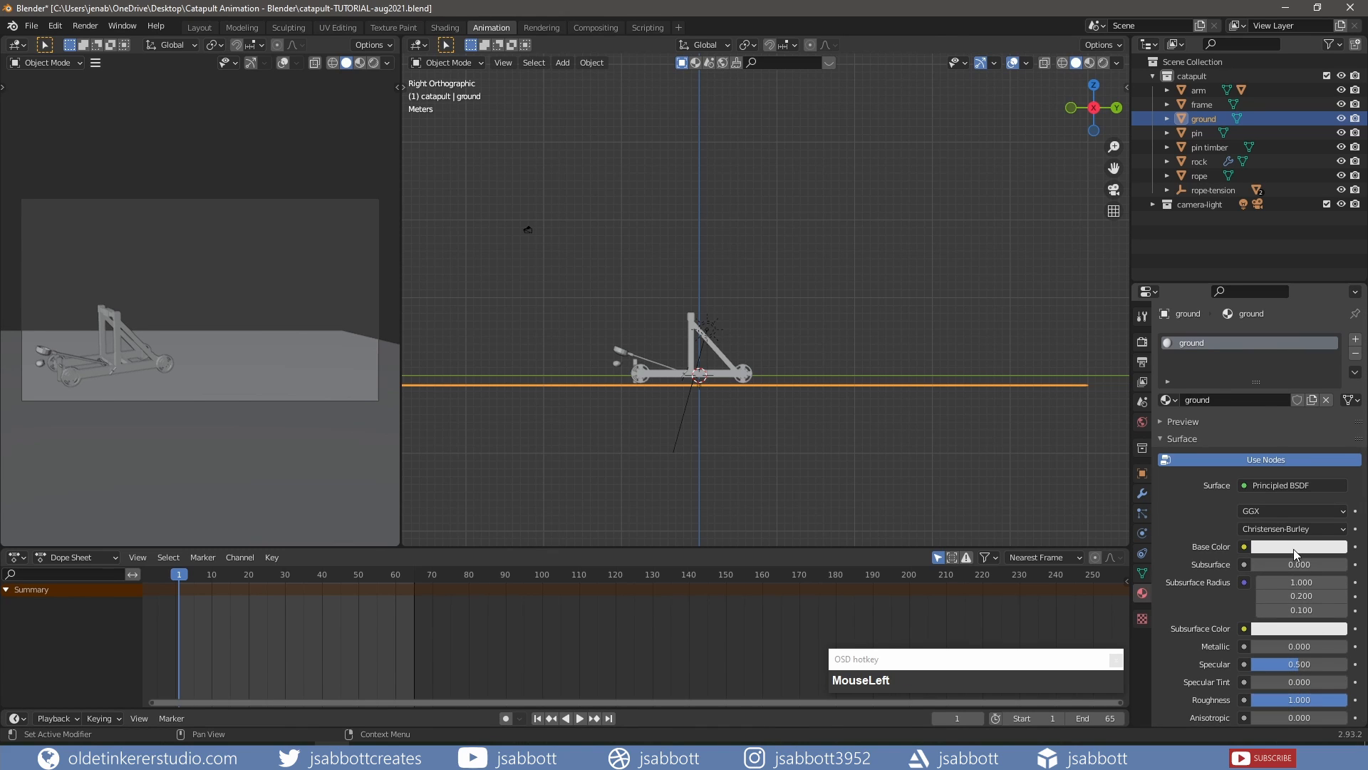
{"action": "left_click", "coordinate": [1298, 547]}
{"action": "left_click", "coordinate": [1259, 393]}
{"action": "left_click_drag", "start_coordinate": [1259, 393], "coordinate": [1249, 396]}
{"action": "left_click_drag", "start_coordinate": [1337, 350], "coordinate": [1337, 383]}
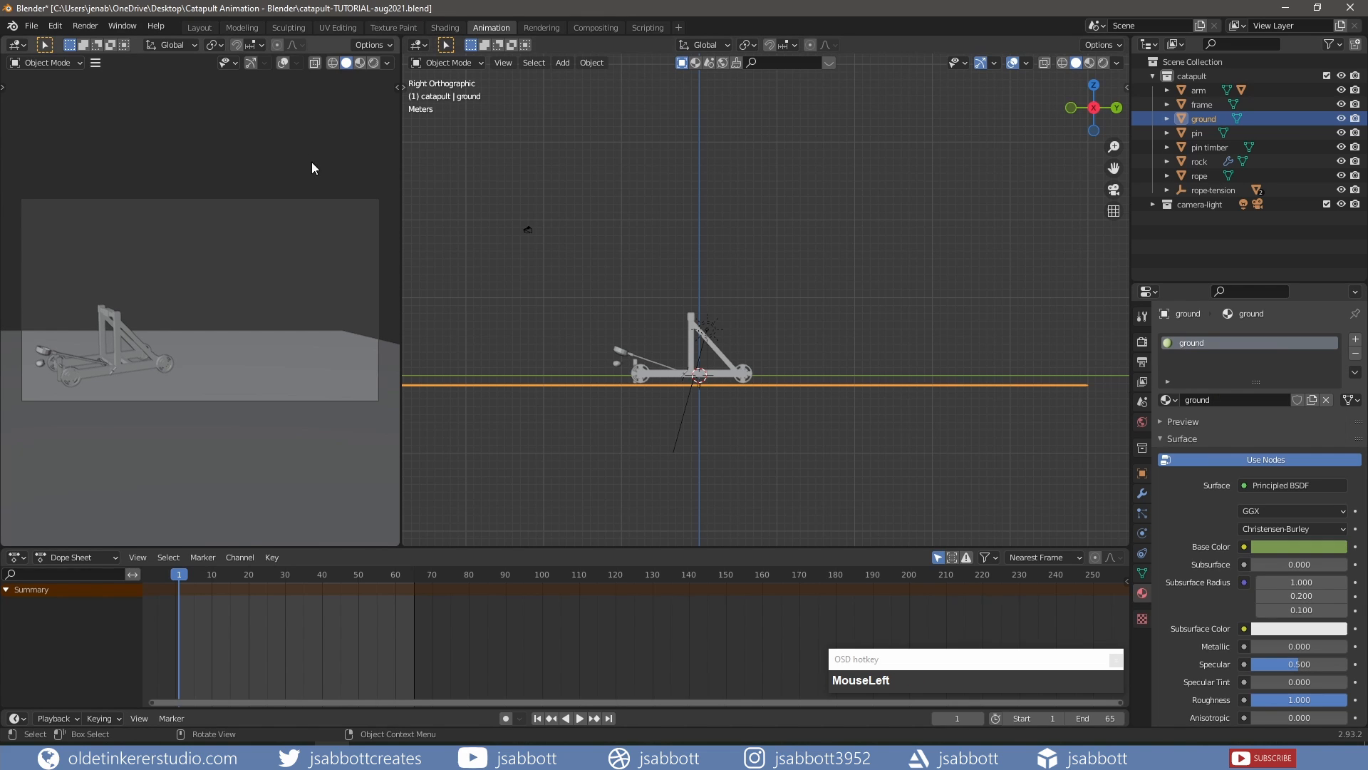
Show the camera preview in rendered shading and give the world background a Sky Texture of type Hosek / Wilkie
{"action": "left_click", "coordinate": [371, 63]}
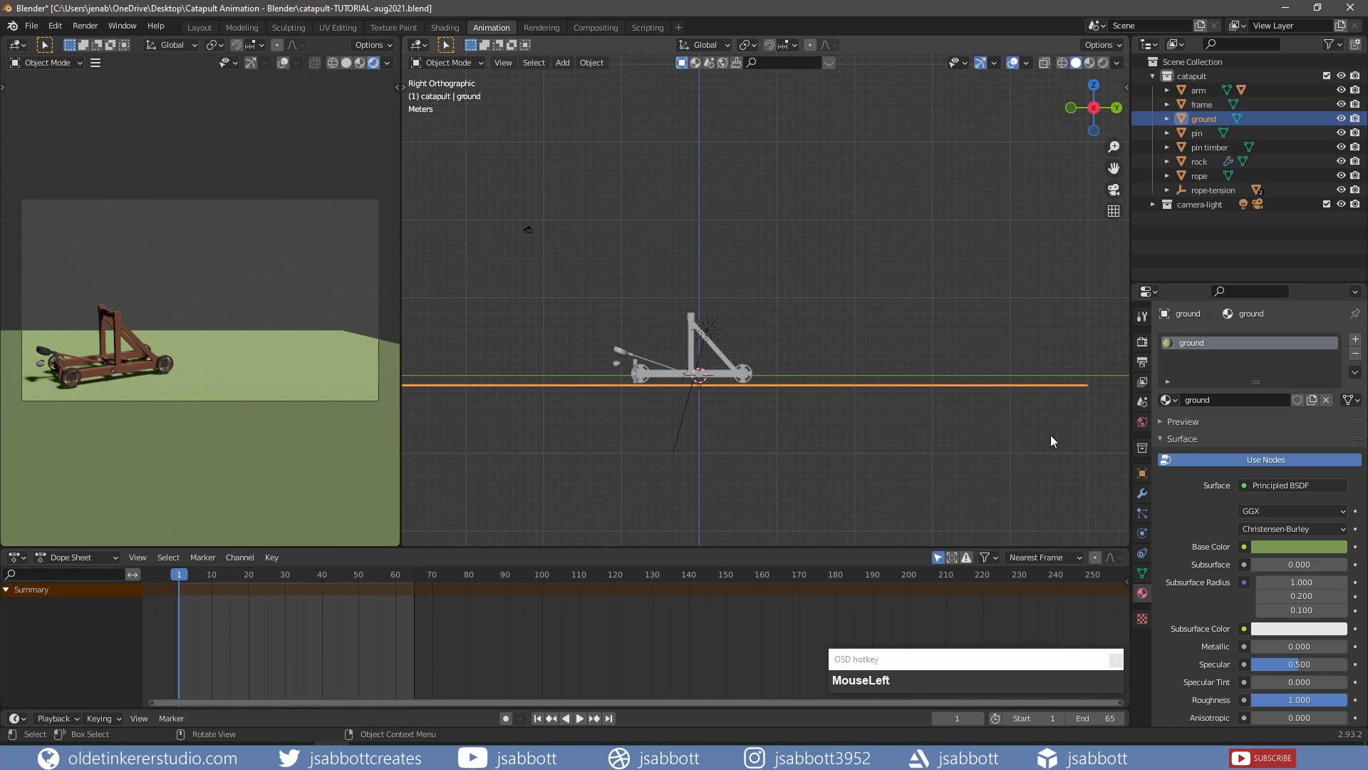
{"action": "left_click", "coordinate": [1142, 422]}
{"action": "left_click", "coordinate": [1244, 434]}
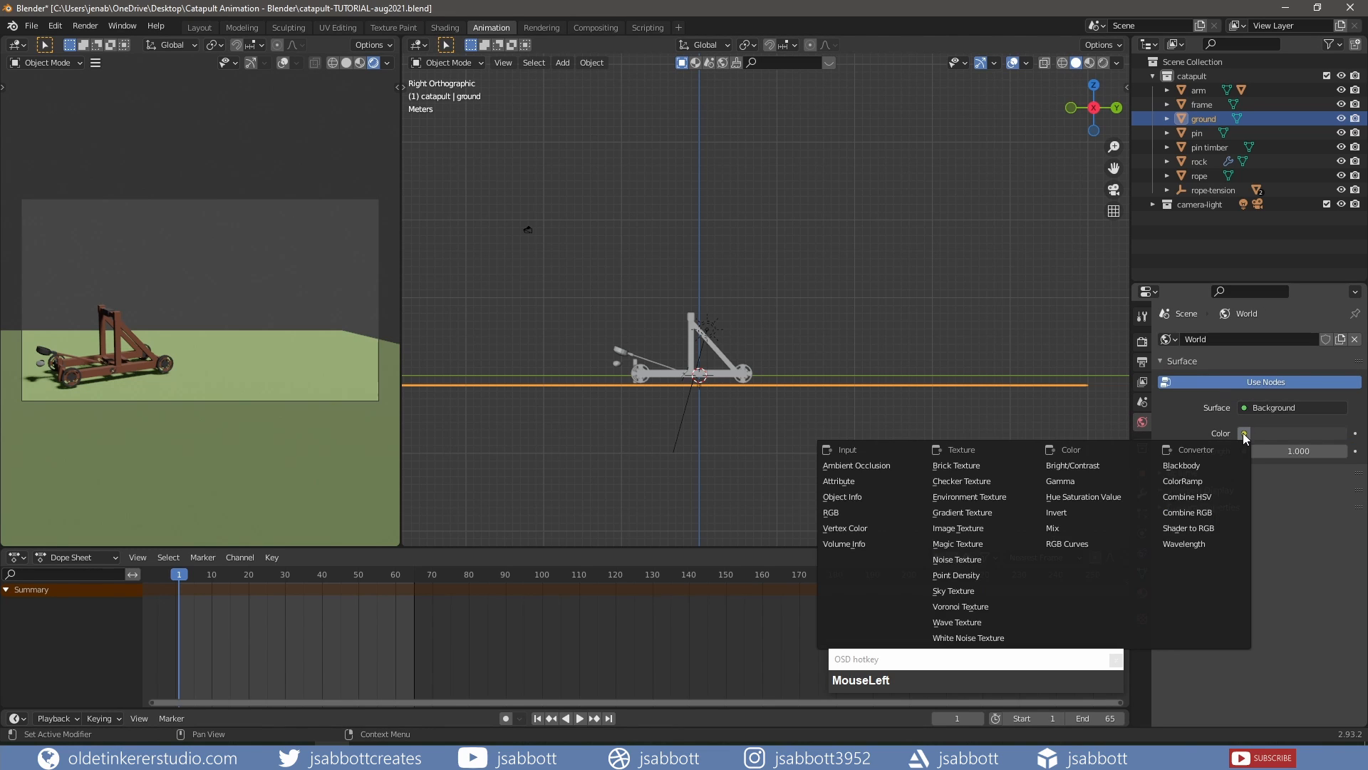
{"action": "left_click", "coordinate": [1003, 590]}
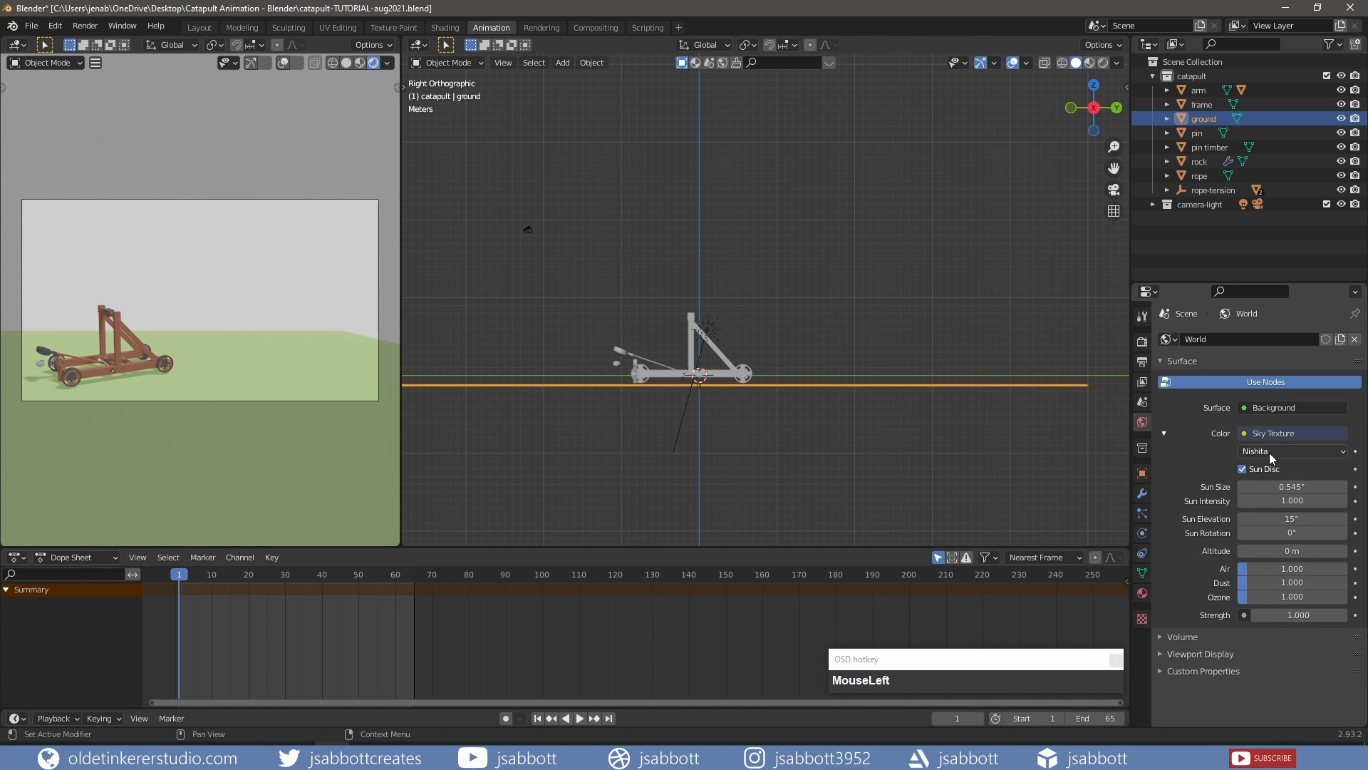
{"action": "left_click", "coordinate": [1269, 452]}
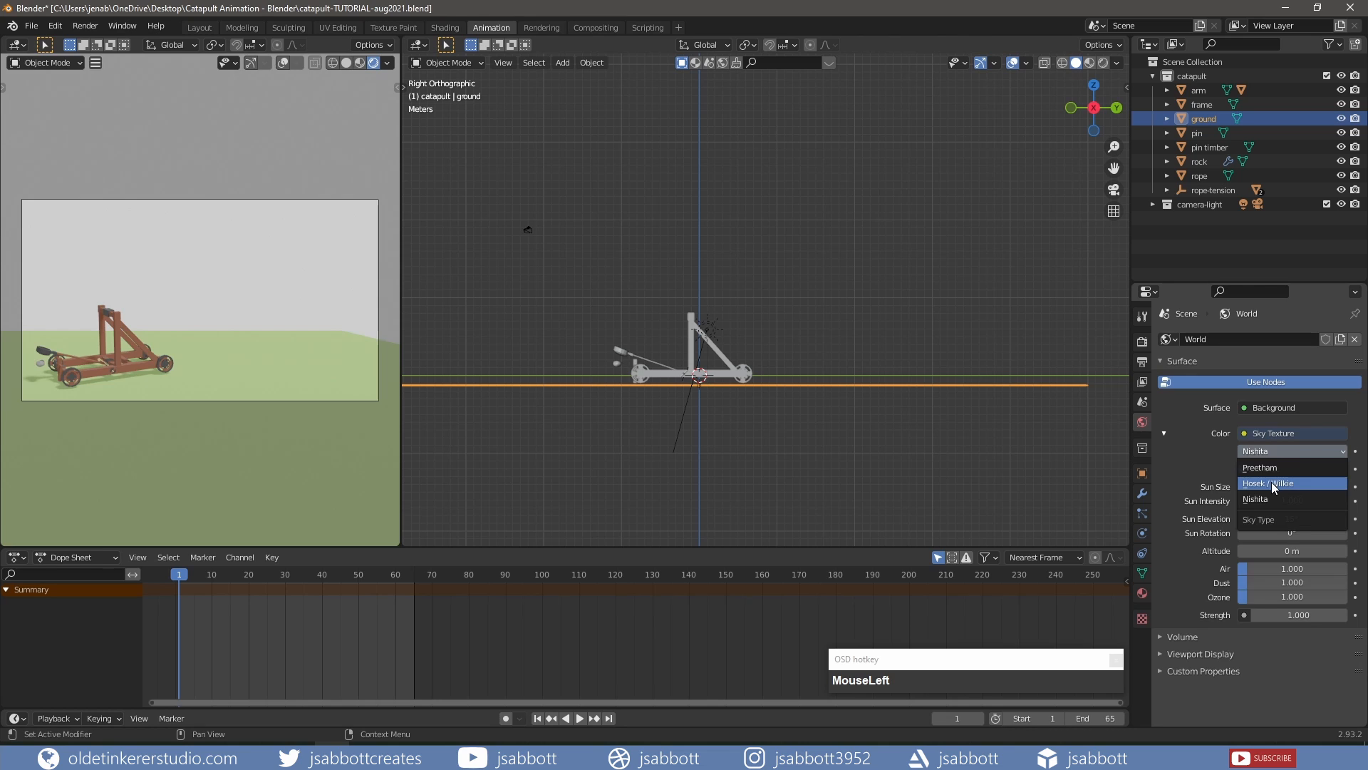
{"action": "left_click", "coordinate": [1272, 482]}
{"action": "left_click", "coordinate": [1114, 372]}
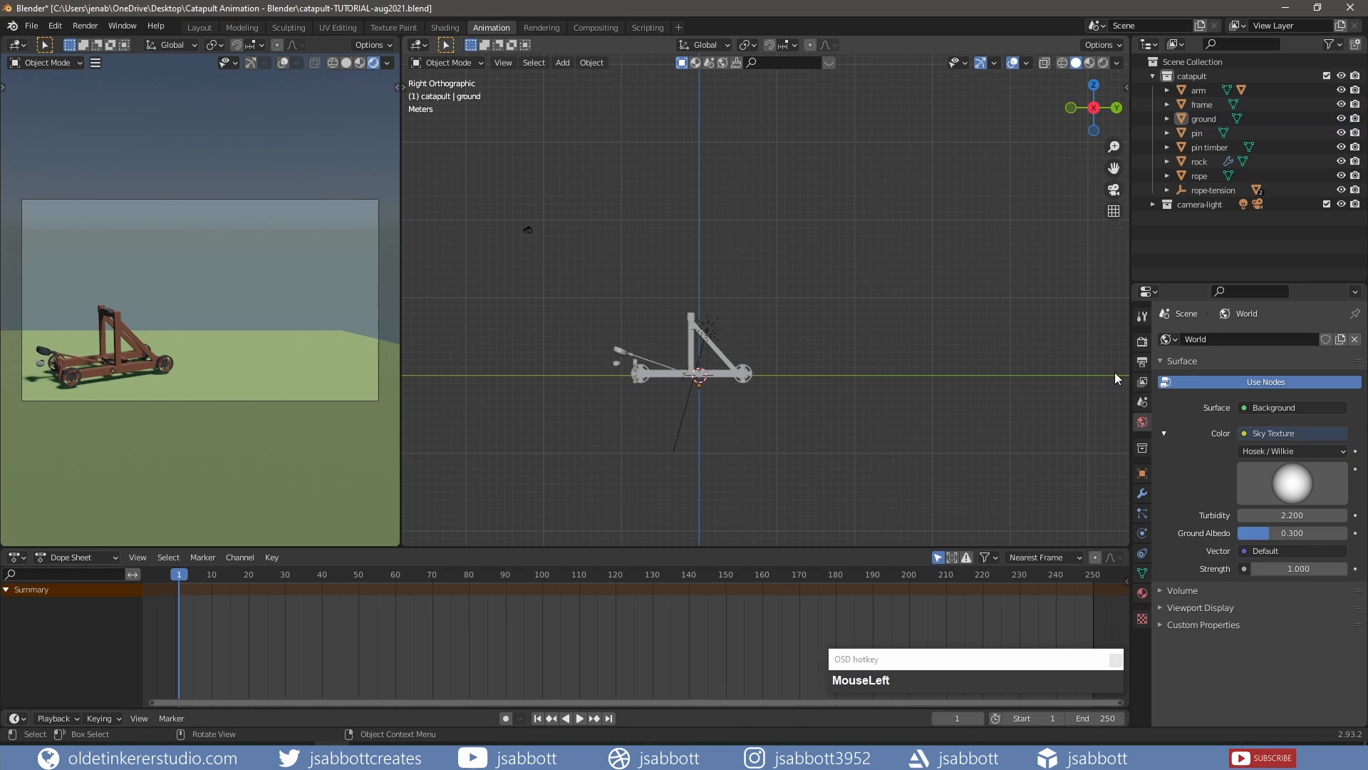
Set the scene's frame rate to 30 fps and its end frame to 65
{"action": "left_click", "coordinate": [1143, 361]}
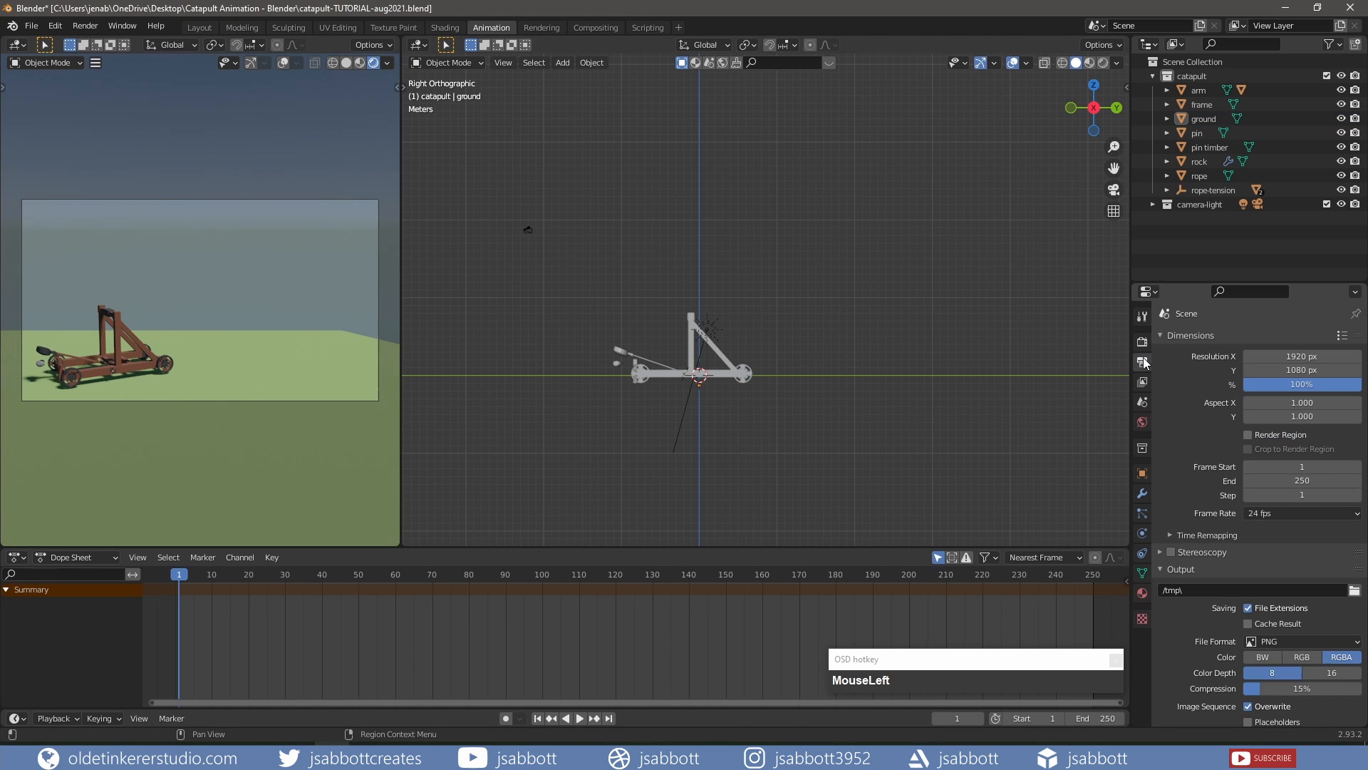
{"action": "left_click", "coordinate": [1273, 513]}
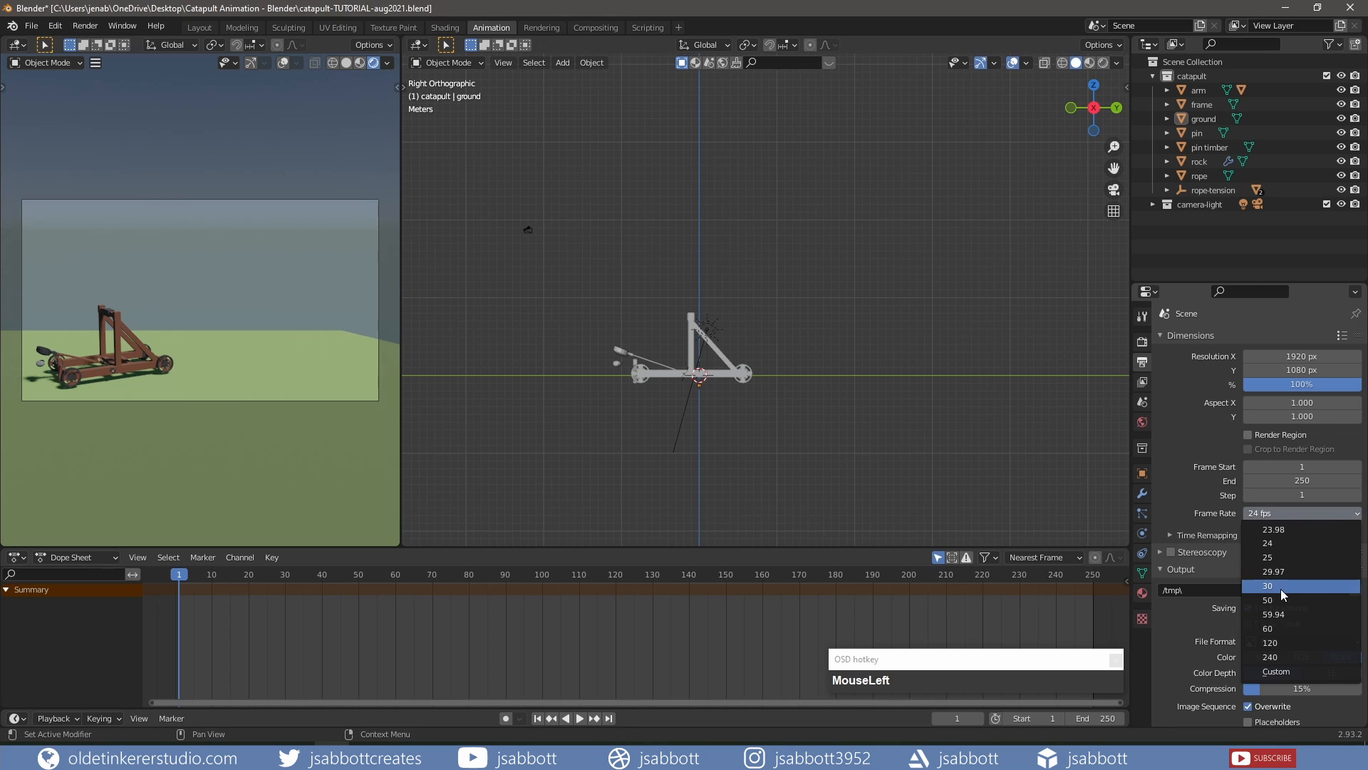
{"action": "left_click", "coordinate": [1280, 586]}
{"action": "left_click", "coordinate": [1276, 483]}
{"action": "type", "text": "65"}
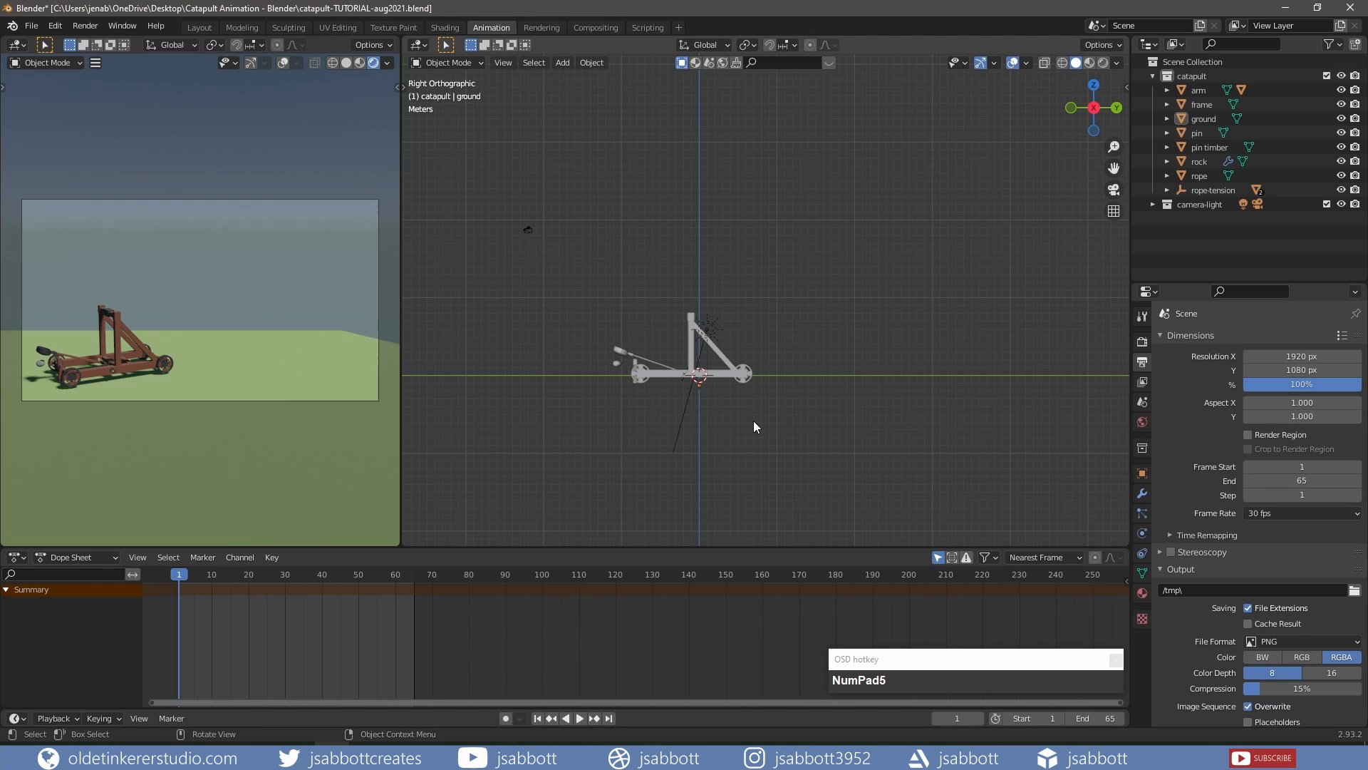
Rotate the catapult arm about 12.6° around the global X axis so its cup swings down beside the pin timber
{"action": "scroll", "coordinate": [607, 407], "scroll_direction": "up", "scroll_amount": 5}
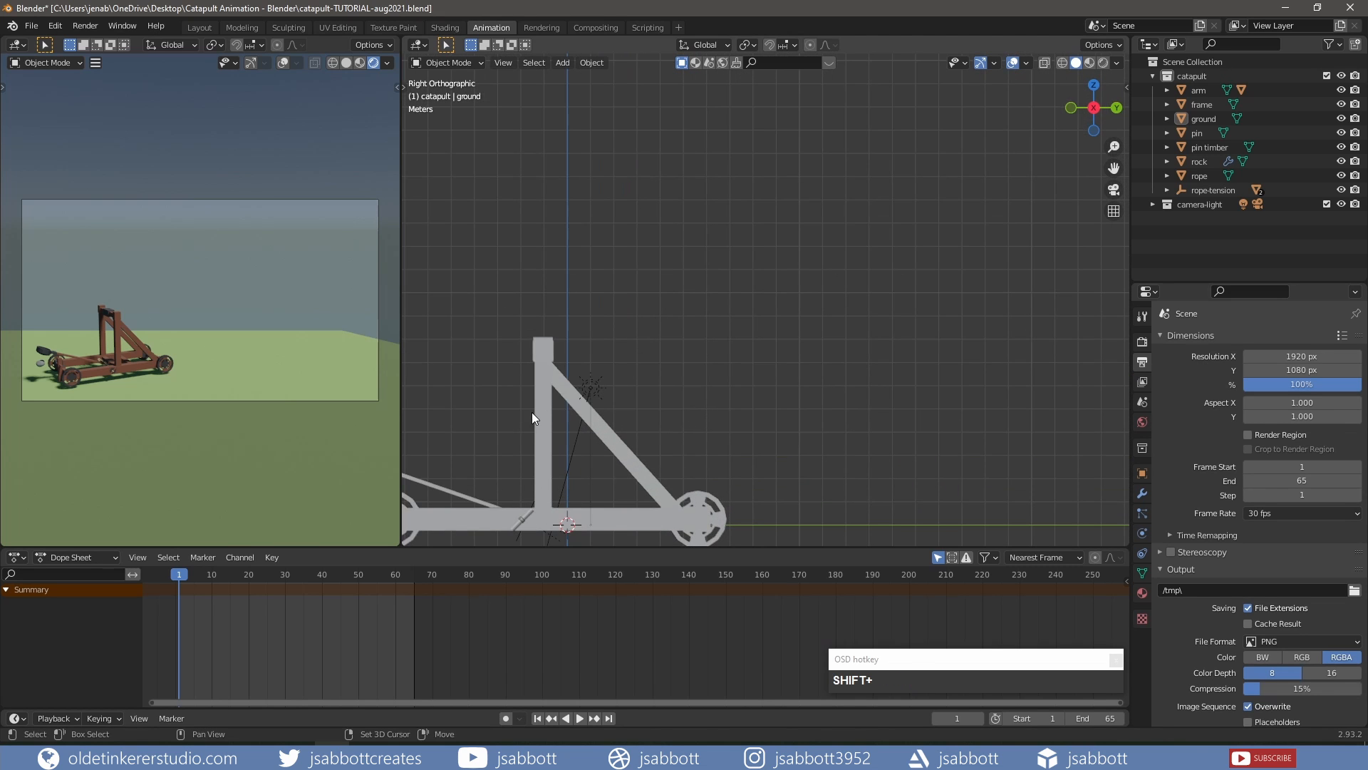
{"action": "middle_click_drag", "start_coordinate": [532, 412], "coordinate": [776, 215], "text": "shift"}
{"action": "middle_click_drag", "start_coordinate": [670, 243], "coordinate": [733, 289]}
{"action": "left_click", "coordinate": [615, 228]}
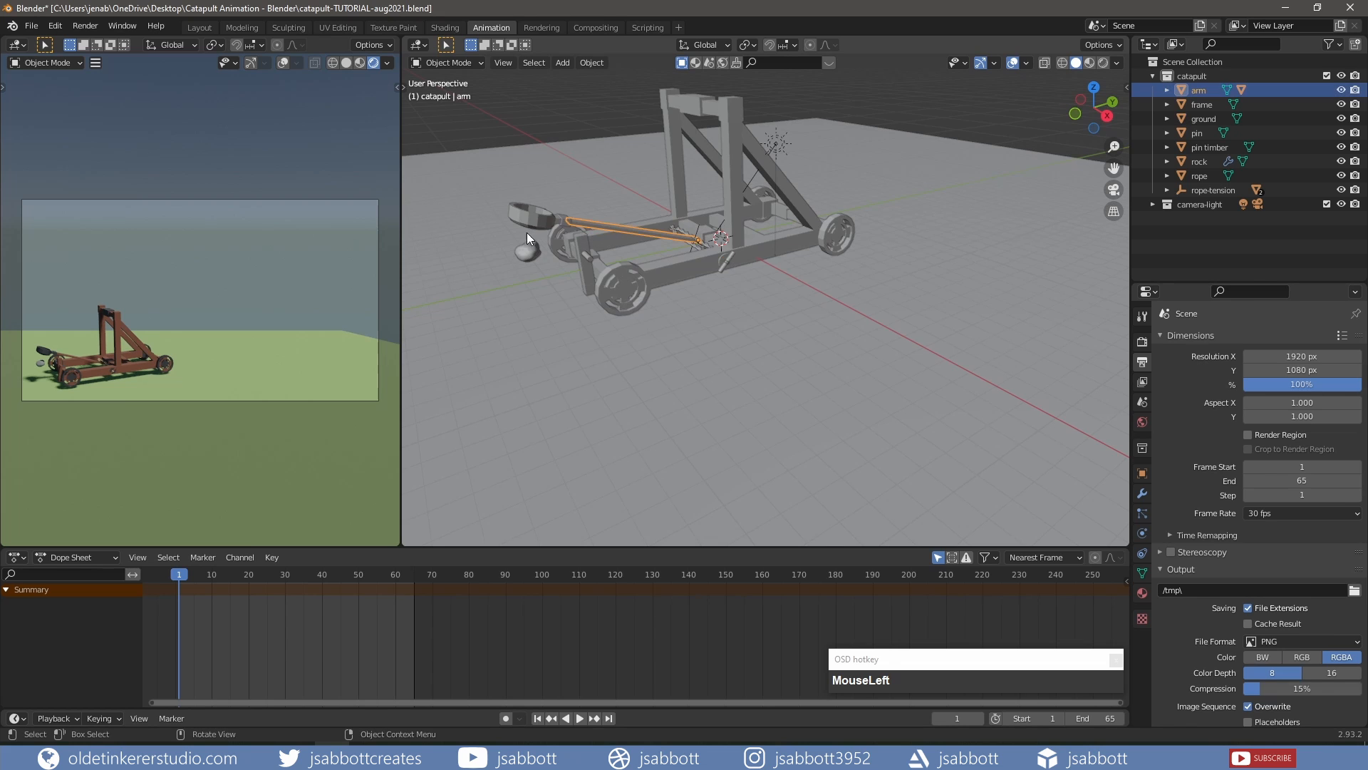
{"action": "middle_click_drag", "start_coordinate": [528, 233], "coordinate": [777, 314], "text": "shift"}
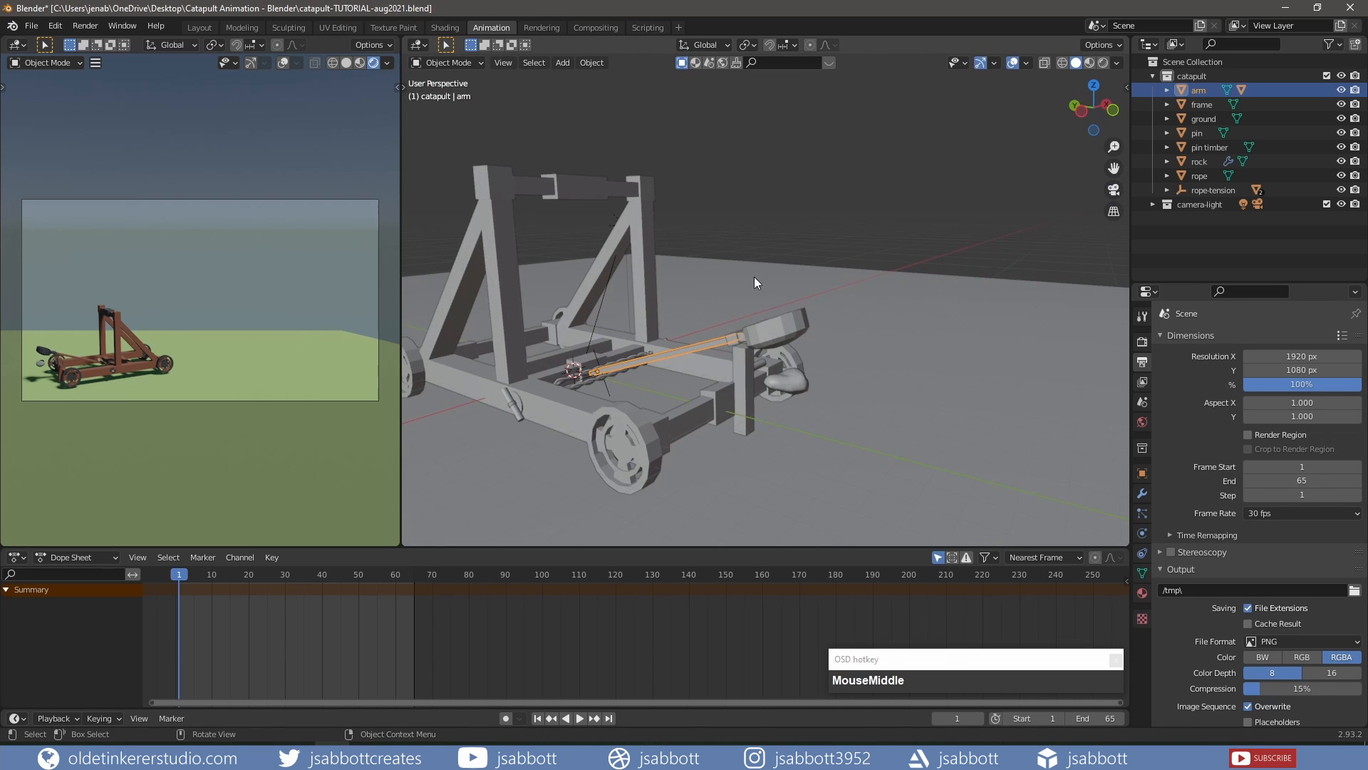
{"action": "key", "text": "r"}
{"action": "key", "text": "x"}
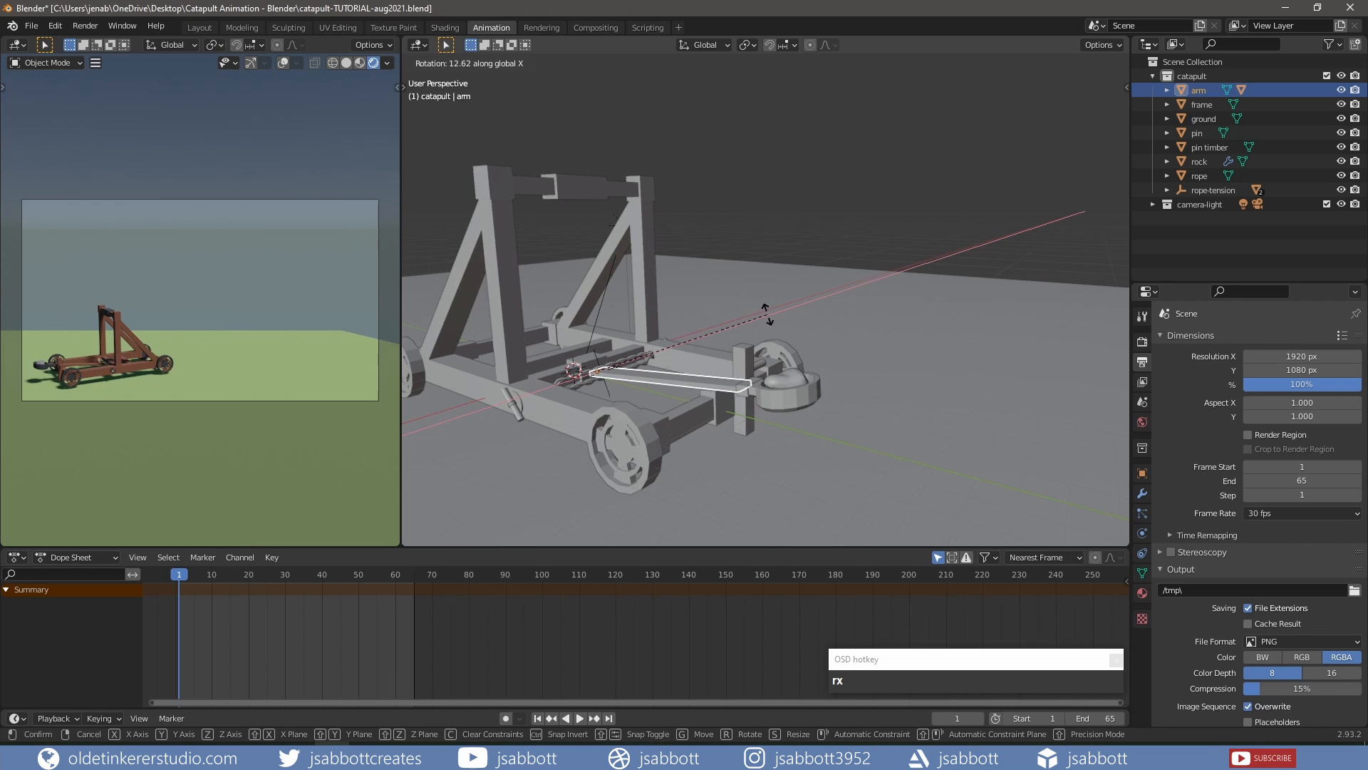
{"action": "left_click", "coordinate": [764, 350]}
Move the pin about -1.17 m along the global X axis so it sits across the catapult arm, and clear the selection
{"action": "left_click", "coordinate": [759, 363]}
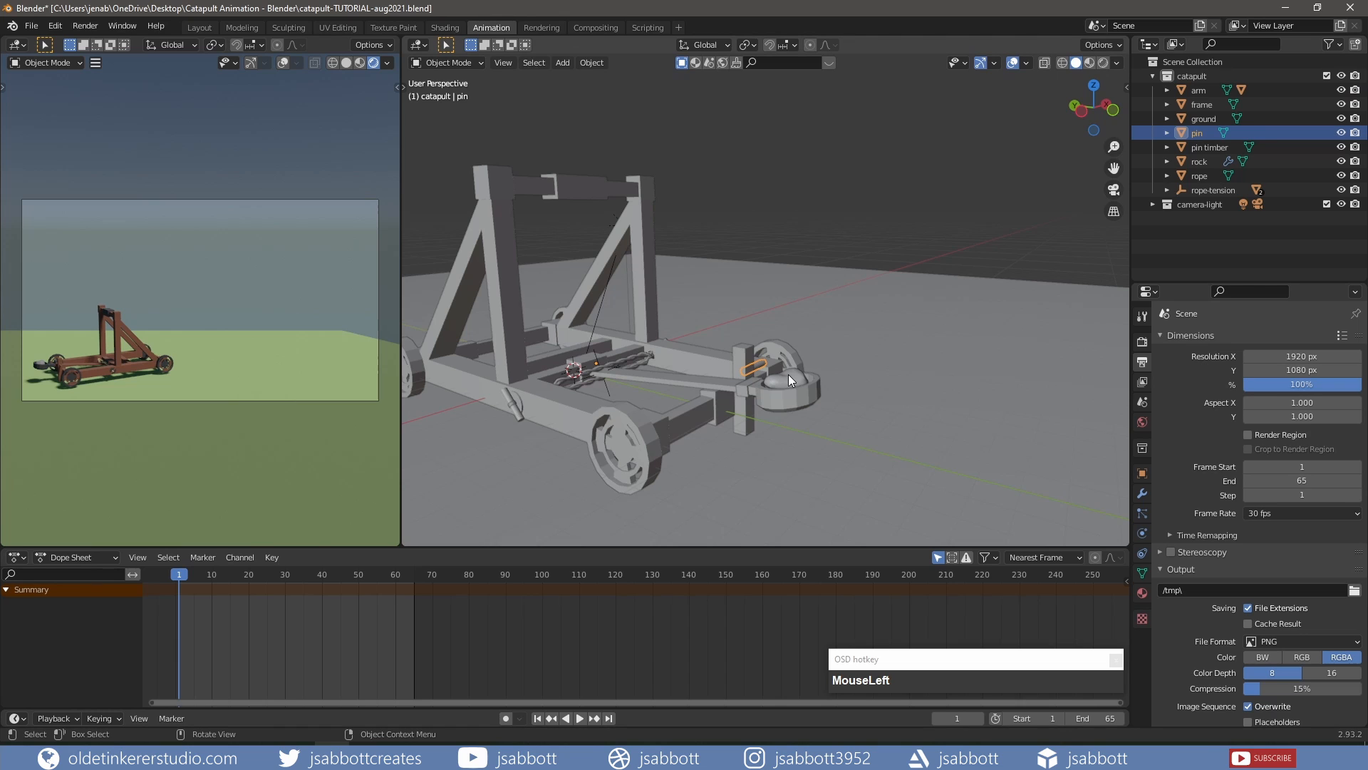
{"action": "key", "text": "KP_1"}
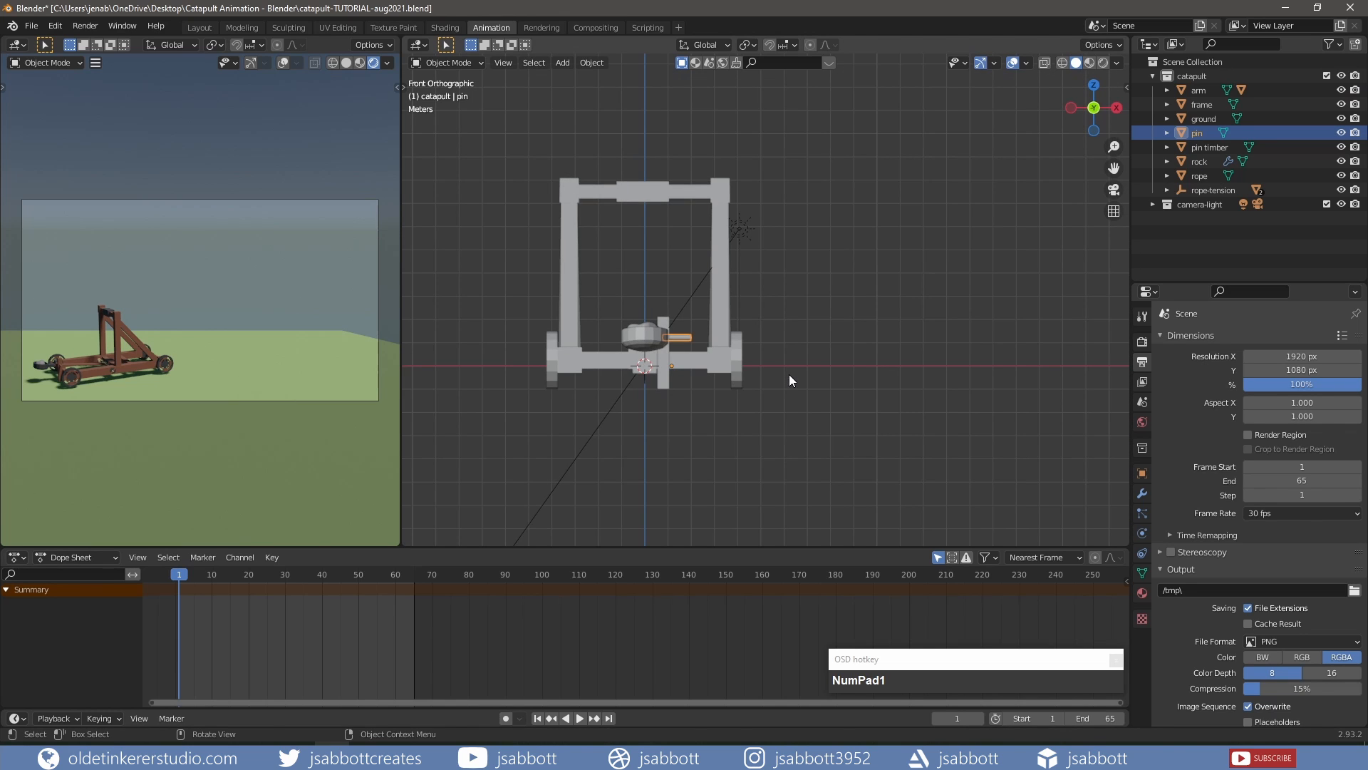
{"action": "key", "text": "g"}
{"action": "key", "text": "x"}
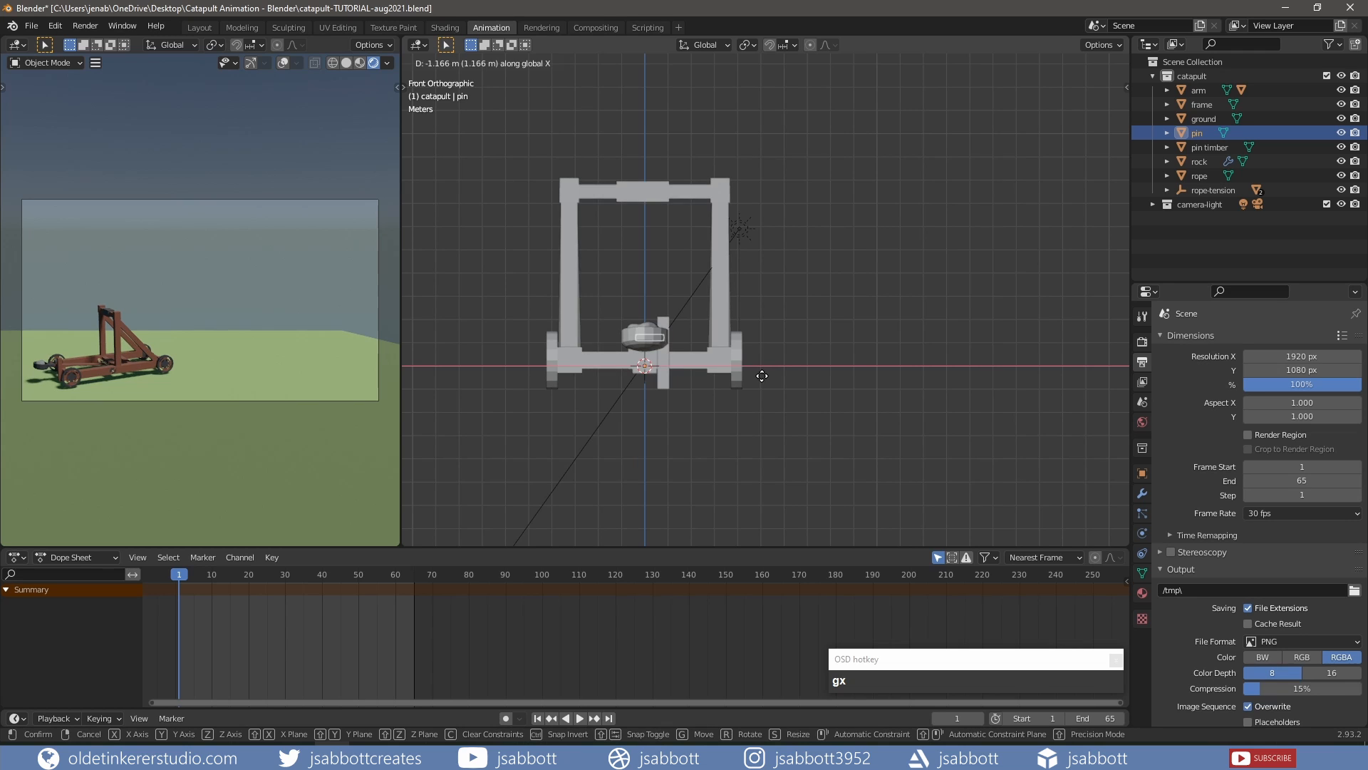
{"action": "left_click", "coordinate": [762, 375]}
{"action": "key", "text": "alt+a"}
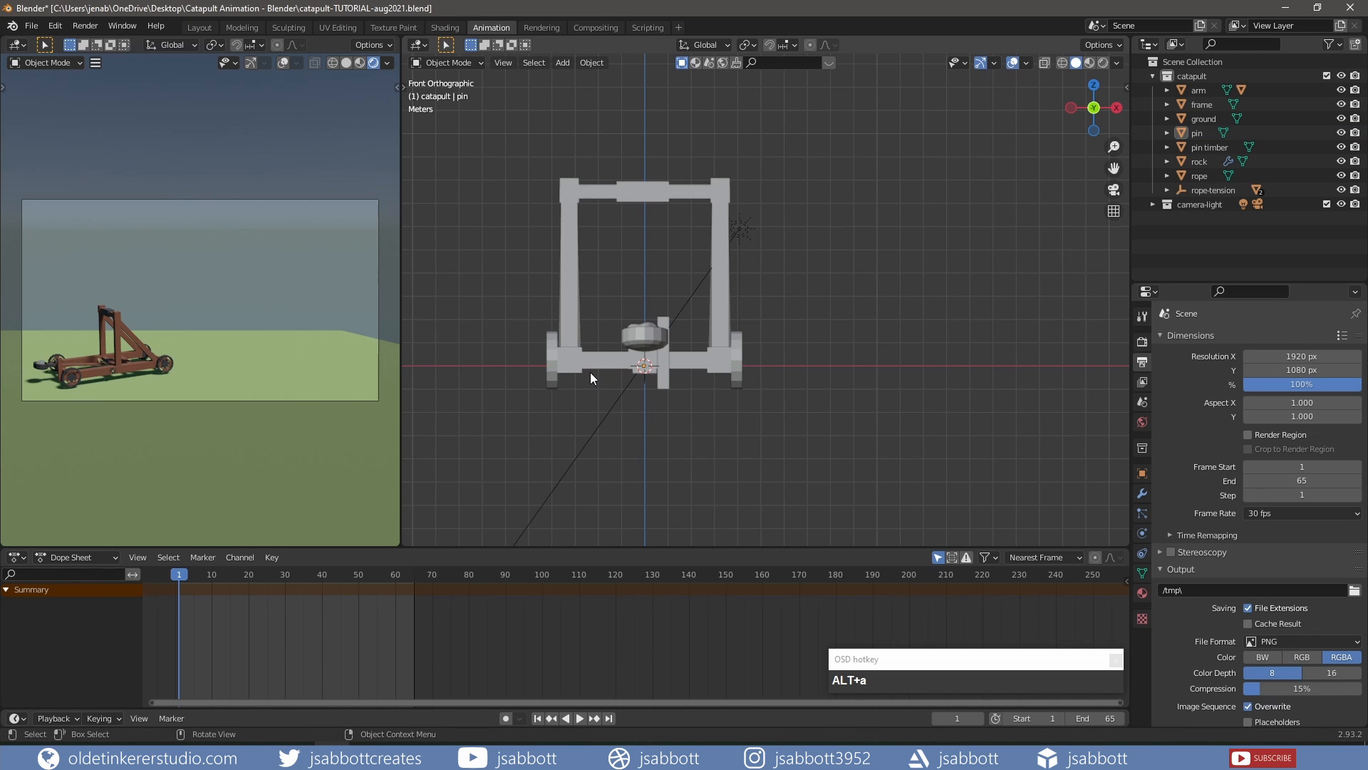
Inspect the rope-tension empty at the twisted rope near the base of the arm
{"action": "middle_click_drag", "start_coordinate": [570, 380], "coordinate": [781, 328]}
{"action": "scroll", "coordinate": [781, 328], "scroll_direction": "up", "scroll_amount": 3}
{"action": "left_click", "coordinate": [800, 300]}
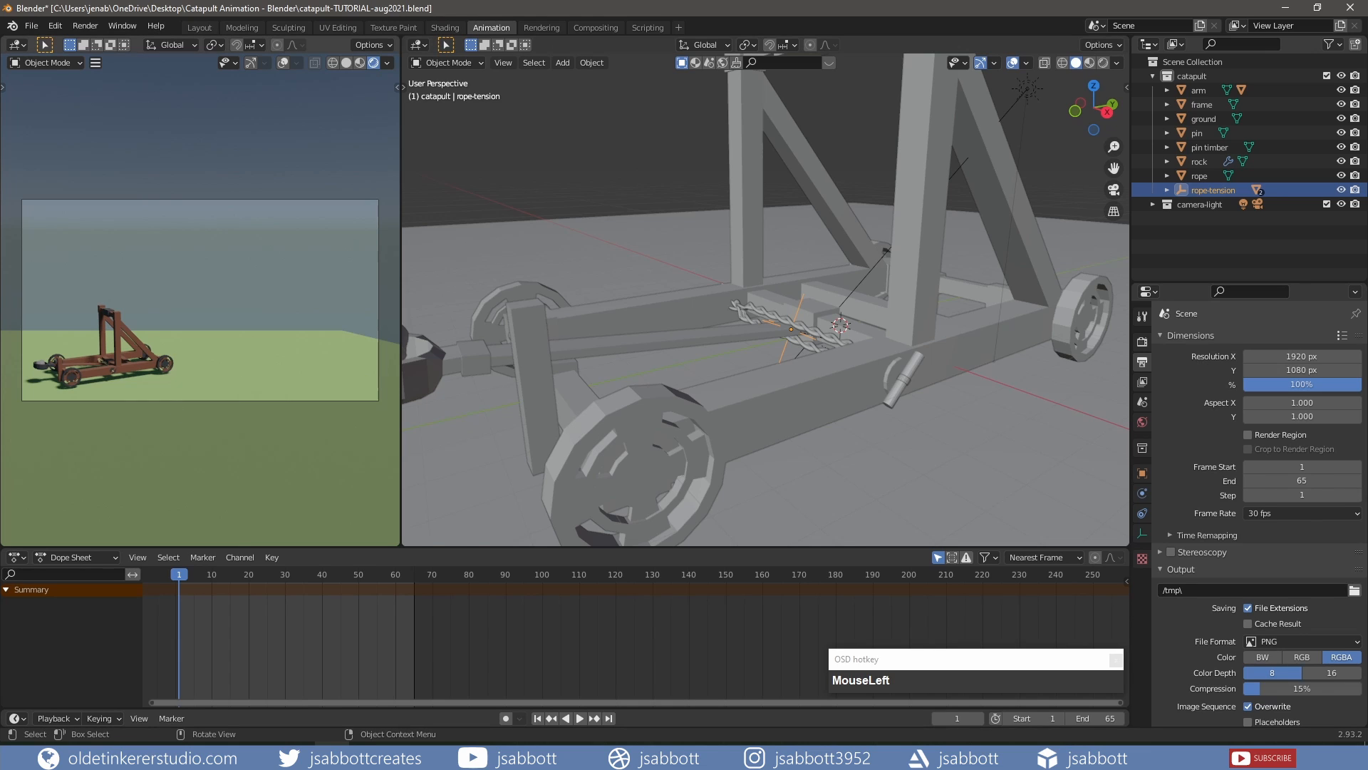
{"action": "scroll", "coordinate": [207, 335], "scroll_direction": "down", "scroll_amount": 1}
{"action": "left_click", "coordinate": [859, 293]}
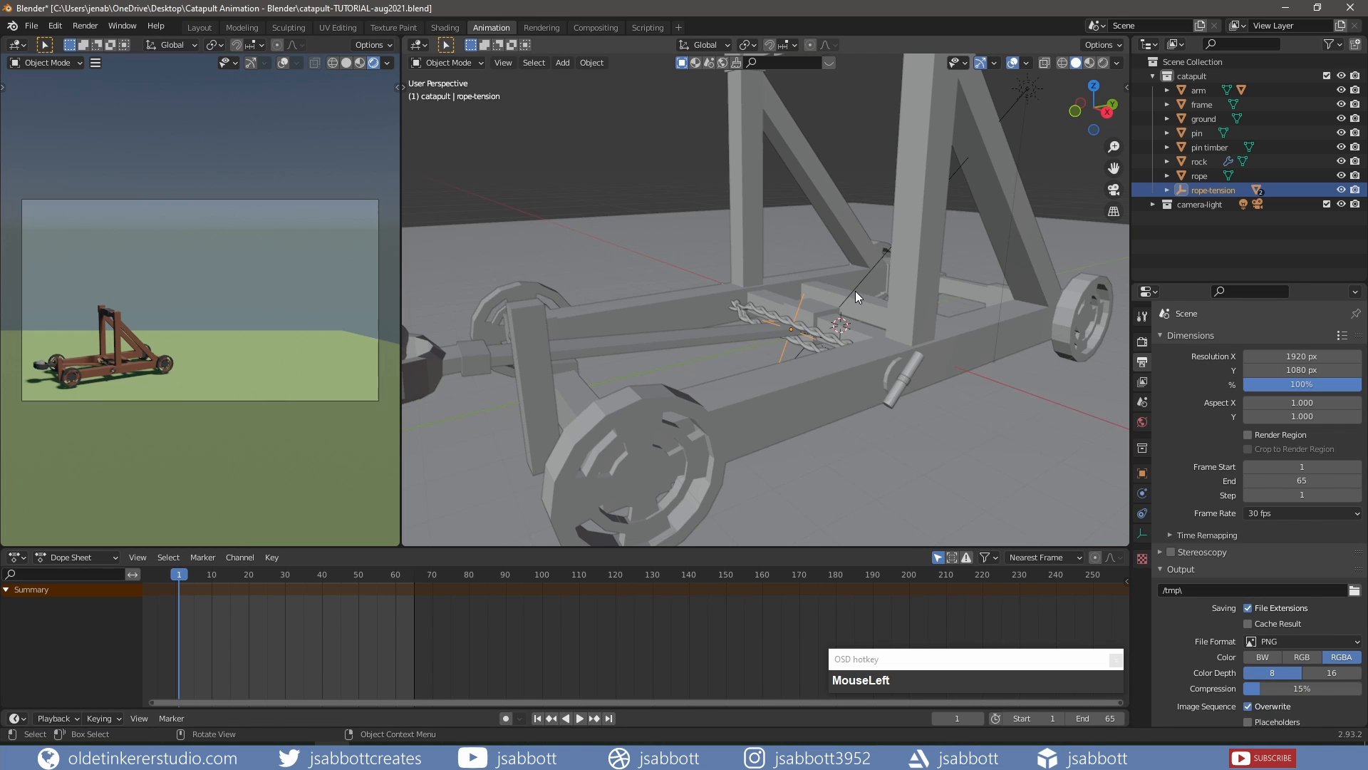
Insert a Location & Rotation keyframe at frame 1 for the arm, frame, pin, pin timber, rock, rope and rope-tension
{"action": "left_click", "coordinate": [1200, 91]}
{"action": "left_click", "coordinate": [1200, 104], "text": "ctrl"}
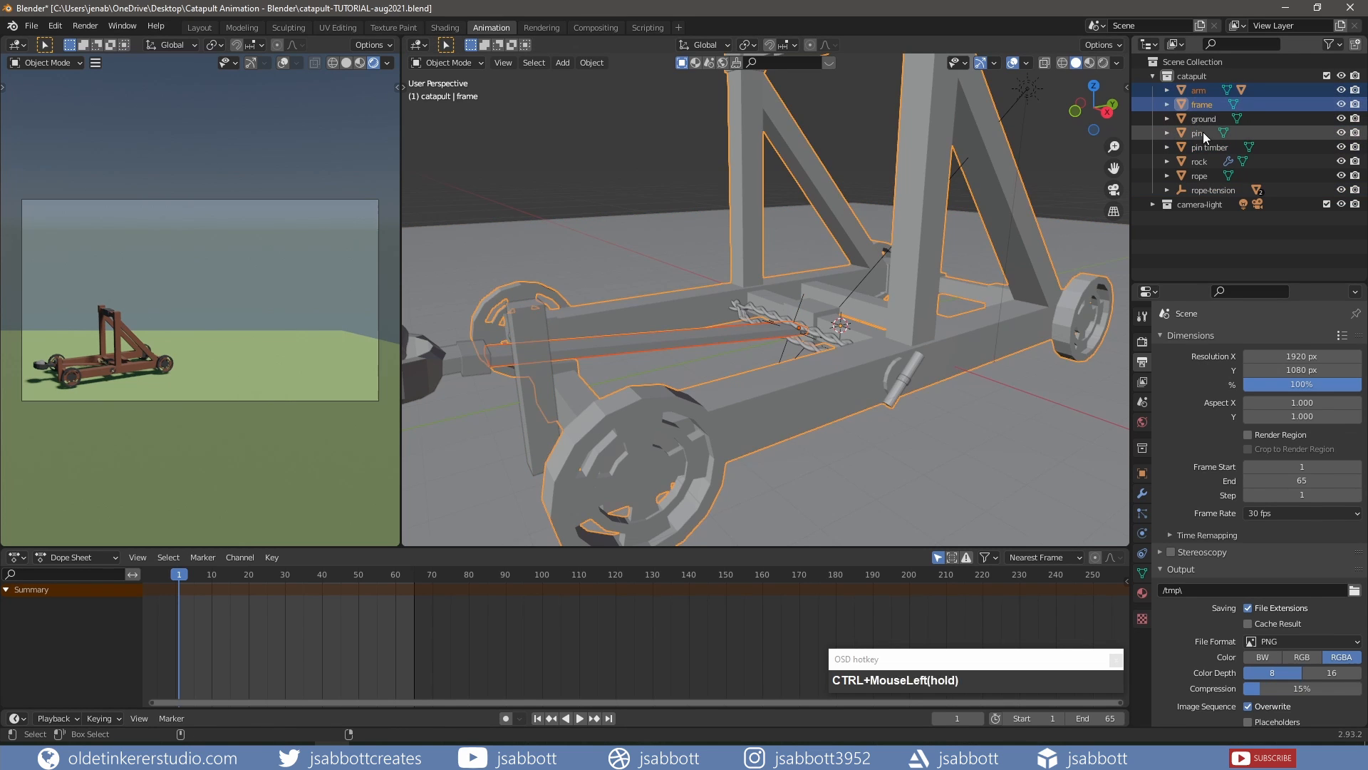
{"action": "left_click", "coordinate": [1203, 132], "text": "ctrl"}
{"action": "left_click", "coordinate": [1206, 146], "text": "ctrl"}
{"action": "left_click", "coordinate": [1203, 162], "text": "ctrl"}
{"action": "left_click", "coordinate": [1205, 174], "text": "ctrl"}
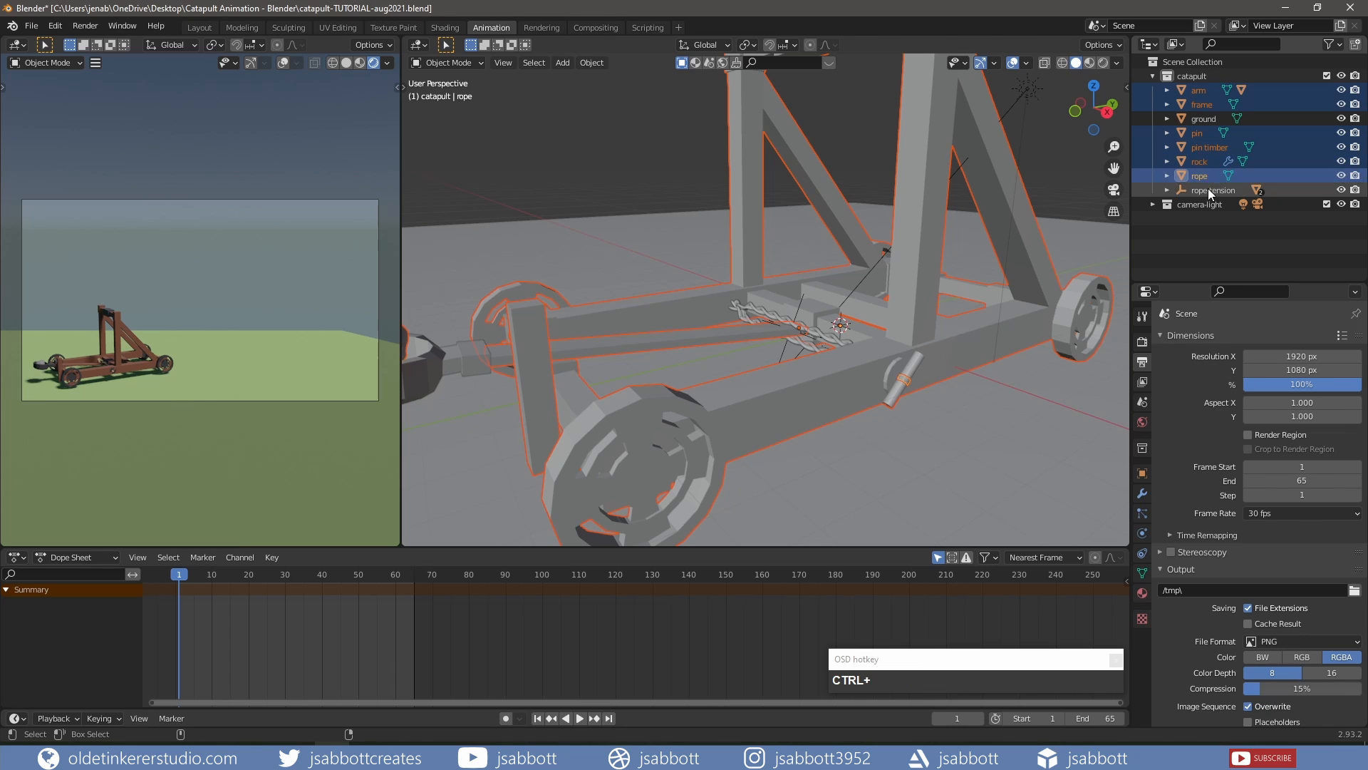
{"action": "left_click", "coordinate": [1208, 188], "text": "ctrl"}
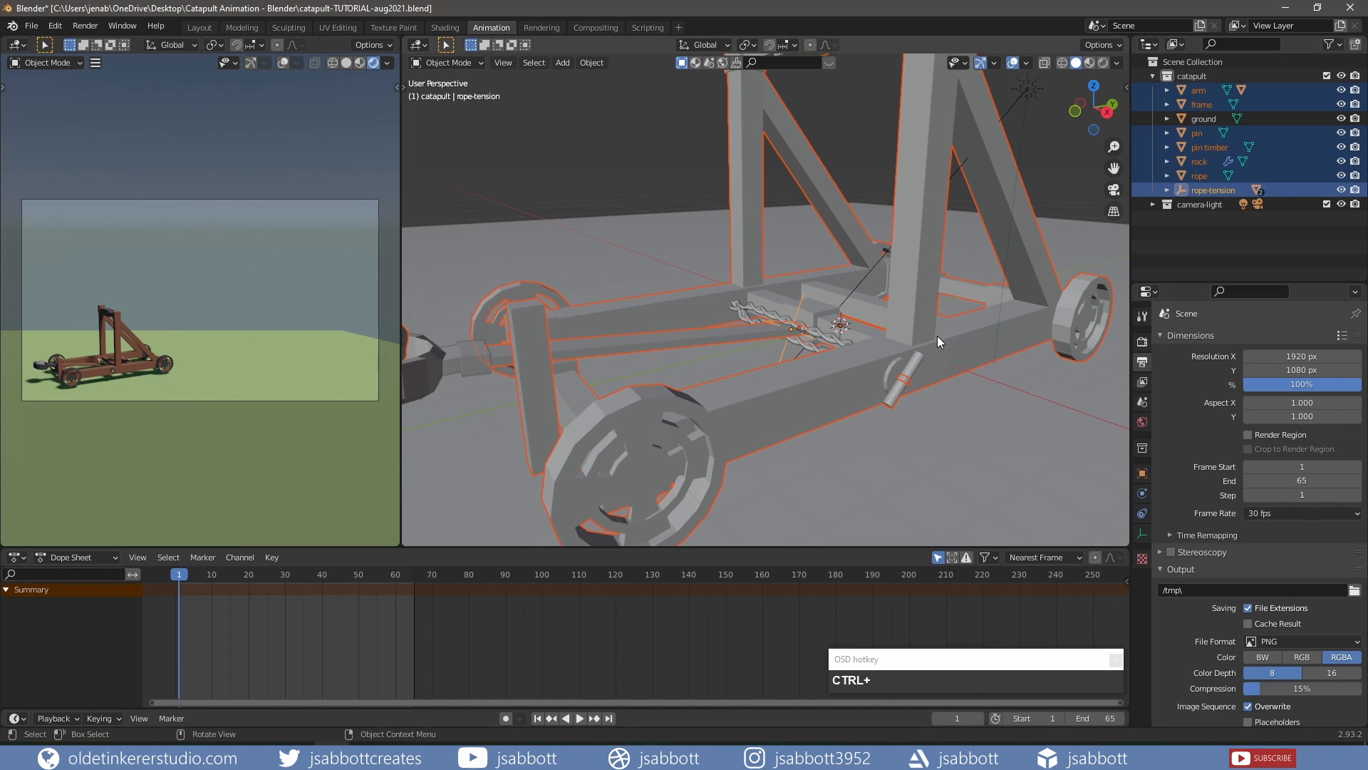
{"action": "key", "text": "i"}
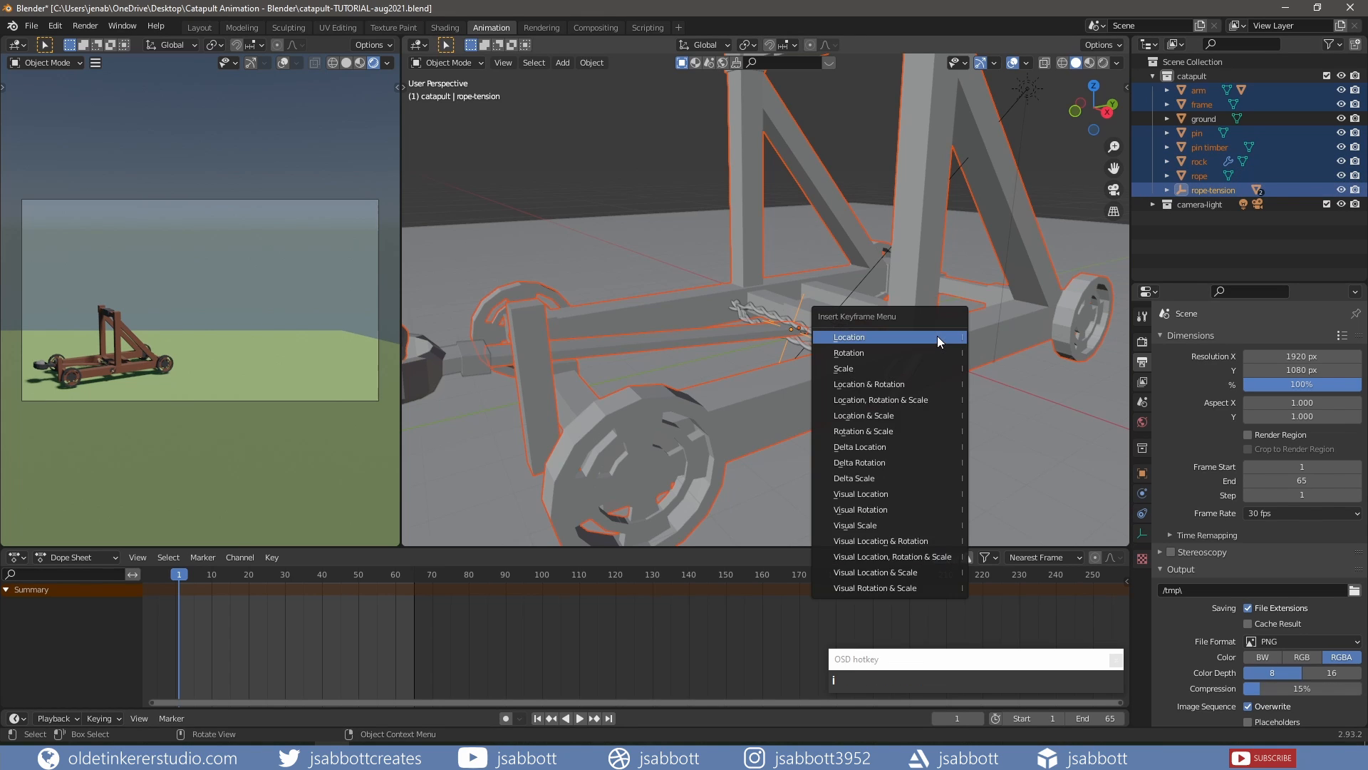
{"action": "left_click", "coordinate": [931, 385]}
At frame 5, slide the pin along the global X axis until it clears the arm, and insert a keyframe for it
{"action": "left_click_drag", "start_coordinate": [182, 580], "coordinate": [194, 581]}
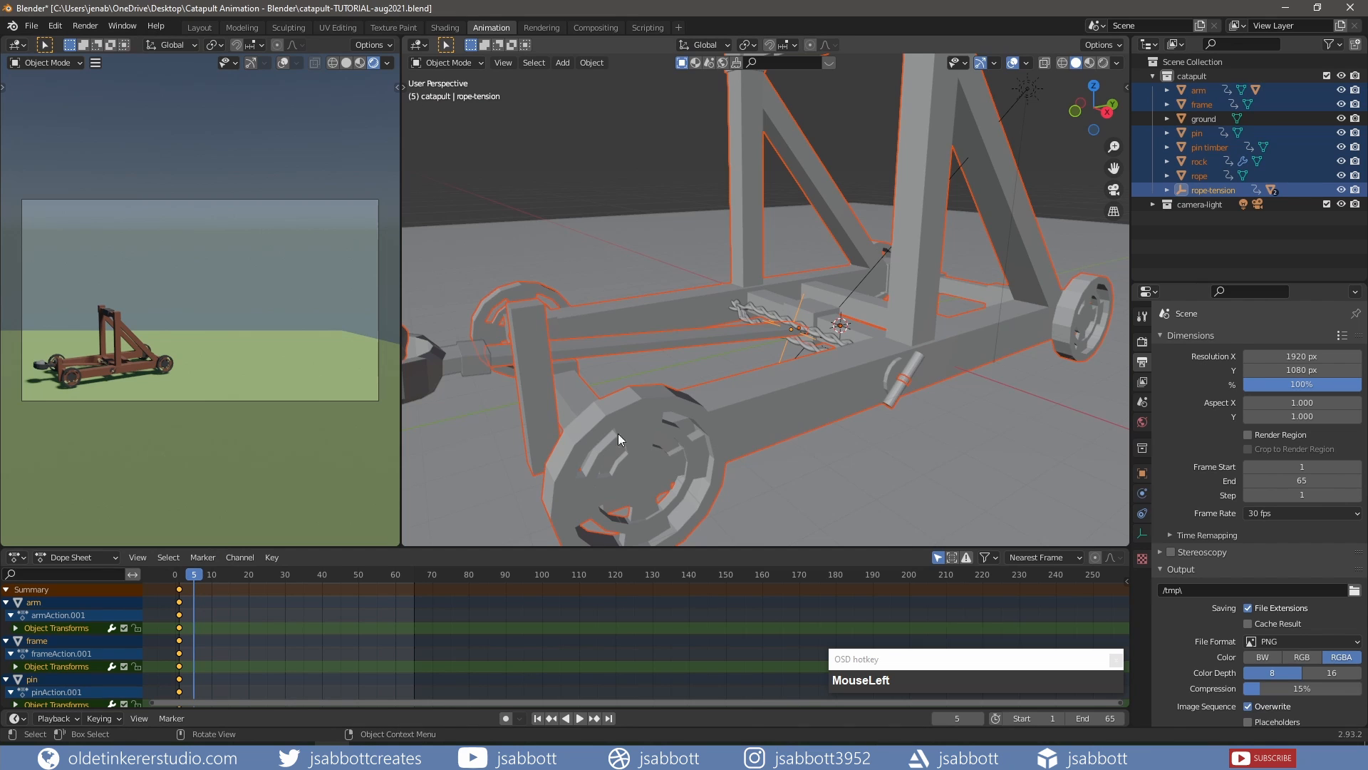
{"action": "left_click", "coordinate": [1200, 134]}
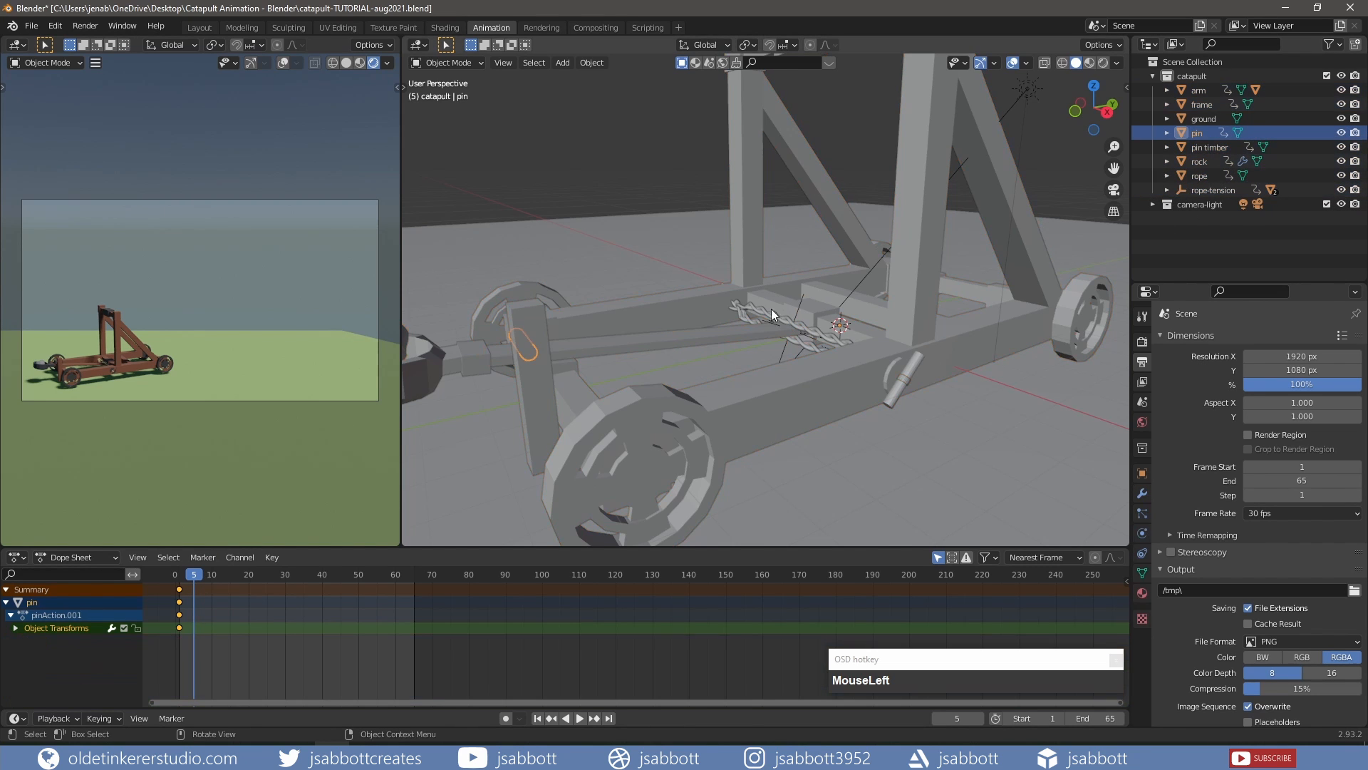
{"action": "scroll", "coordinate": [703, 345], "scroll_direction": "down", "scroll_amount": 2}
{"action": "middle_click_drag", "start_coordinate": [703, 344], "coordinate": [818, 336]}
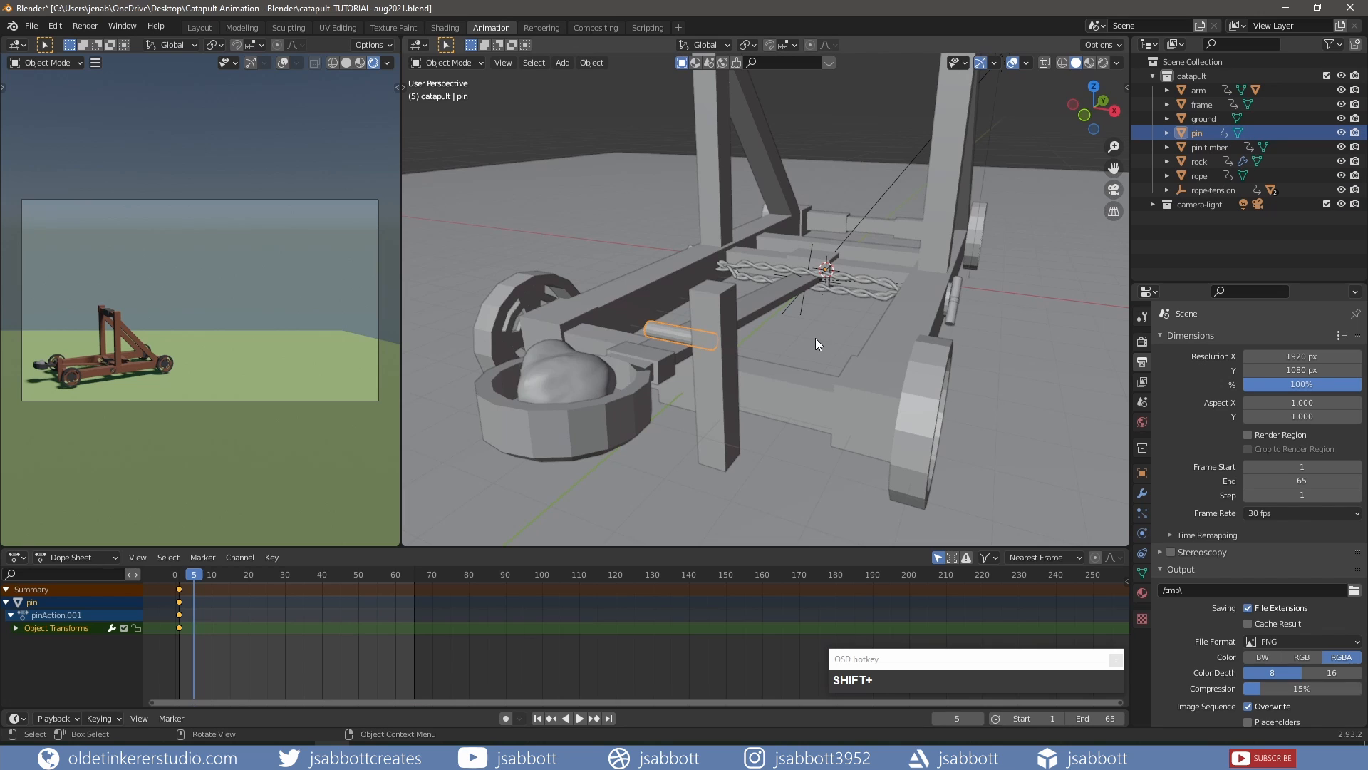
{"action": "key", "text": "g"}
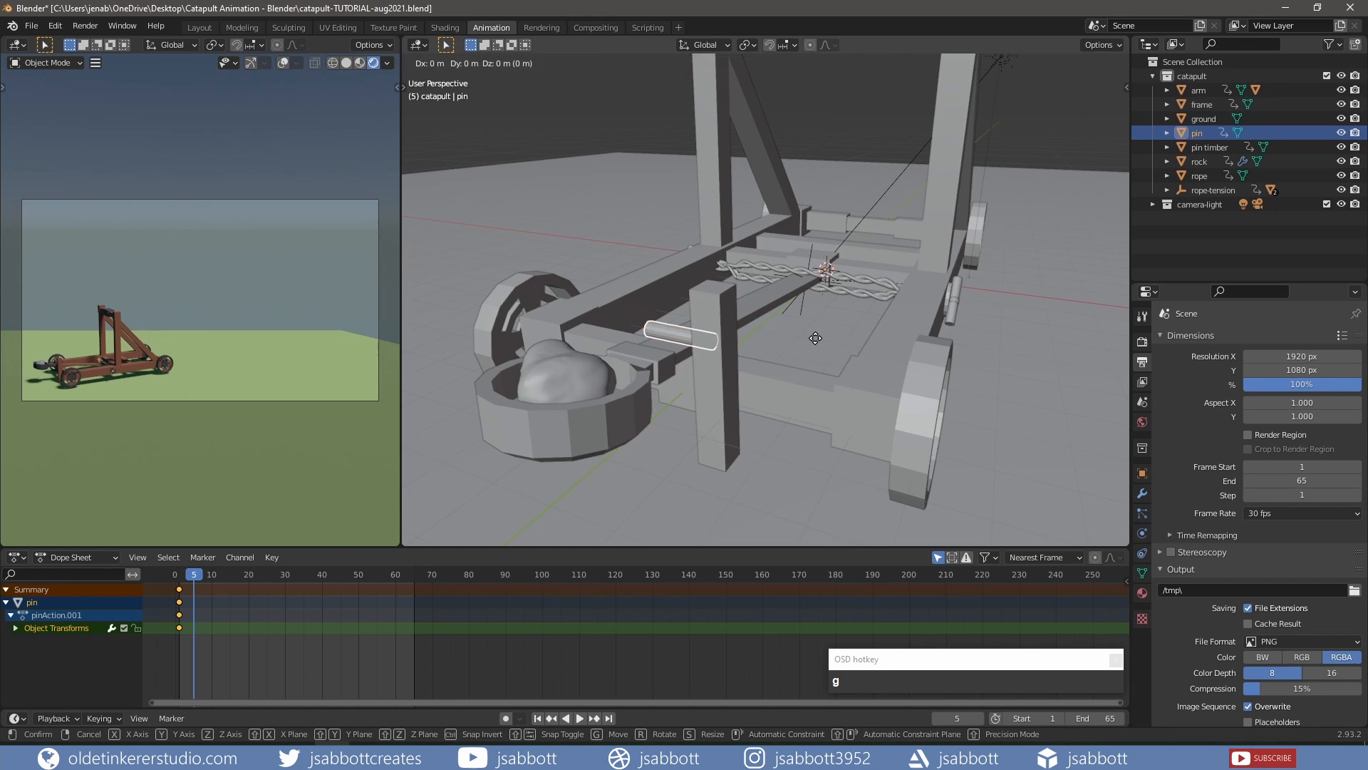
{"action": "key", "text": "x"}
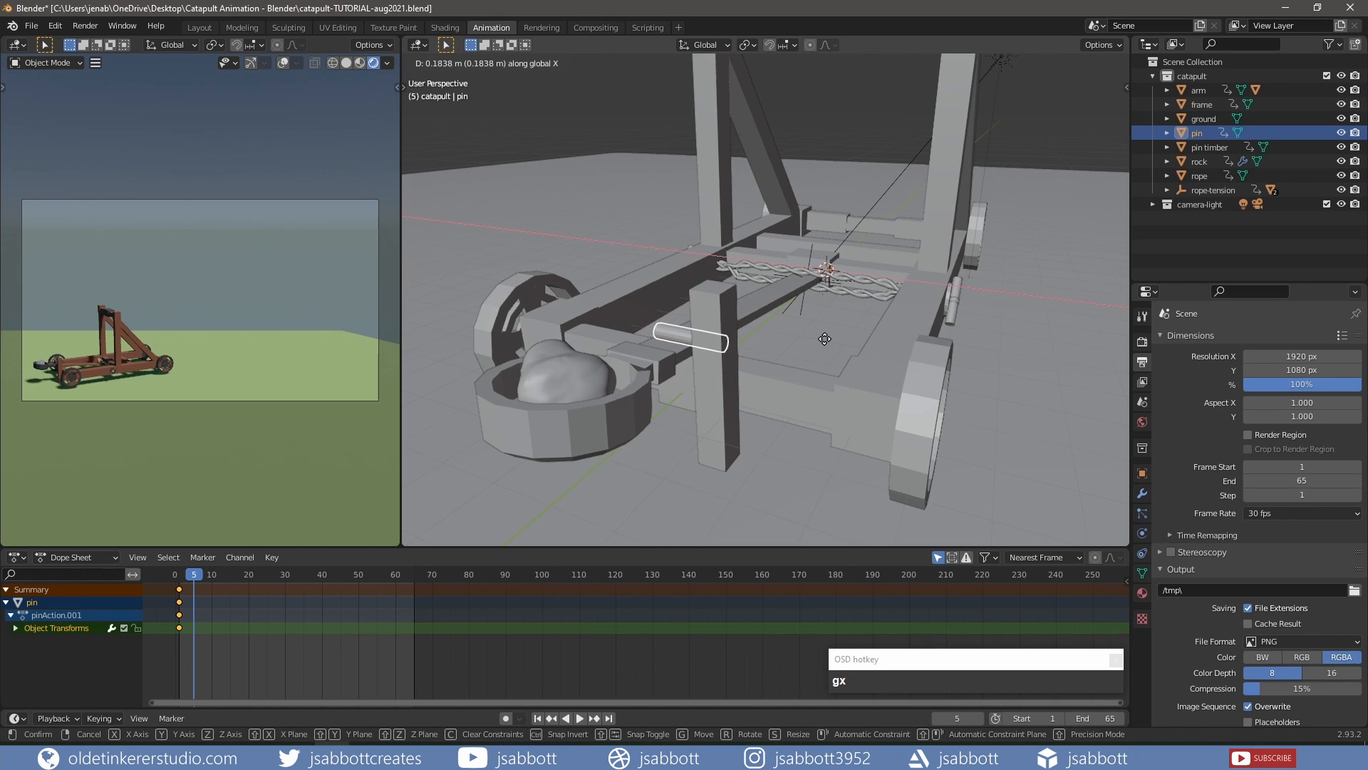
{"action": "left_click", "coordinate": [849, 345]}
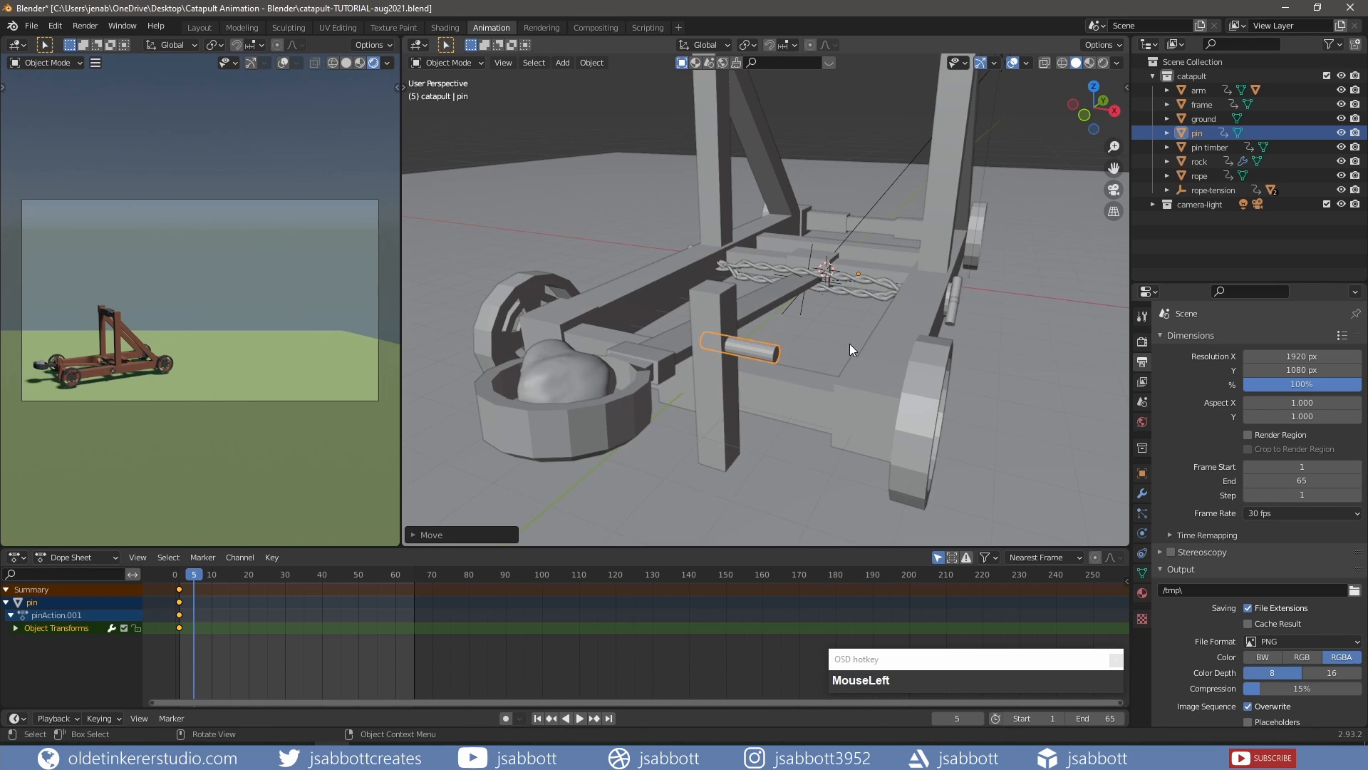
{"action": "key", "text": "i"}
{"action": "left_click", "coordinate": [849, 344]}
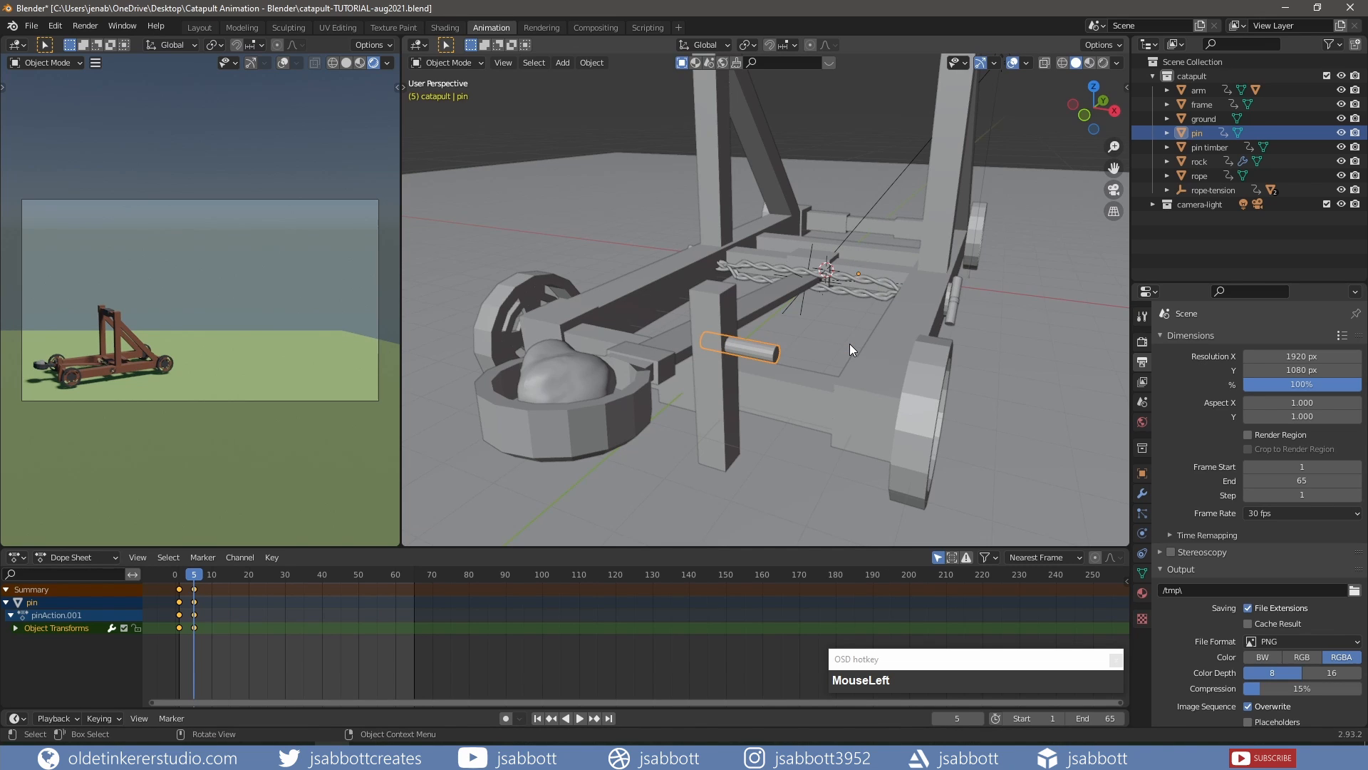
At frame 30, rotate the arm and rope-tension about -83.4° around global X and insert a Location & Rotation keyframe
{"action": "left_click_drag", "start_coordinate": [211, 575], "coordinate": [286, 572]}
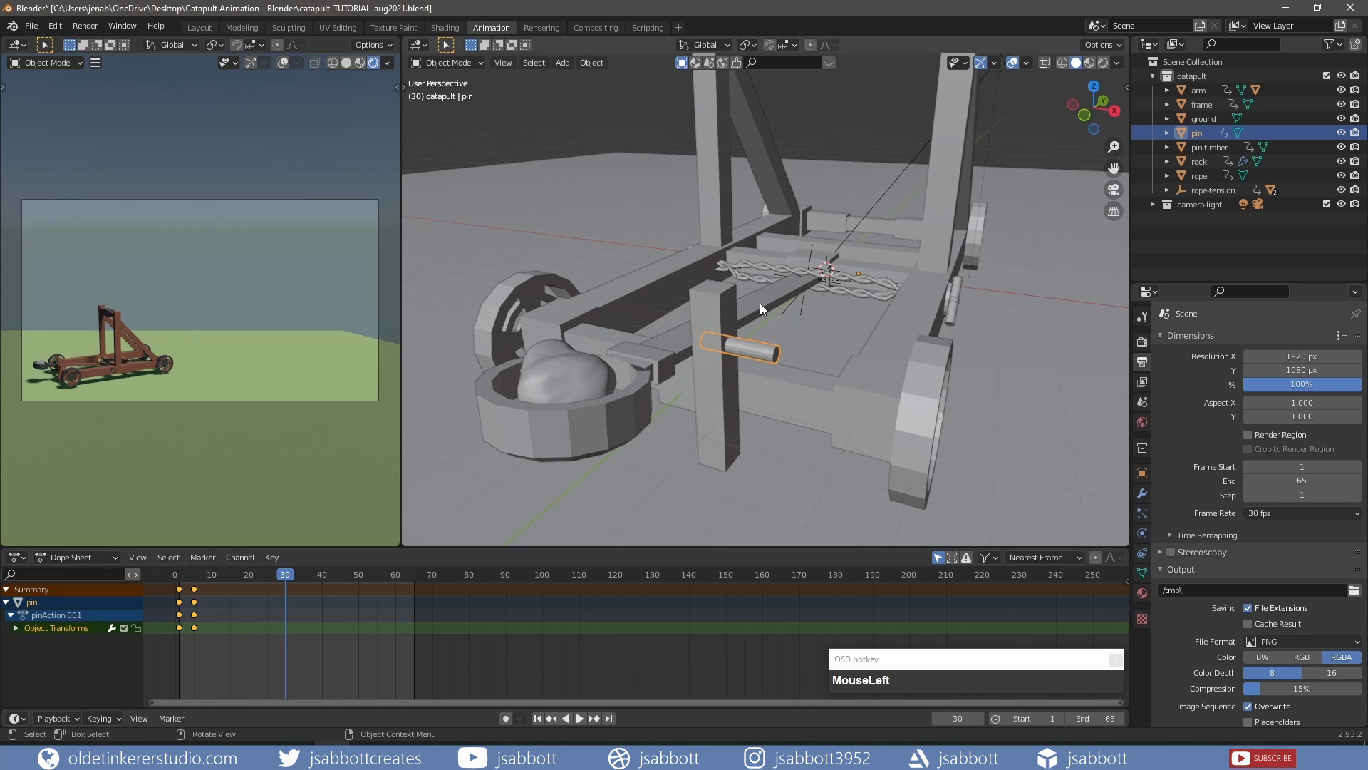
{"action": "left_click", "coordinate": [795, 271]}
{"action": "left_click", "coordinate": [818, 274], "text": "shift"}
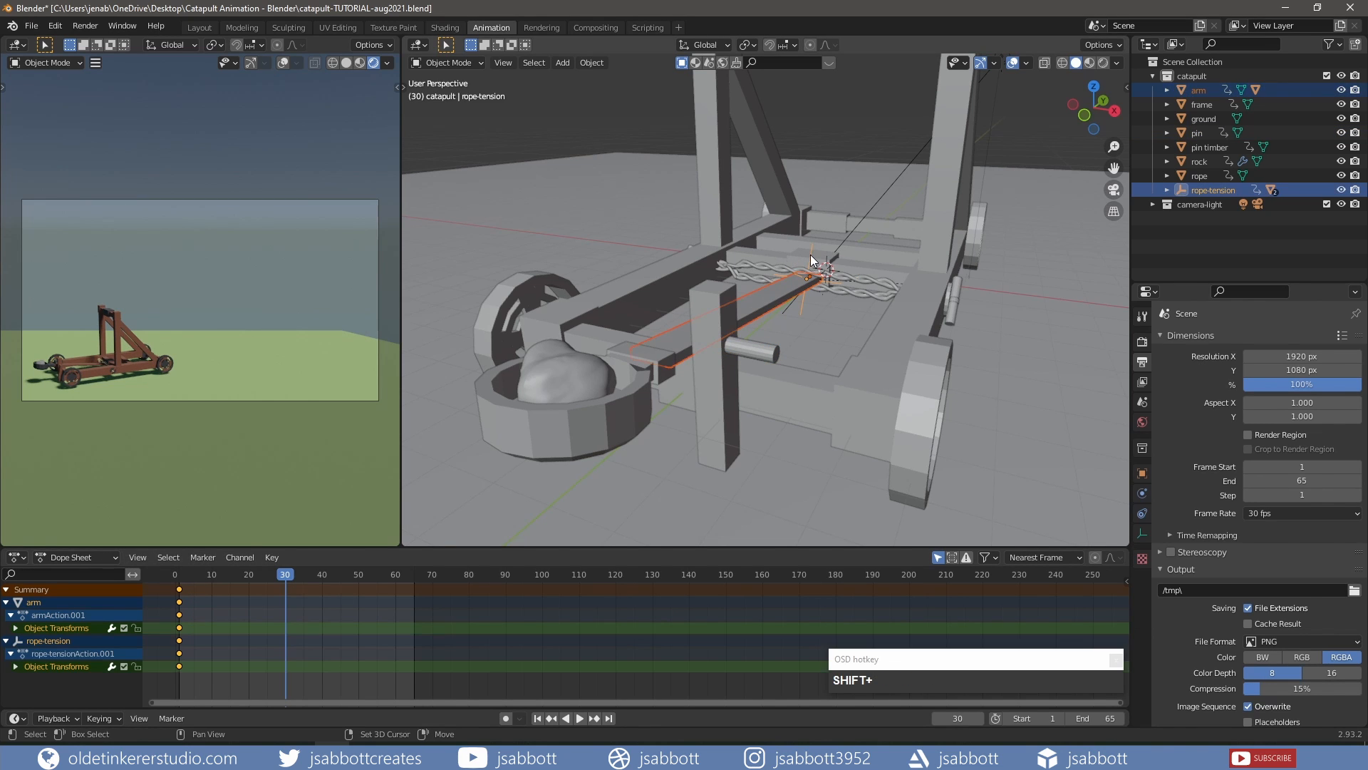
{"action": "middle_click_drag", "start_coordinate": [848, 325], "coordinate": [801, 309]}
{"action": "scroll", "coordinate": [802, 309], "scroll_direction": "down", "scroll_amount": 3}
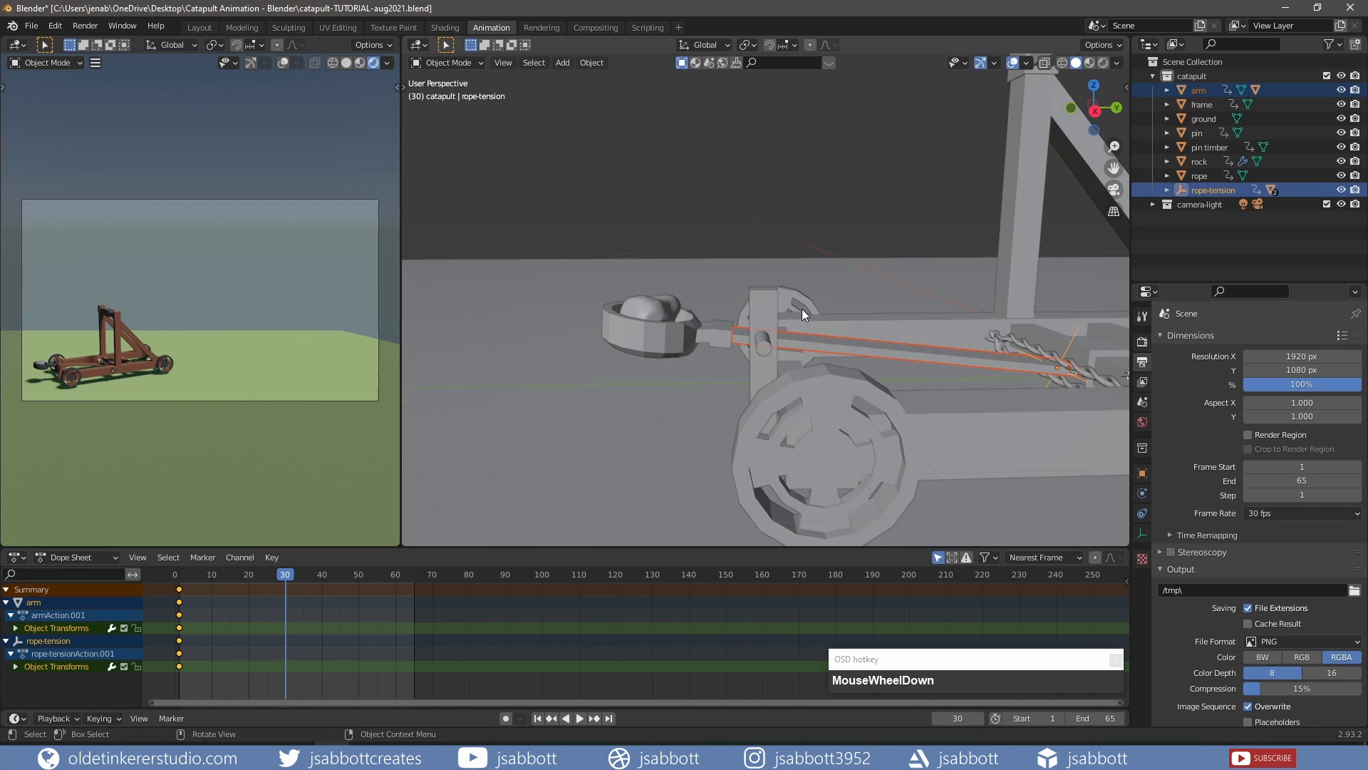
{"action": "middle_click_drag", "start_coordinate": [871, 199], "coordinate": [747, 298], "text": "shift"}
{"action": "key", "text": "r"}
{"action": "key", "text": "x"}
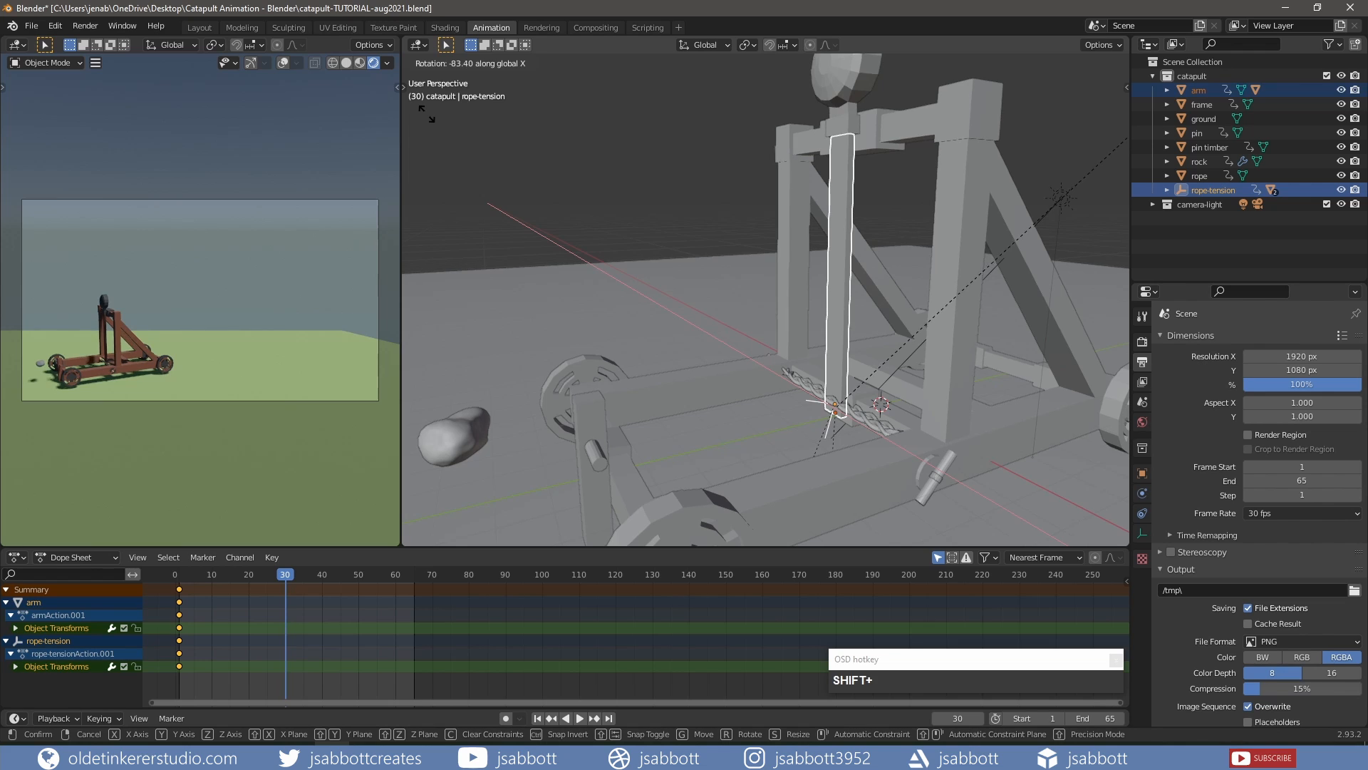
{"action": "left_click", "coordinate": [1104, 127]}
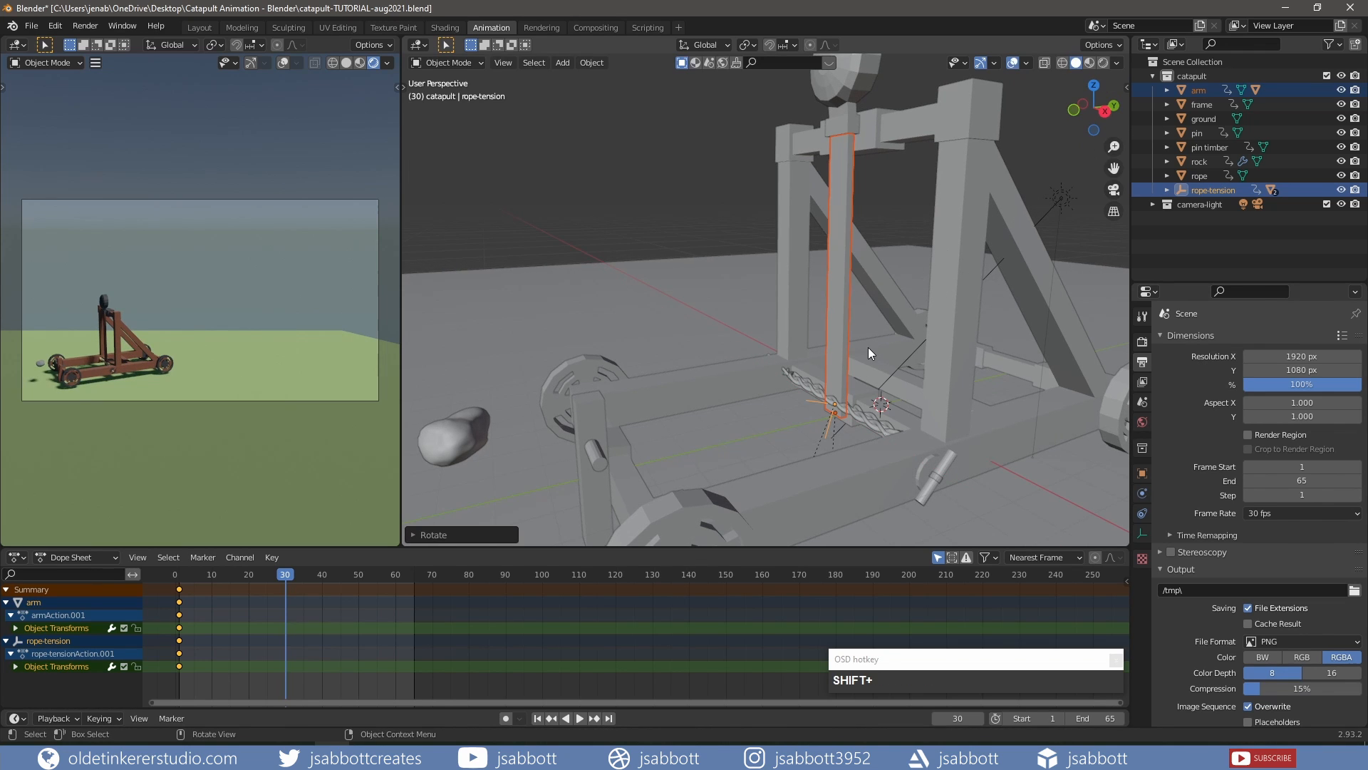
{"action": "key", "text": "i"}
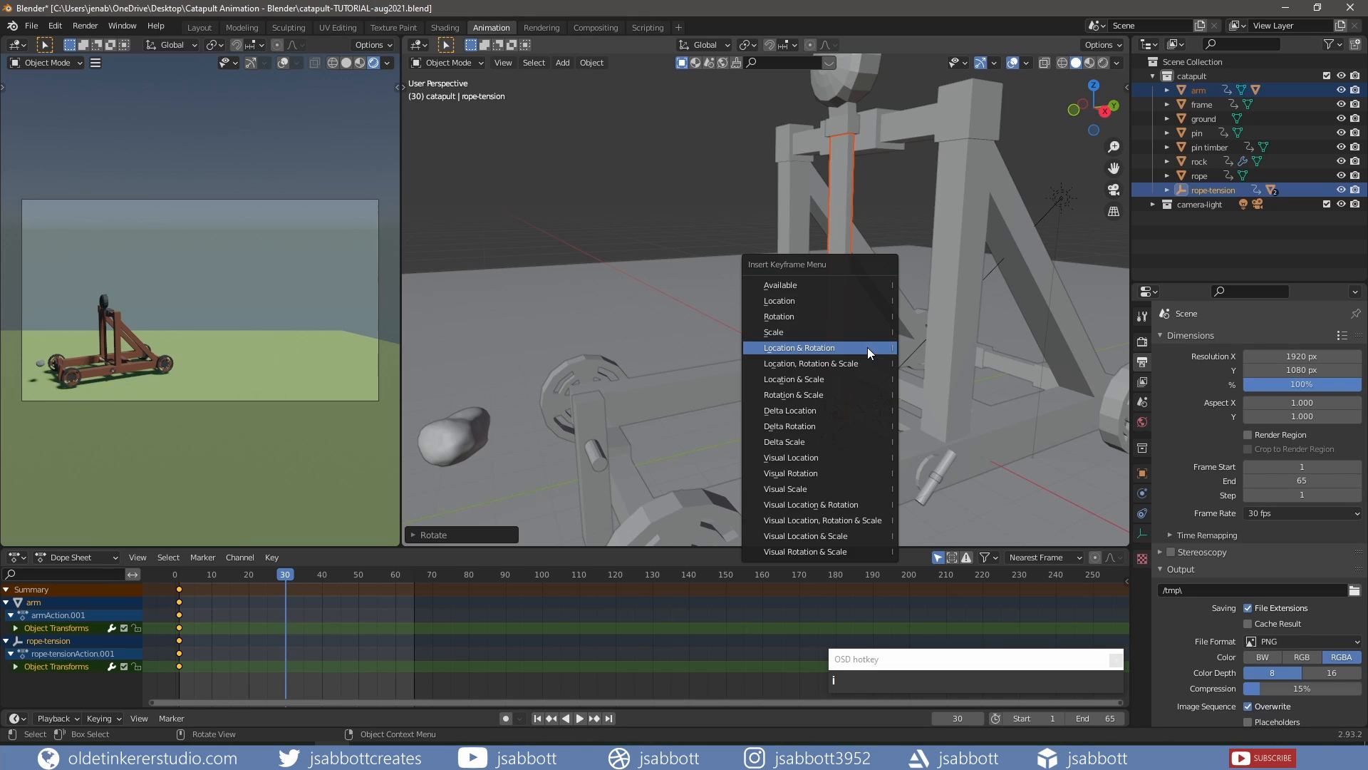
{"action": "left_click", "coordinate": [866, 348]}
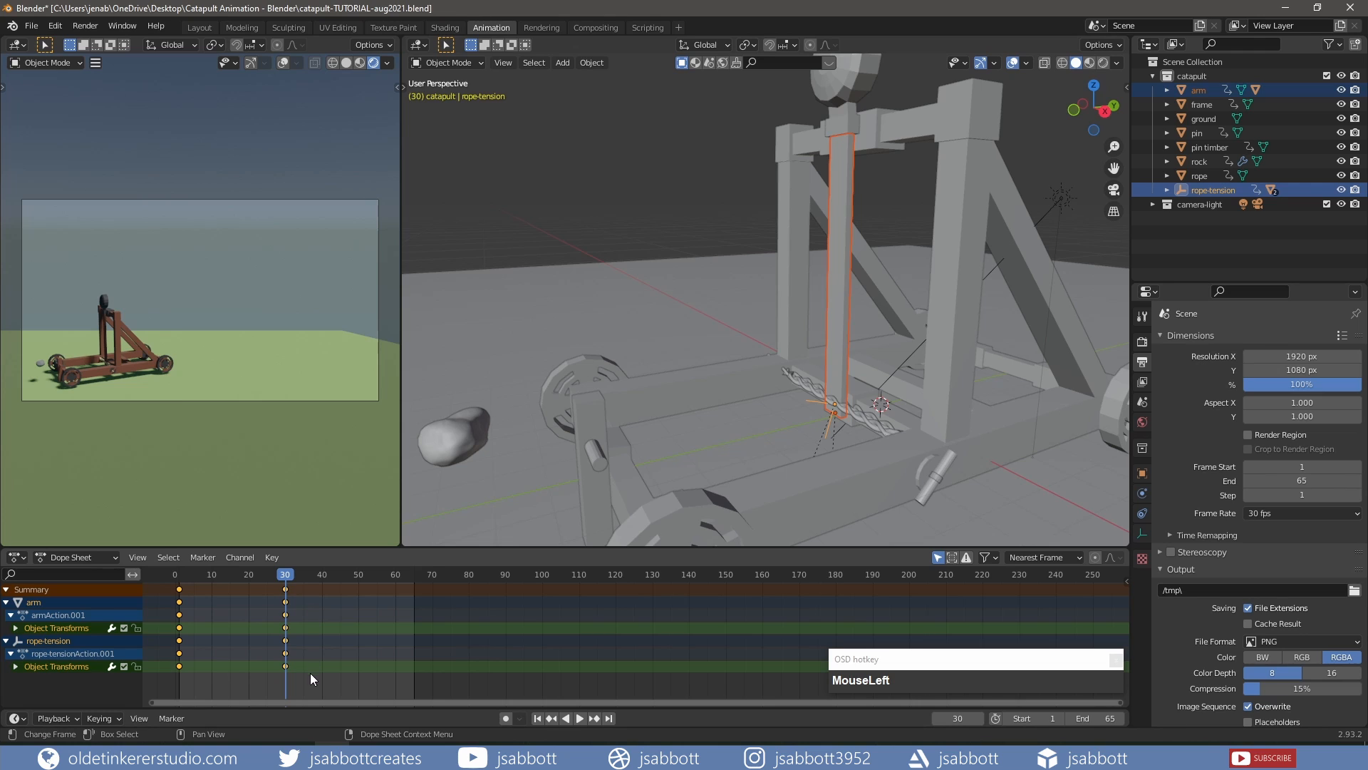
Copy the frame 30 keyframes of the arm and rope-tension to frame 25
{"action": "left_click_drag", "start_coordinate": [311, 676], "coordinate": [280, 582]}
{"action": "key", "text": "ctrl+c"}
{"action": "left_click", "coordinate": [284, 578]}
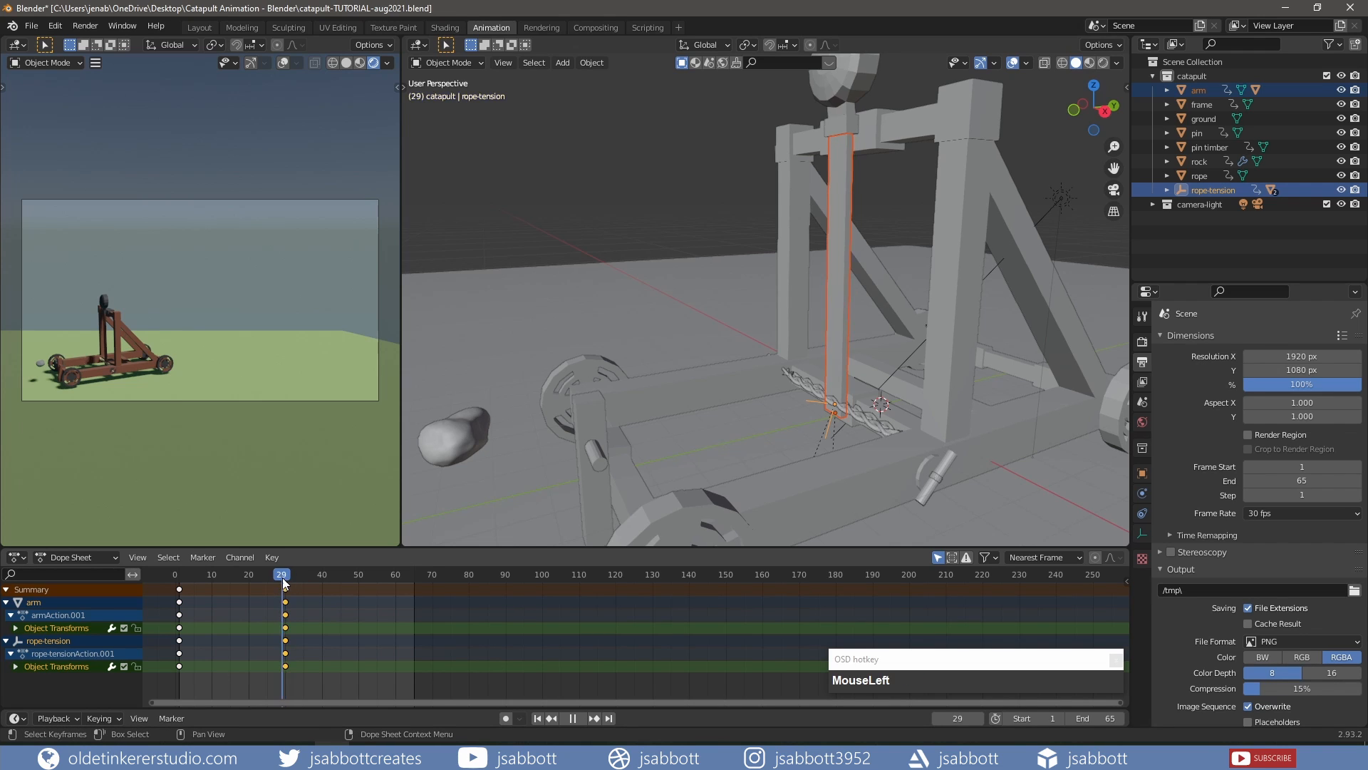
{"action": "left_click_drag", "start_coordinate": [283, 580], "coordinate": [267, 579]}
{"action": "key", "text": "ctrl+v"}
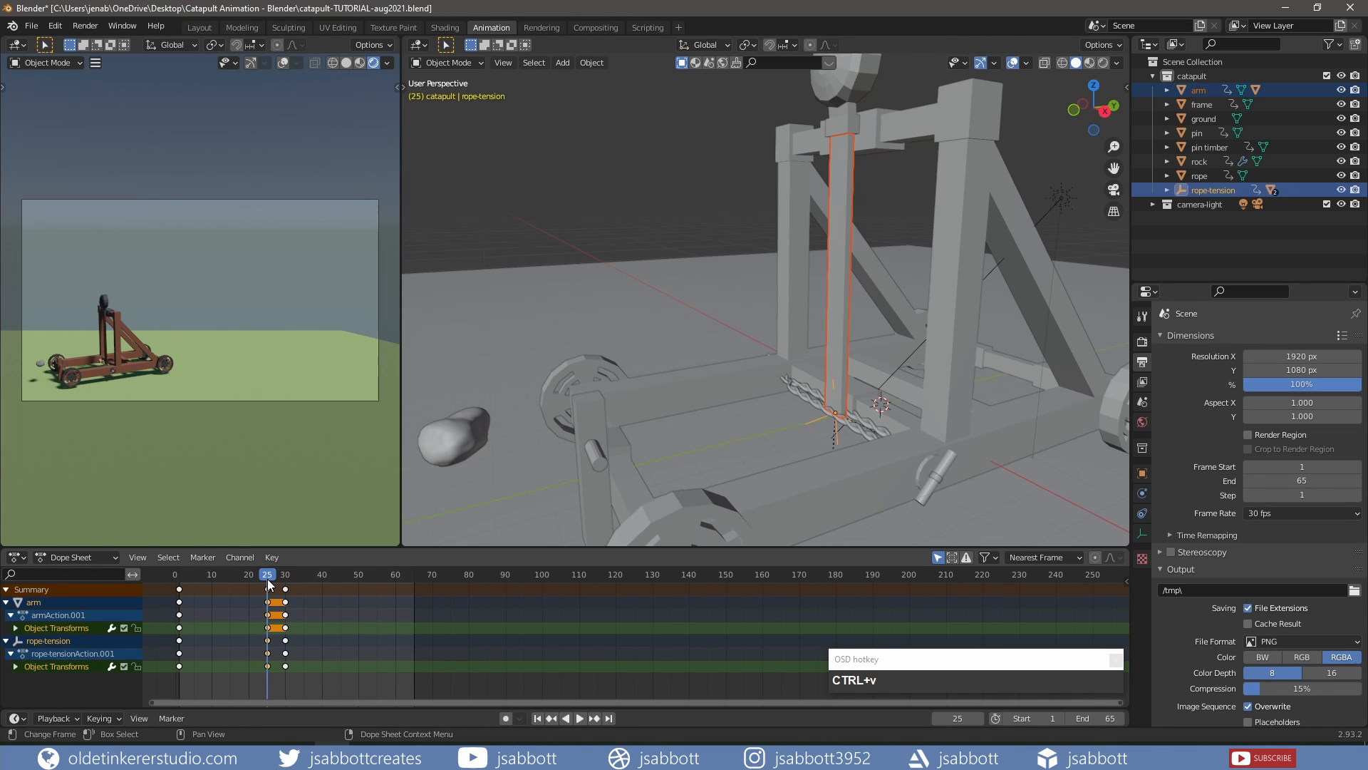
At frame 27, rotate the arm and rope-tension slightly back around global X and insert a Location & Rotation keyframe
{"action": "left_click_drag", "start_coordinate": [267, 579], "coordinate": [275, 579]}
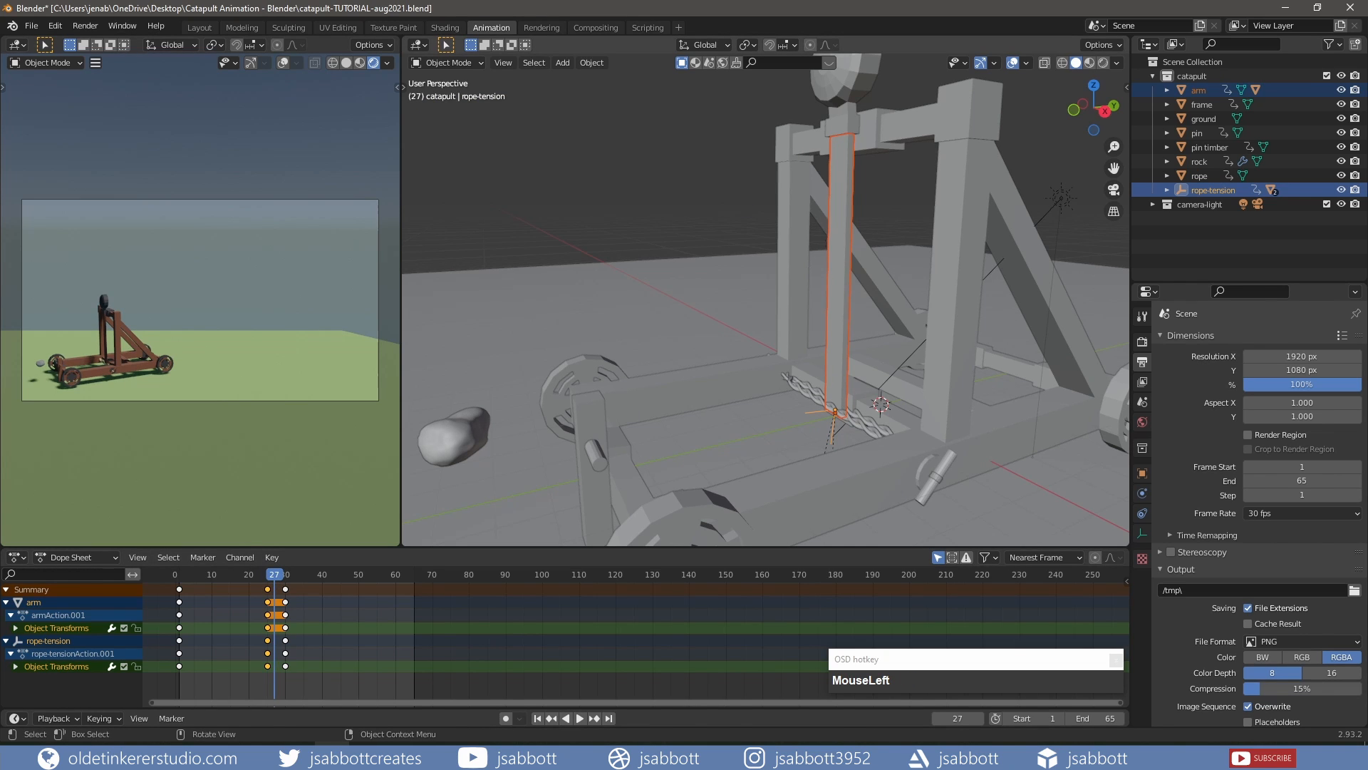
{"action": "key", "text": "r"}
{"action": "key", "text": "x"}
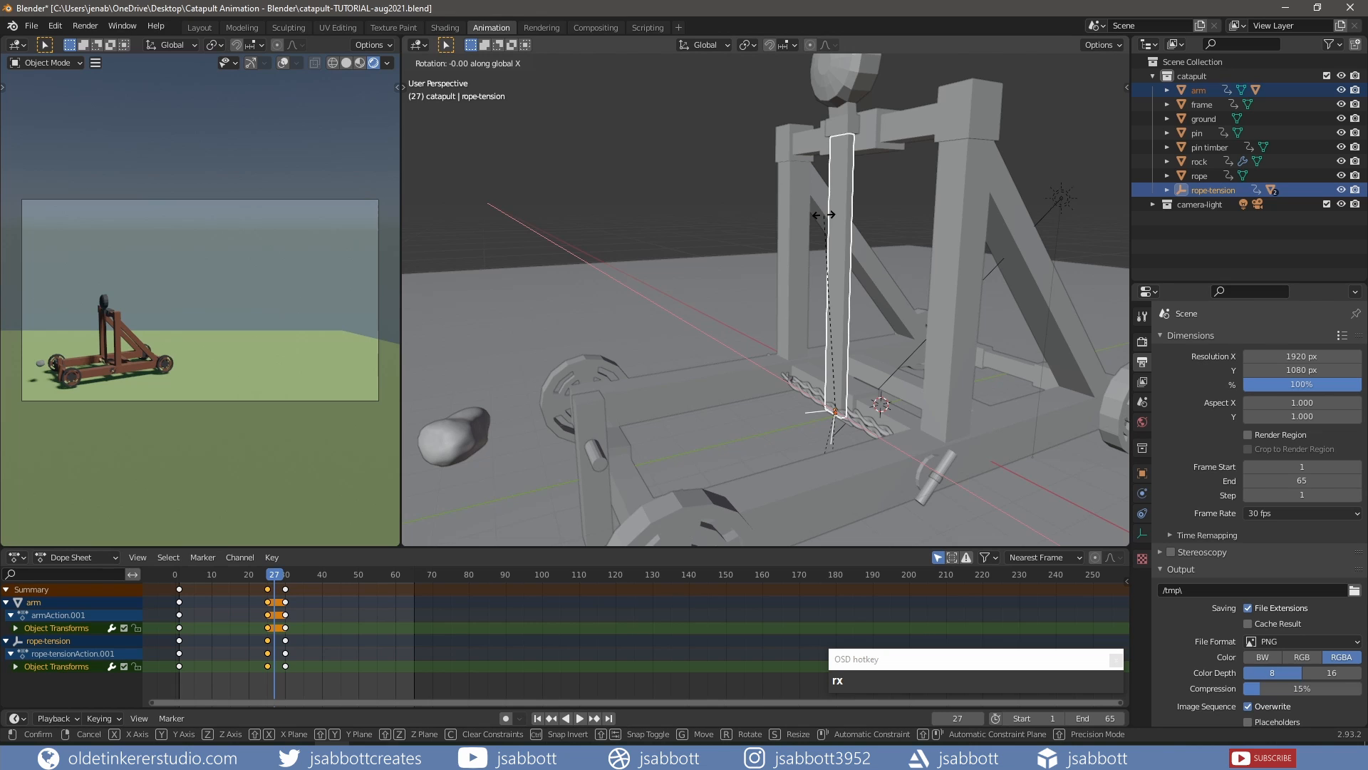
{"action": "key", "text": "shift"}
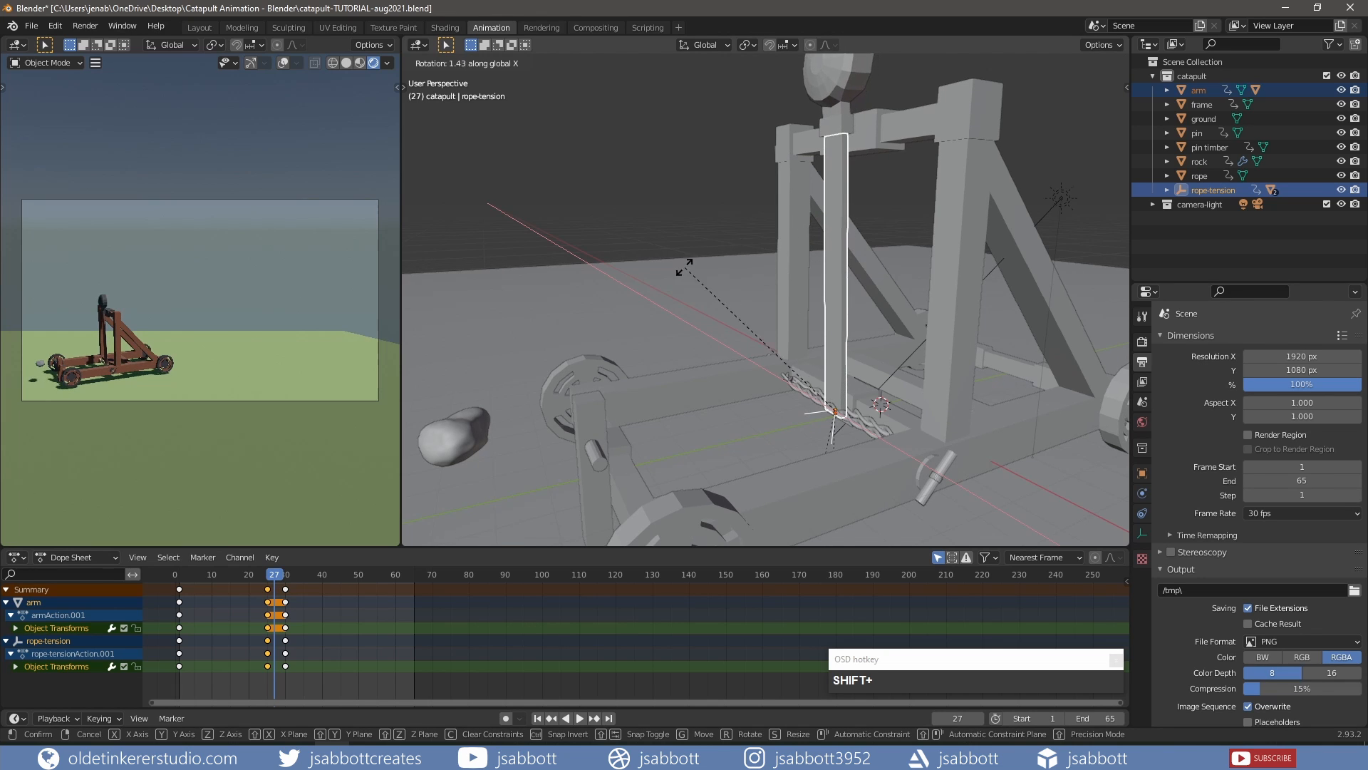
{"action": "left_click", "coordinate": [501, 360], "text": "shift"}
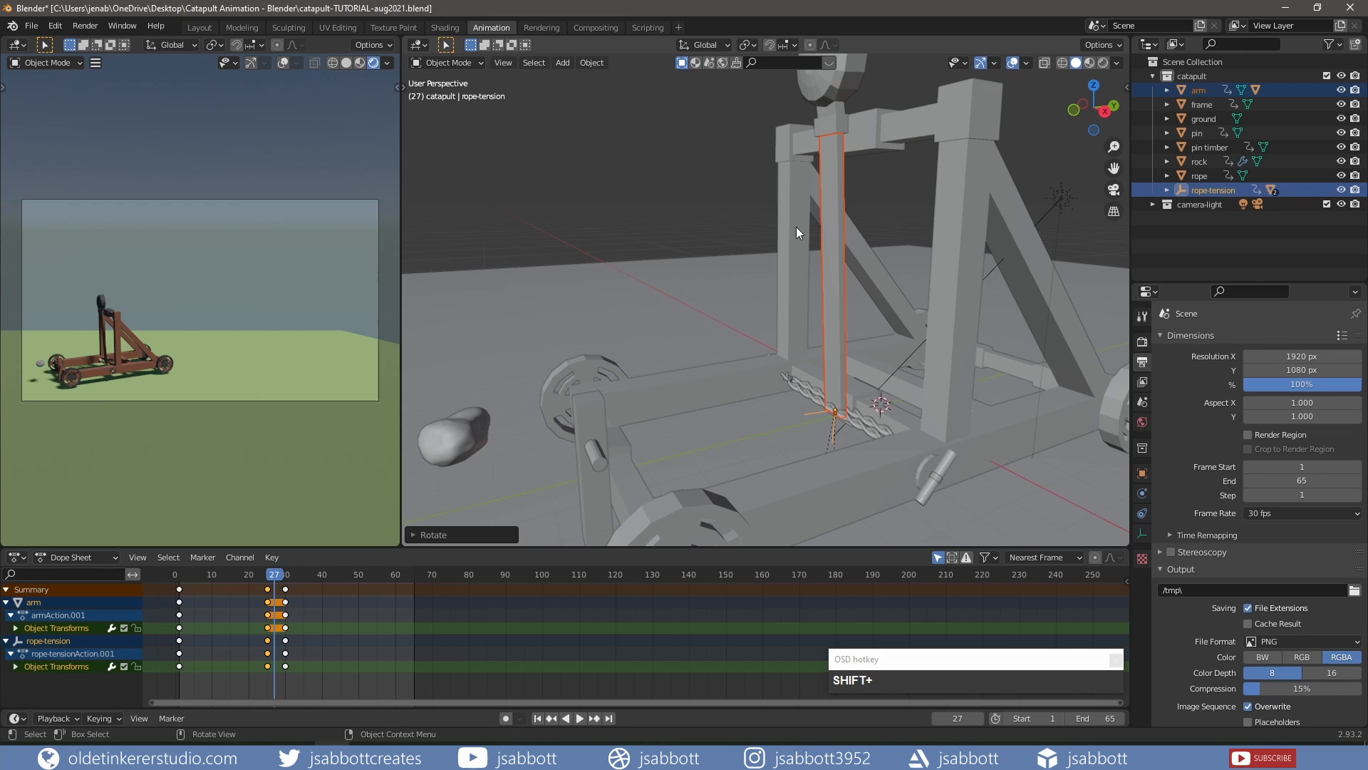
{"action": "key", "text": "i"}
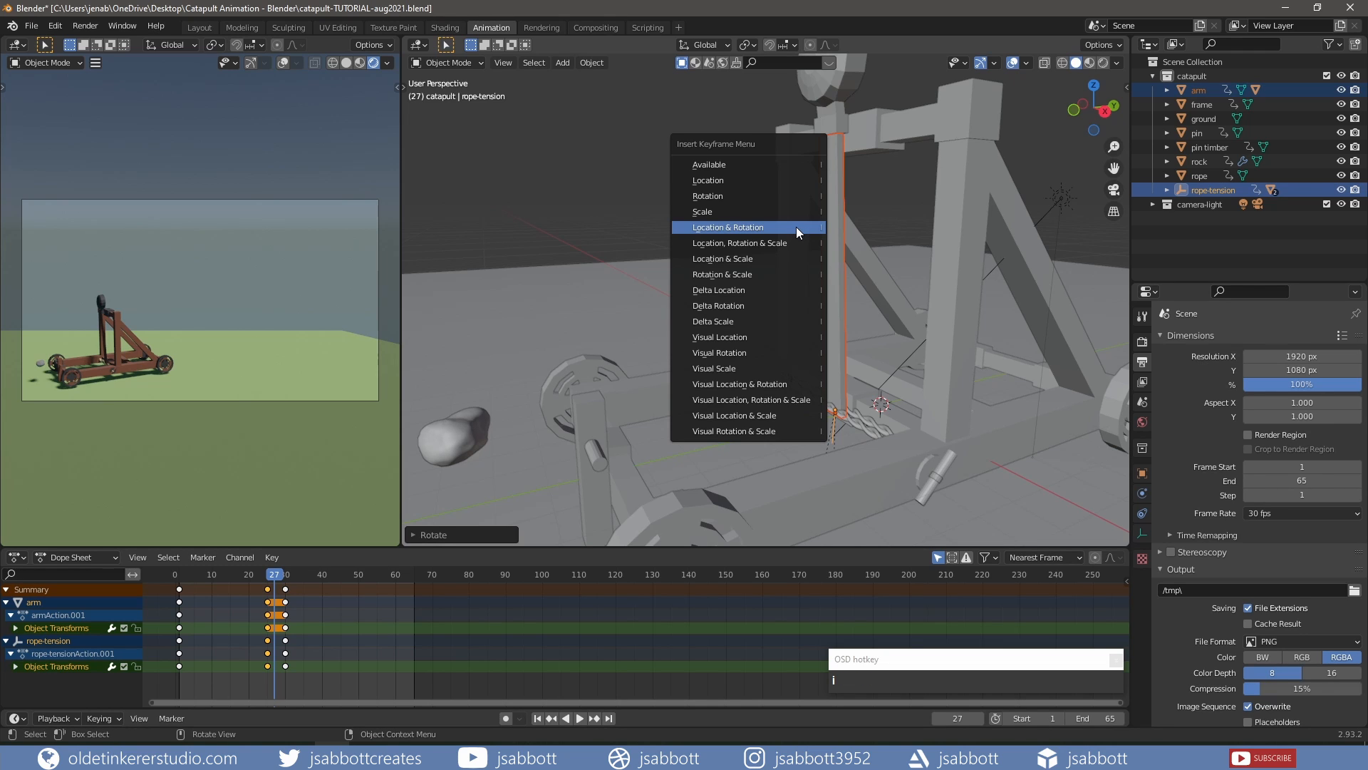
{"action": "left_click", "coordinate": [796, 227]}
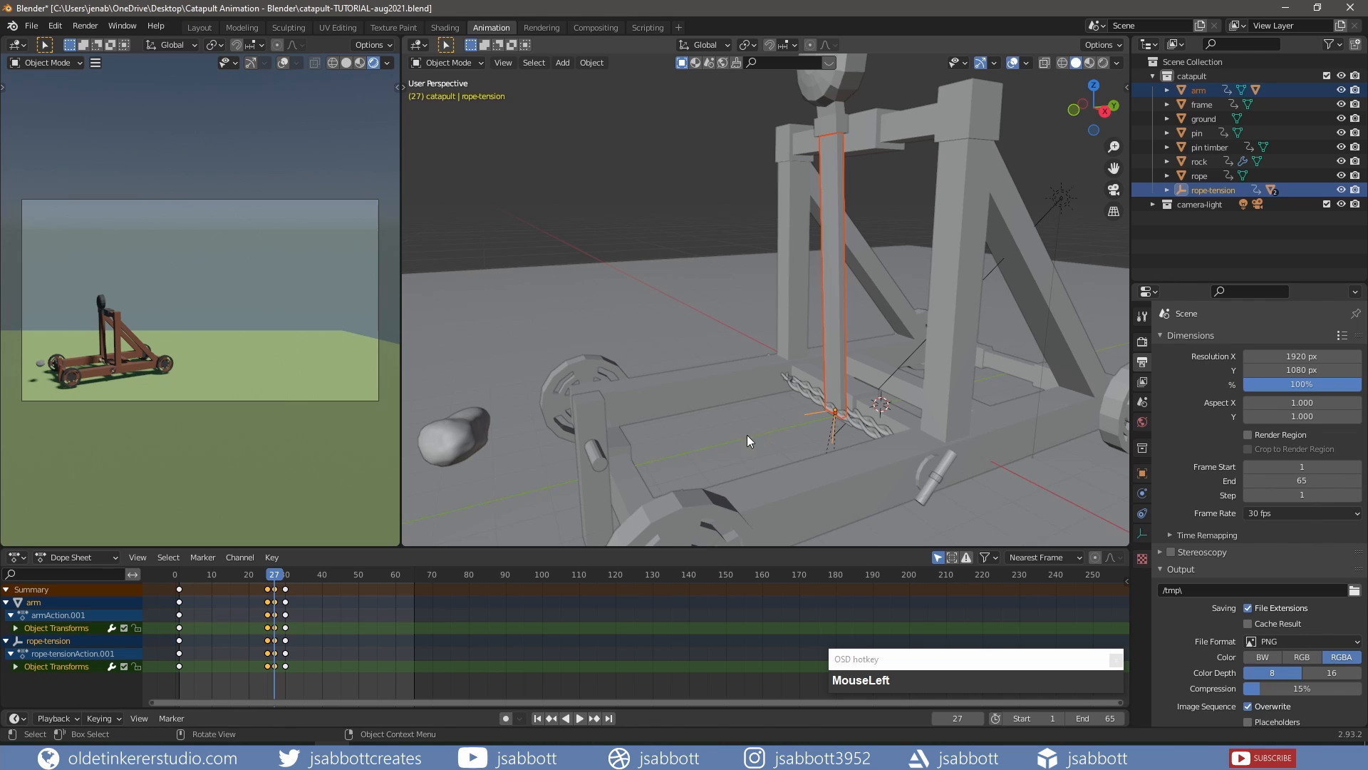
Play the animation from the first frame to check the arm's swing and recoil
{"action": "left_click", "coordinate": [549, 717]}
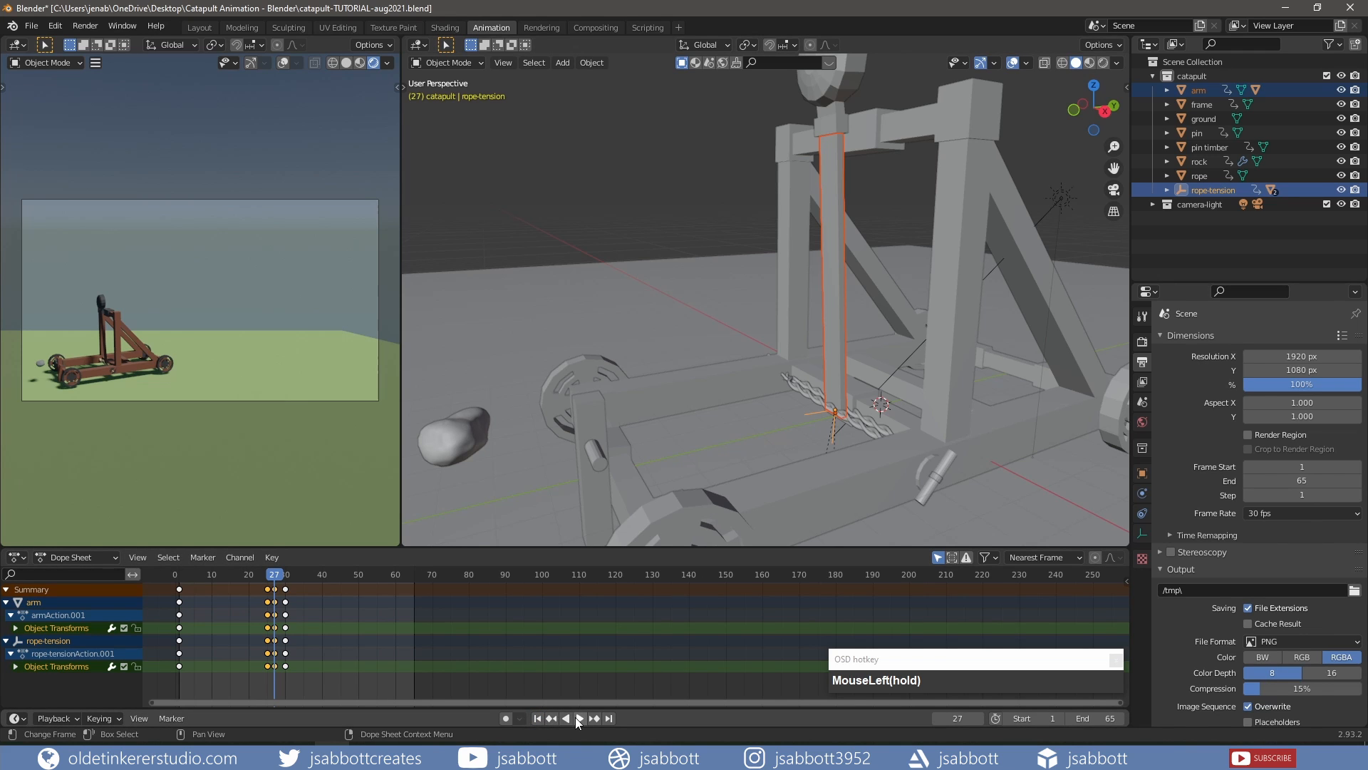
{"action": "left_click", "coordinate": [537, 720]}
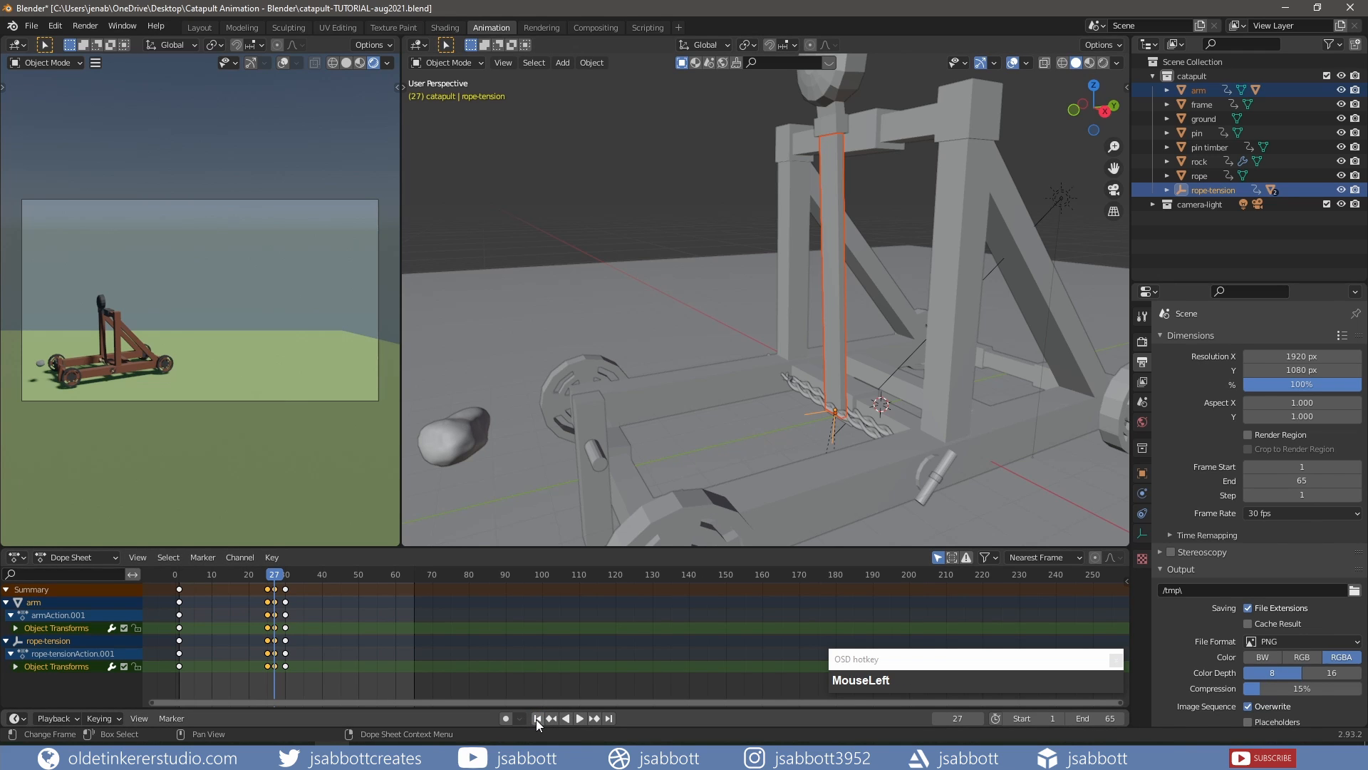
{"action": "left_click", "coordinate": [579, 718]}
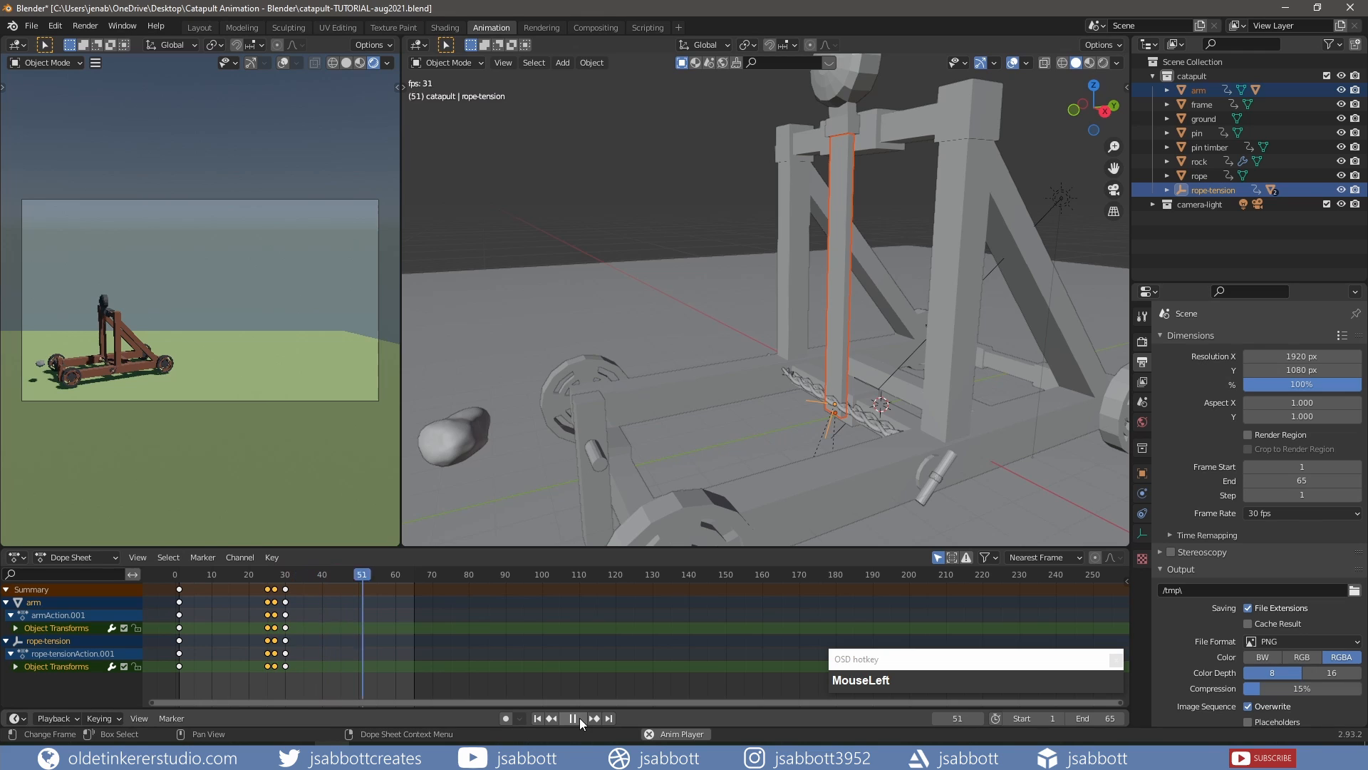
At frame 25, insert a Location & Rotation keyframe for the frame, pin and pin timber
{"action": "key", "text": "Escape"}
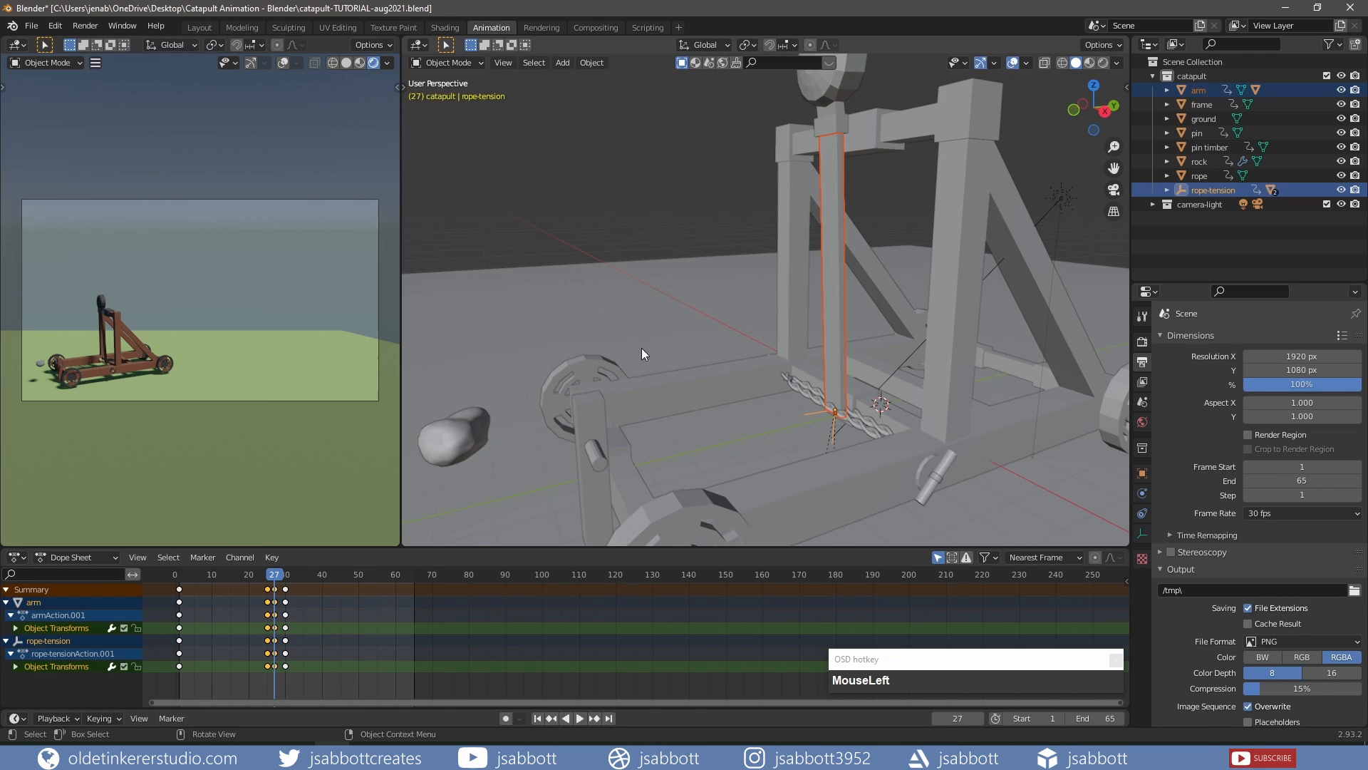
{"action": "left_click_drag", "start_coordinate": [274, 574], "coordinate": [266, 574]}
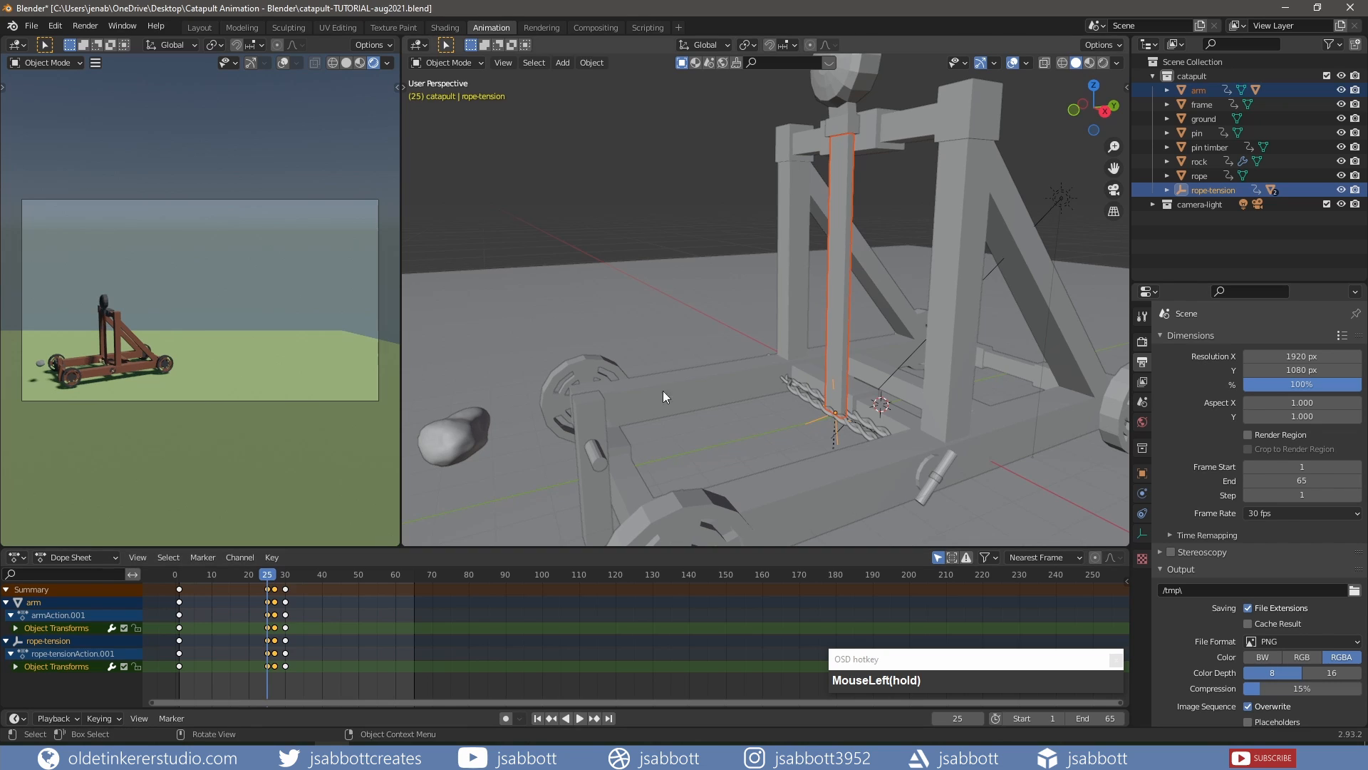
{"action": "left_click", "coordinate": [1212, 101]}
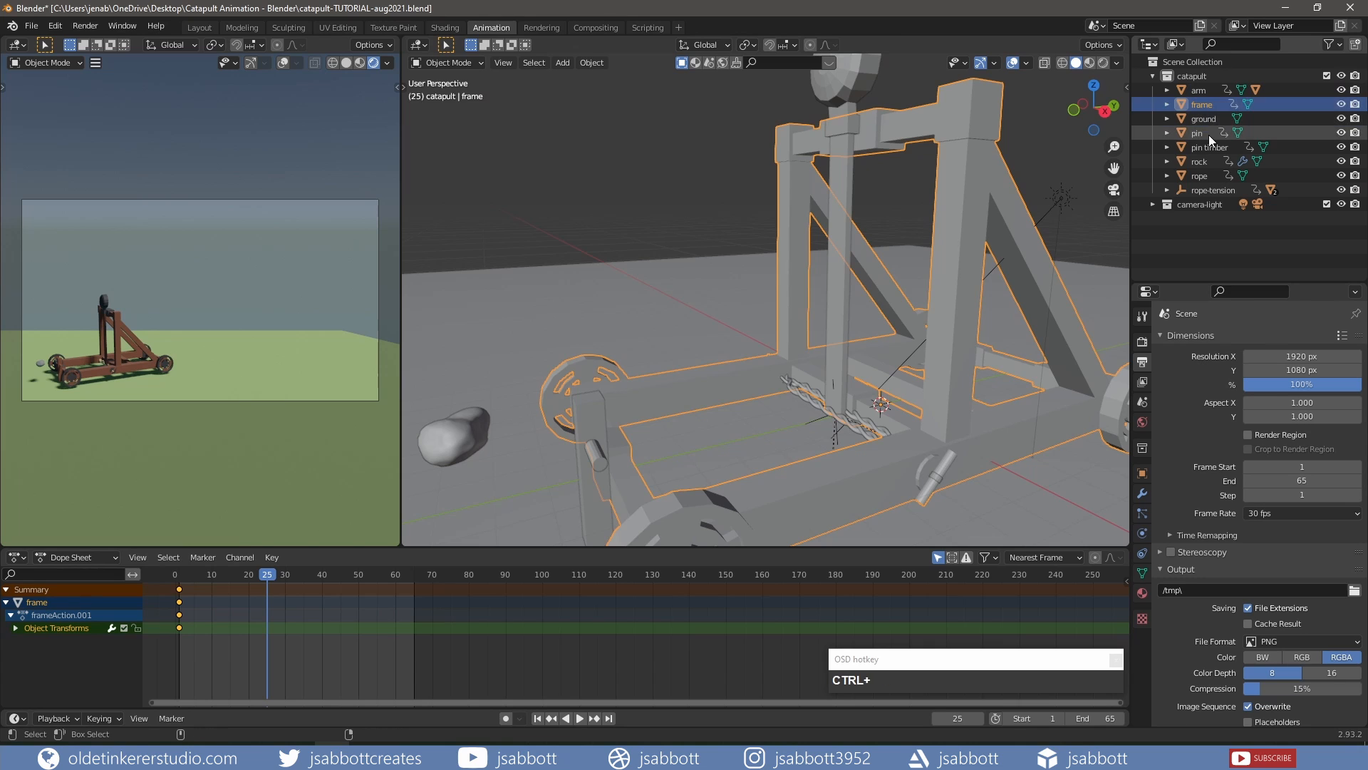
{"action": "left_click", "coordinate": [1206, 131], "text": "ctrl"}
{"action": "left_click", "coordinate": [1206, 132], "text": "ctrl"}
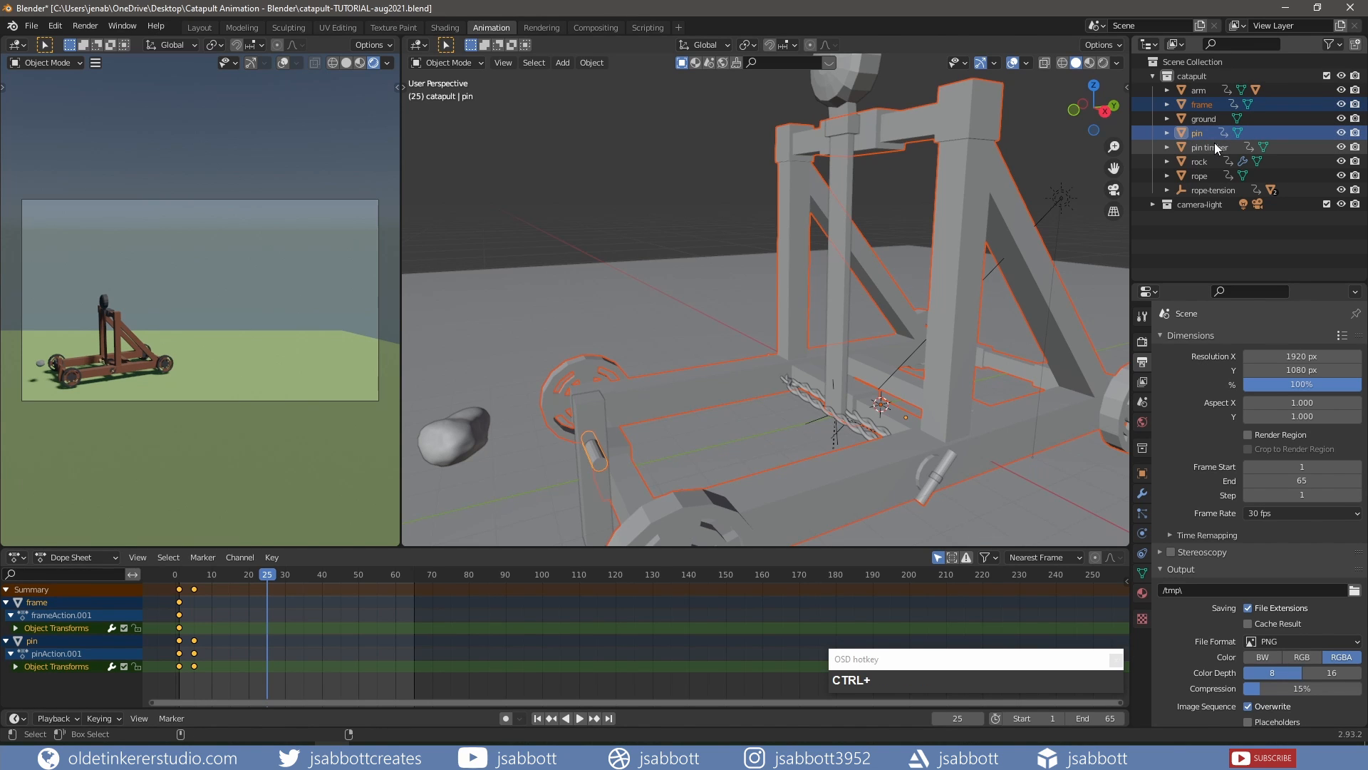
{"action": "left_click", "coordinate": [1214, 147], "text": "ctrl"}
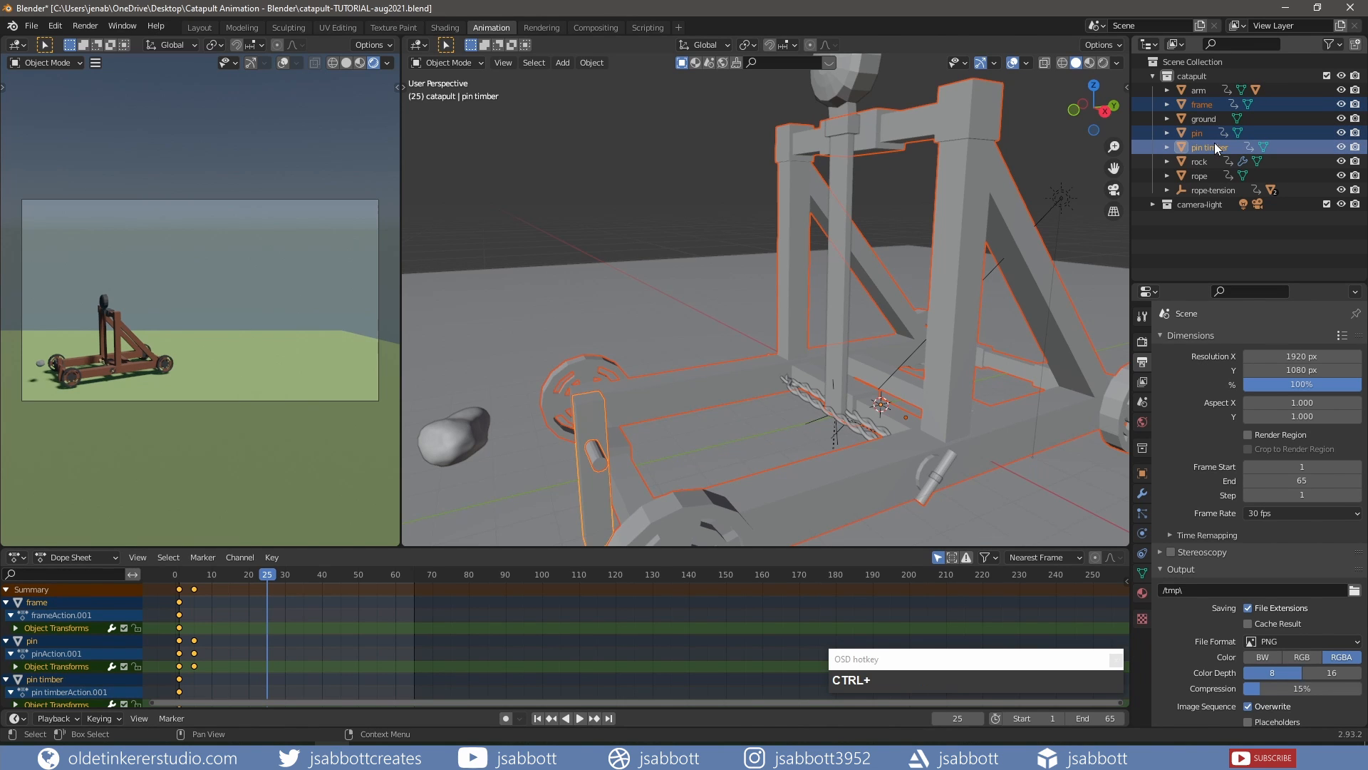
{"action": "scroll", "coordinate": [746, 340], "scroll_direction": "down", "scroll_amount": 4}
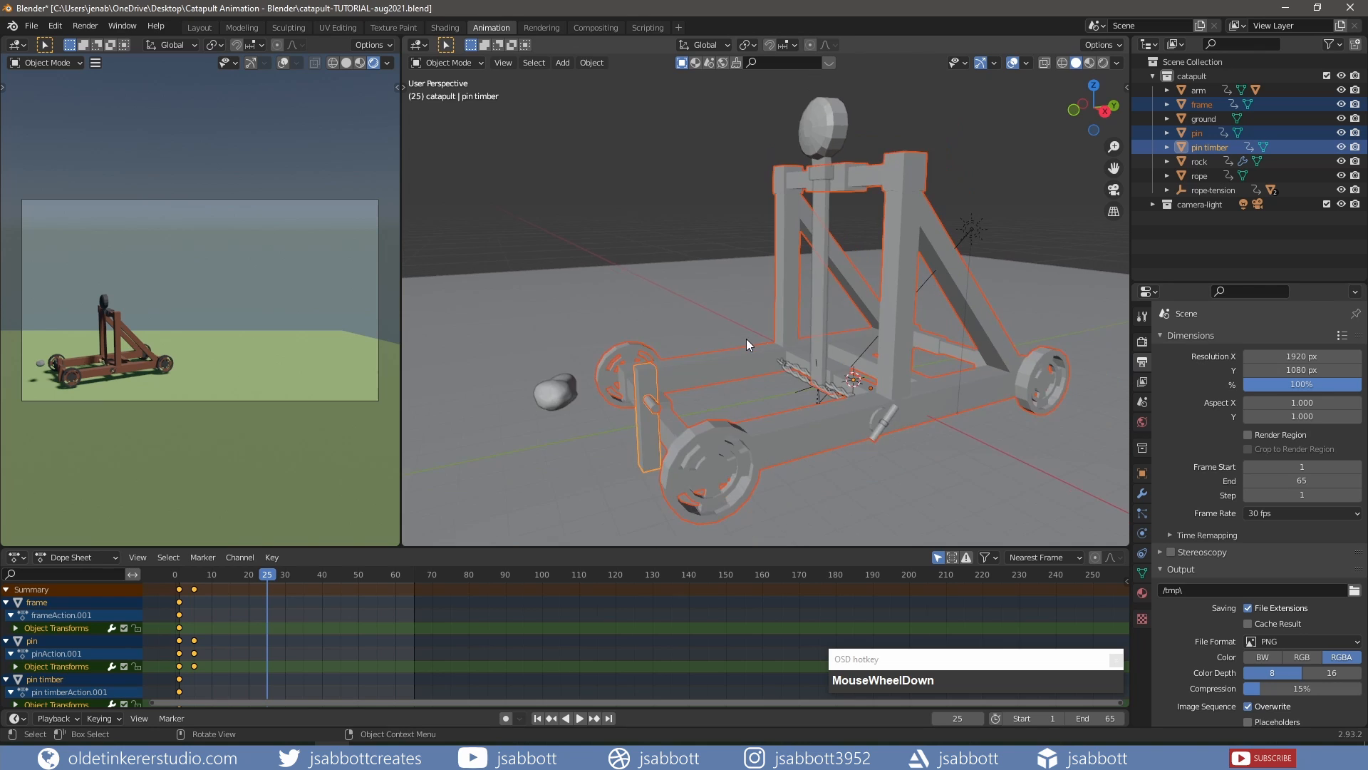
{"action": "scroll", "coordinate": [746, 340], "scroll_direction": "down", "scroll_amount": 2}
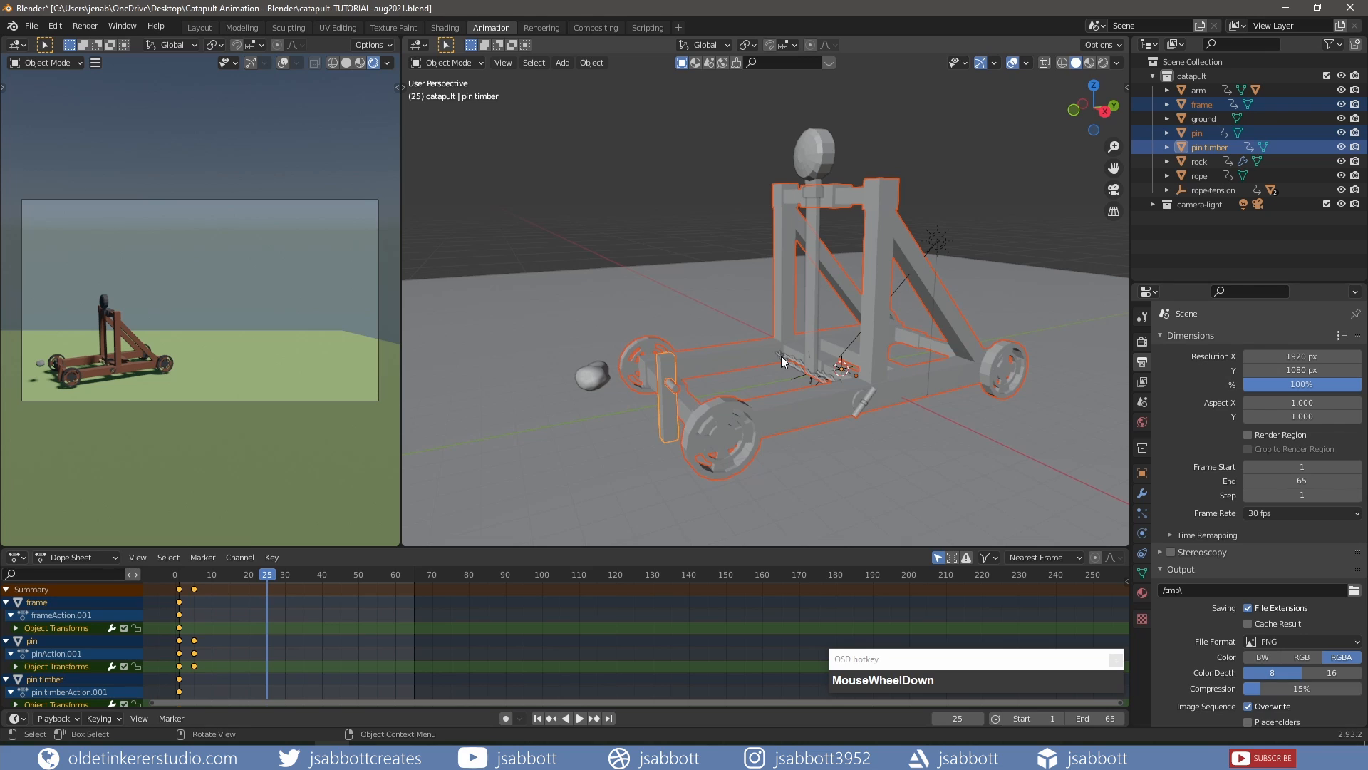
{"action": "key", "text": "i"}
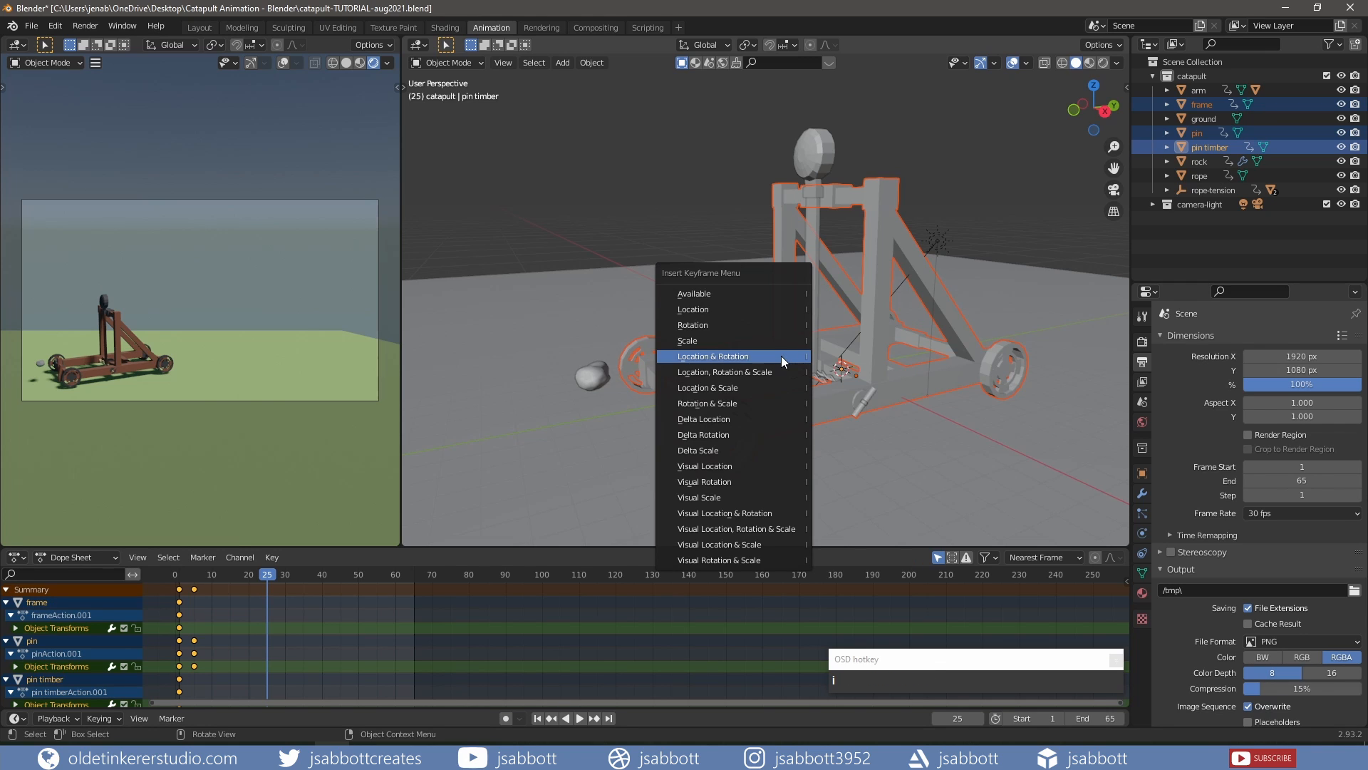
{"action": "left_click", "coordinate": [781, 357]}
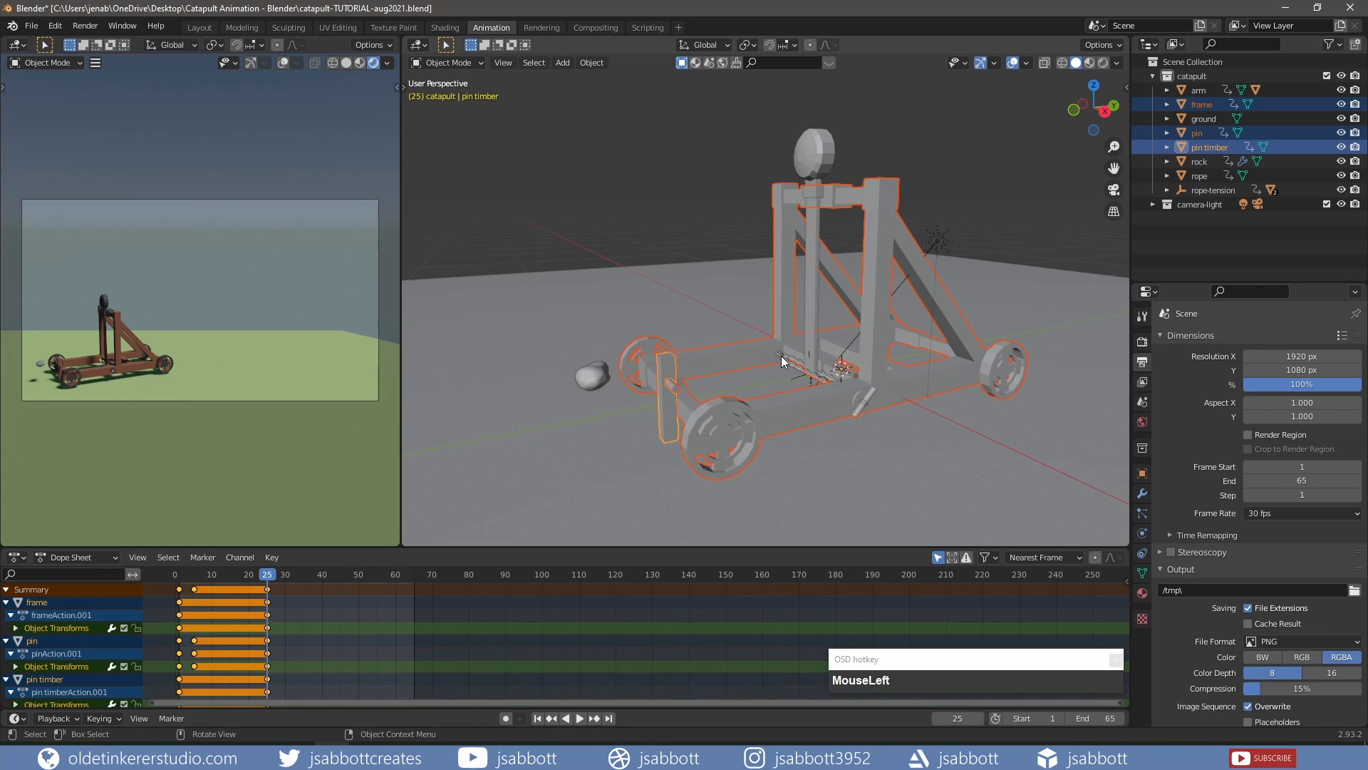
At frame 30, move the arm, frame, pin, pin timber and rope-tension about 0.9 m along global Y and insert a Location & Rotation keyframe
{"action": "left_click_drag", "start_coordinate": [275, 575], "coordinate": [285, 576]}
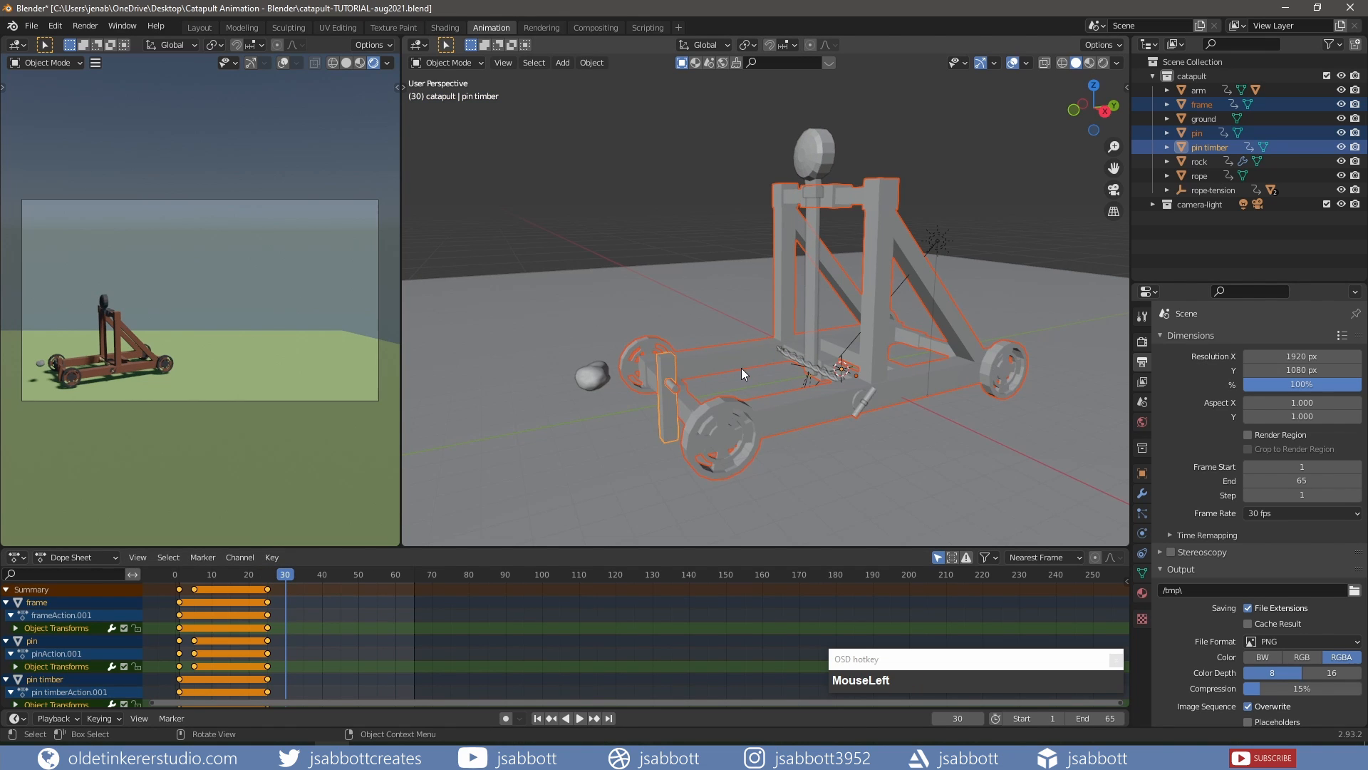
{"action": "left_click", "coordinate": [1208, 90], "text": "ctrl"}
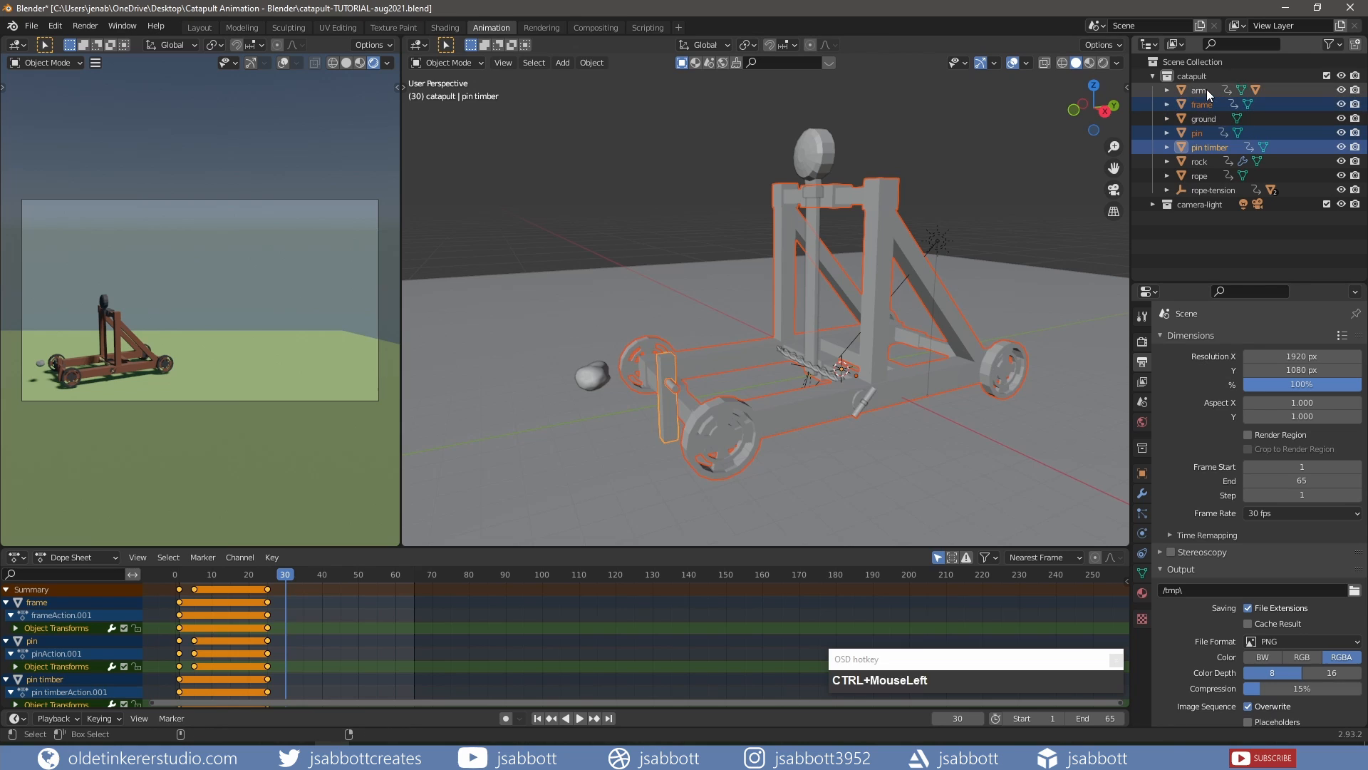
{"action": "left_click", "coordinate": [1208, 190], "text": "ctrl"}
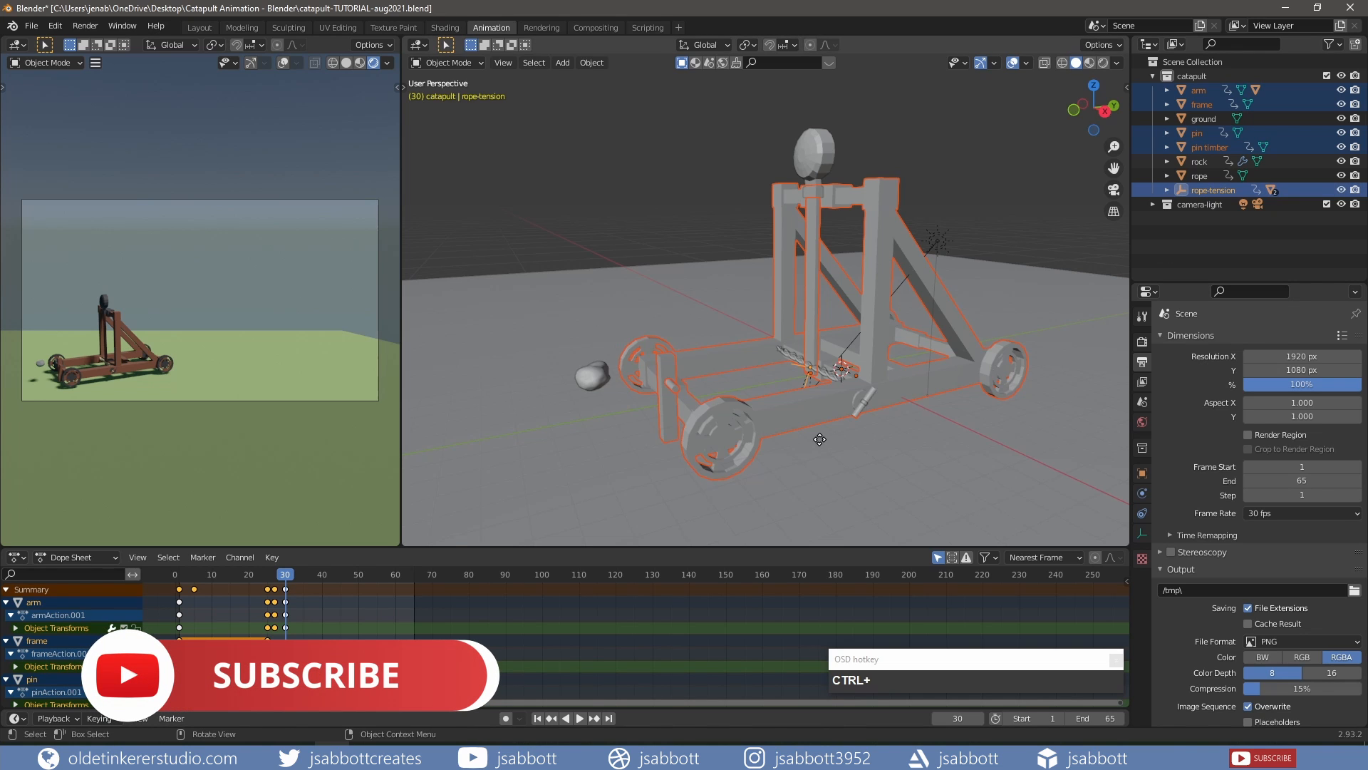
{"action": "key", "text": "g"}
{"action": "key", "text": "y"}
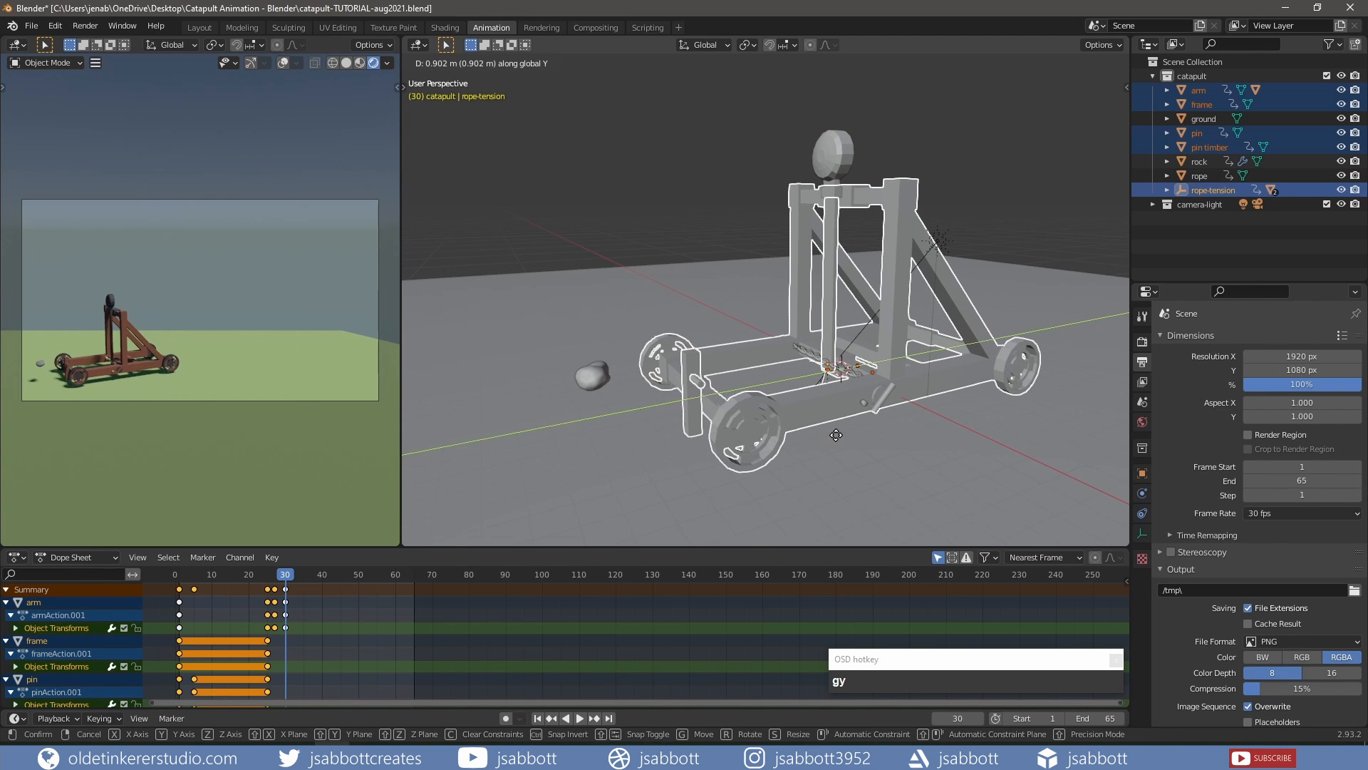
{"action": "left_click", "coordinate": [838, 438]}
{"action": "key", "text": "i"}
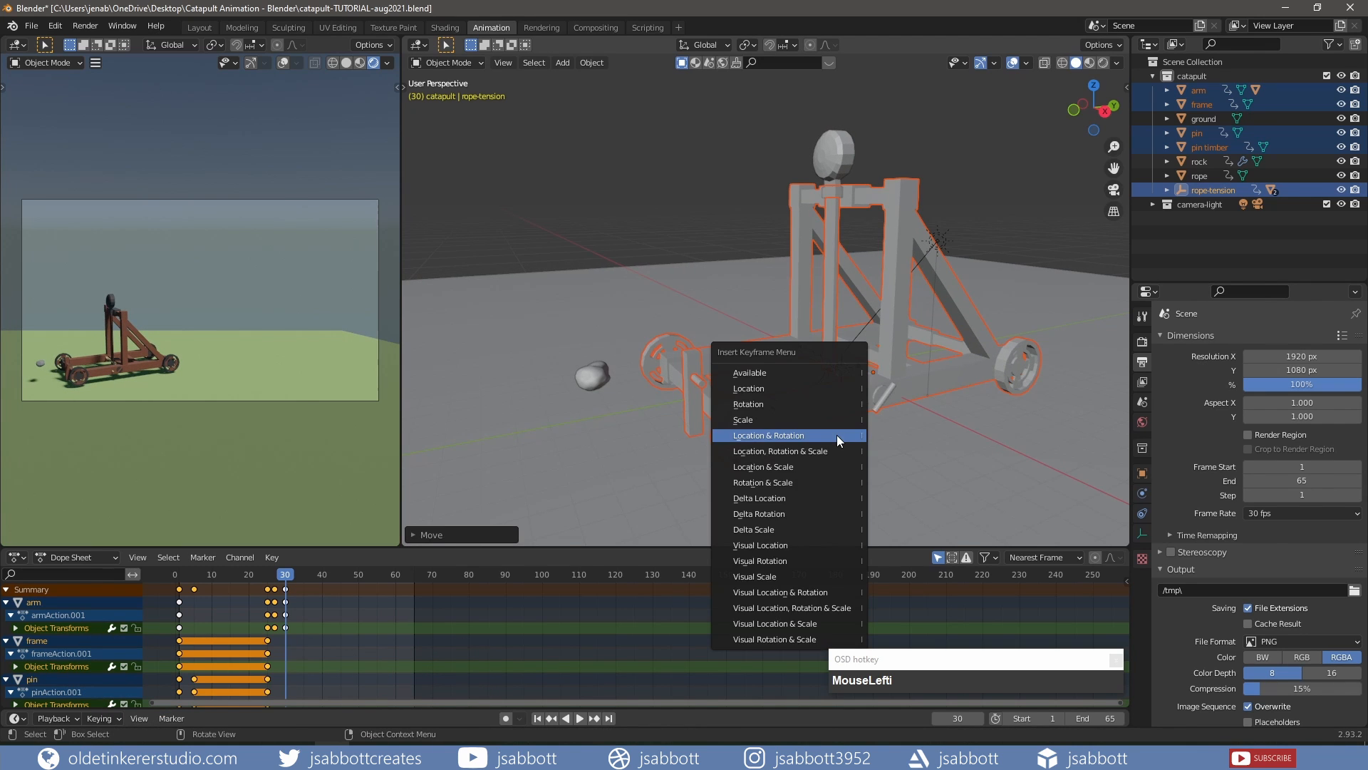
{"action": "left_click", "coordinate": [837, 435]}
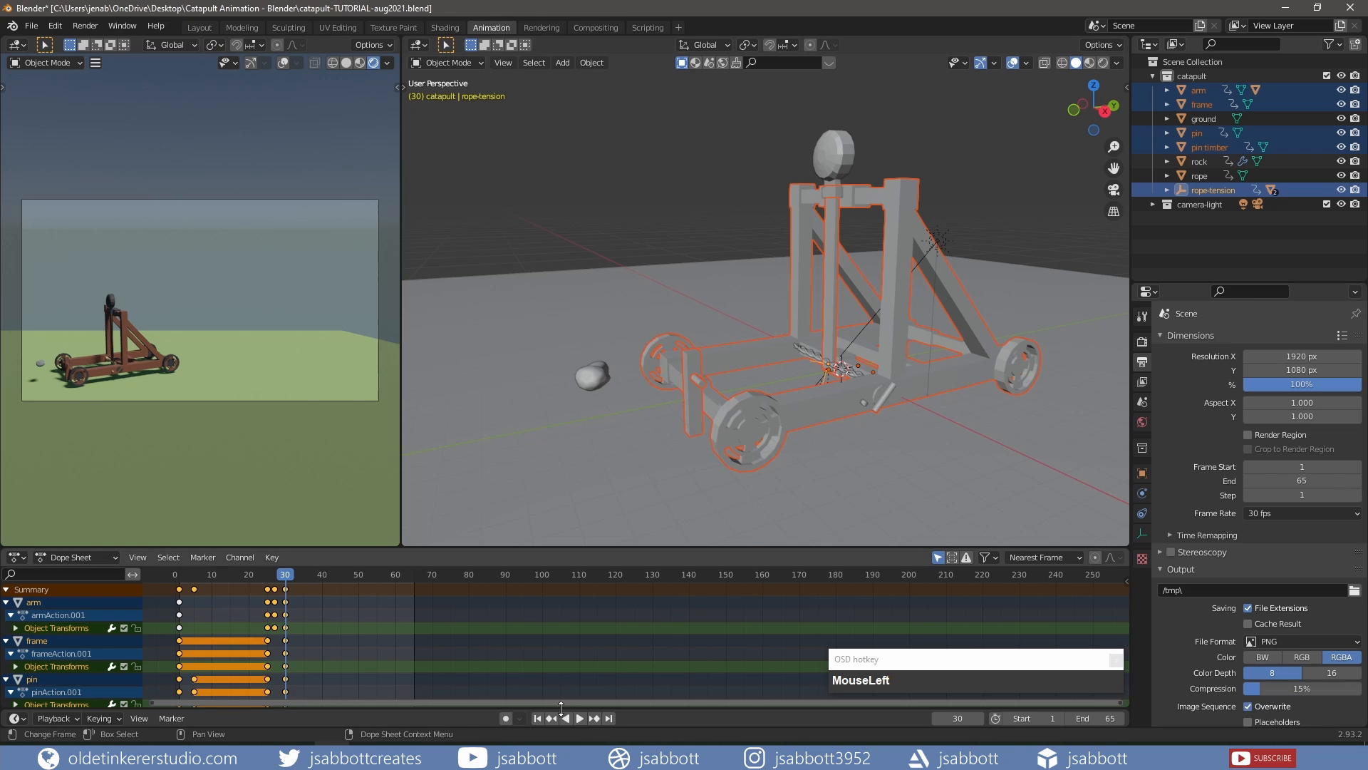
Play the animation from the first frame to check the catapult's forward lurch, and return to frame 1
{"action": "left_click", "coordinate": [539, 718]}
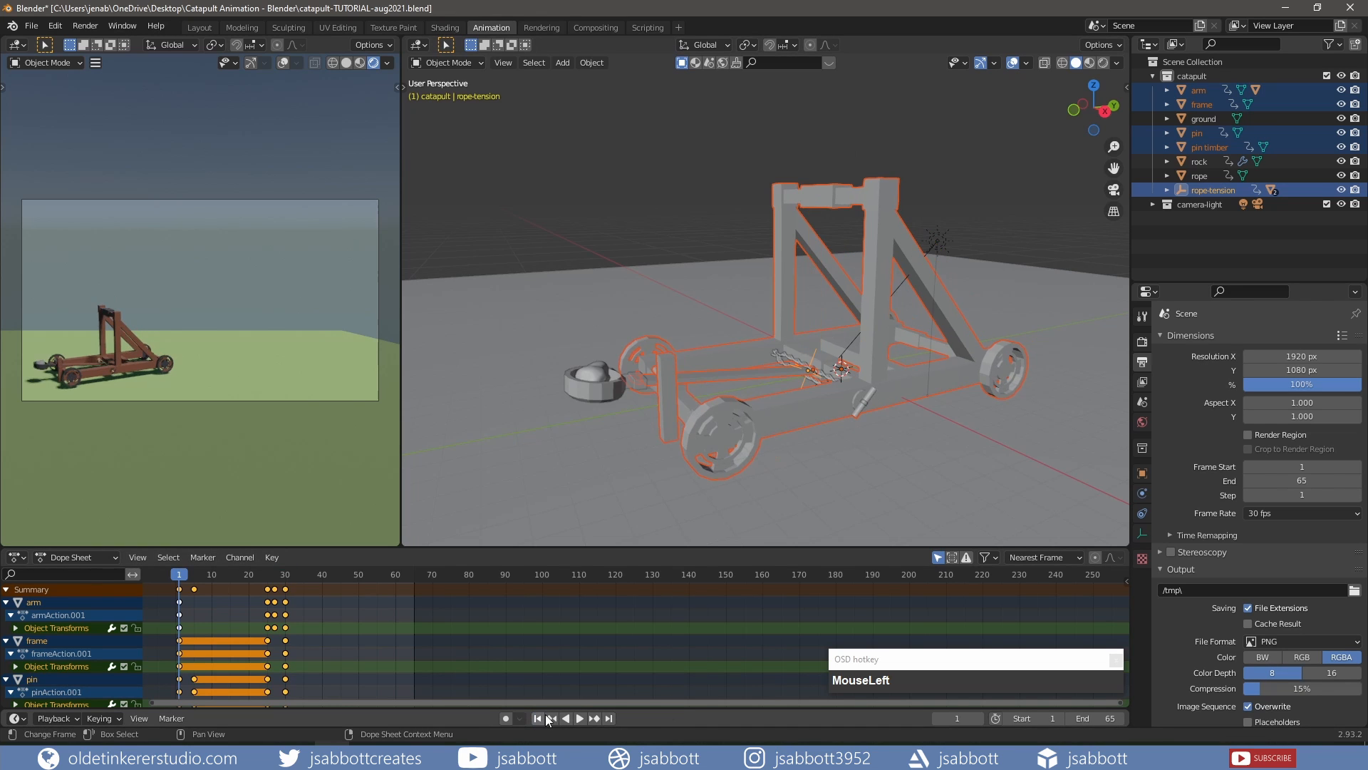
{"action": "left_click", "coordinate": [583, 719]}
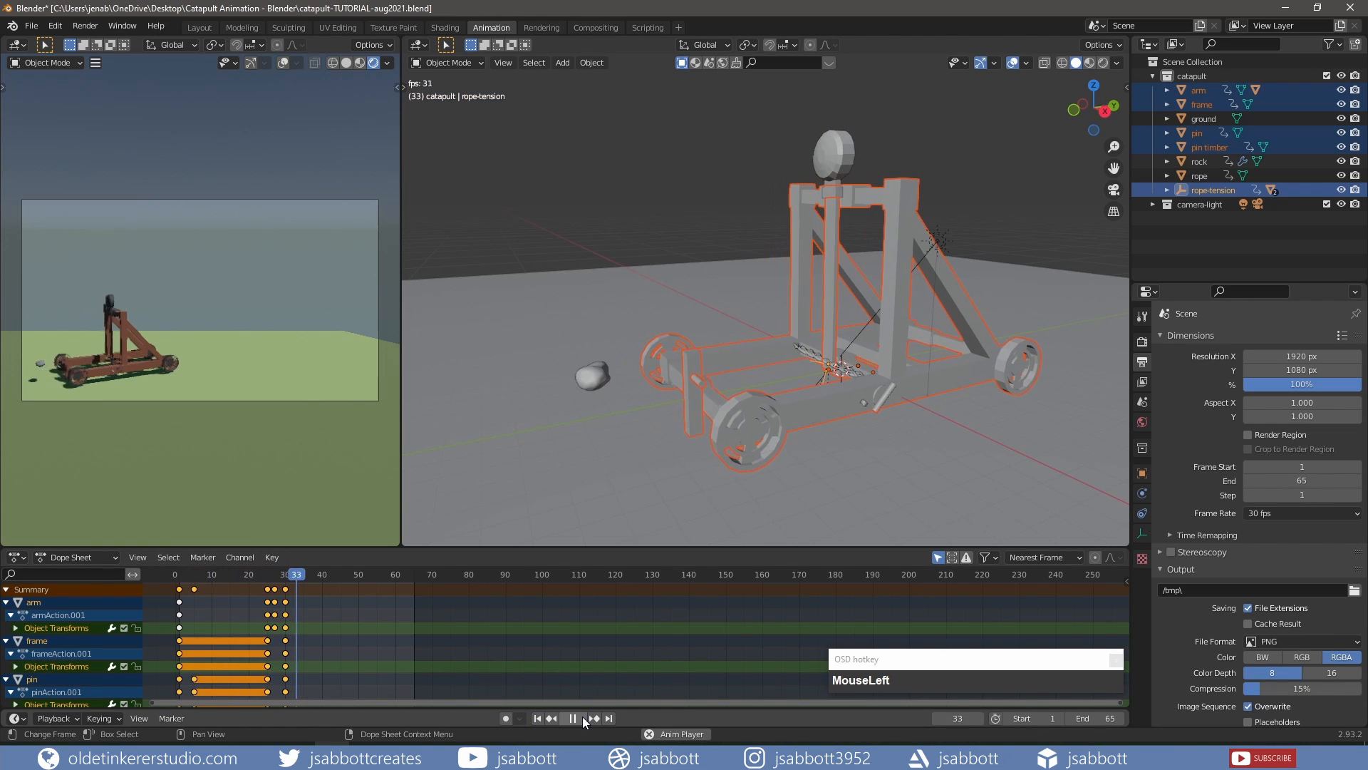
{"action": "left_click", "coordinate": [583, 718]}
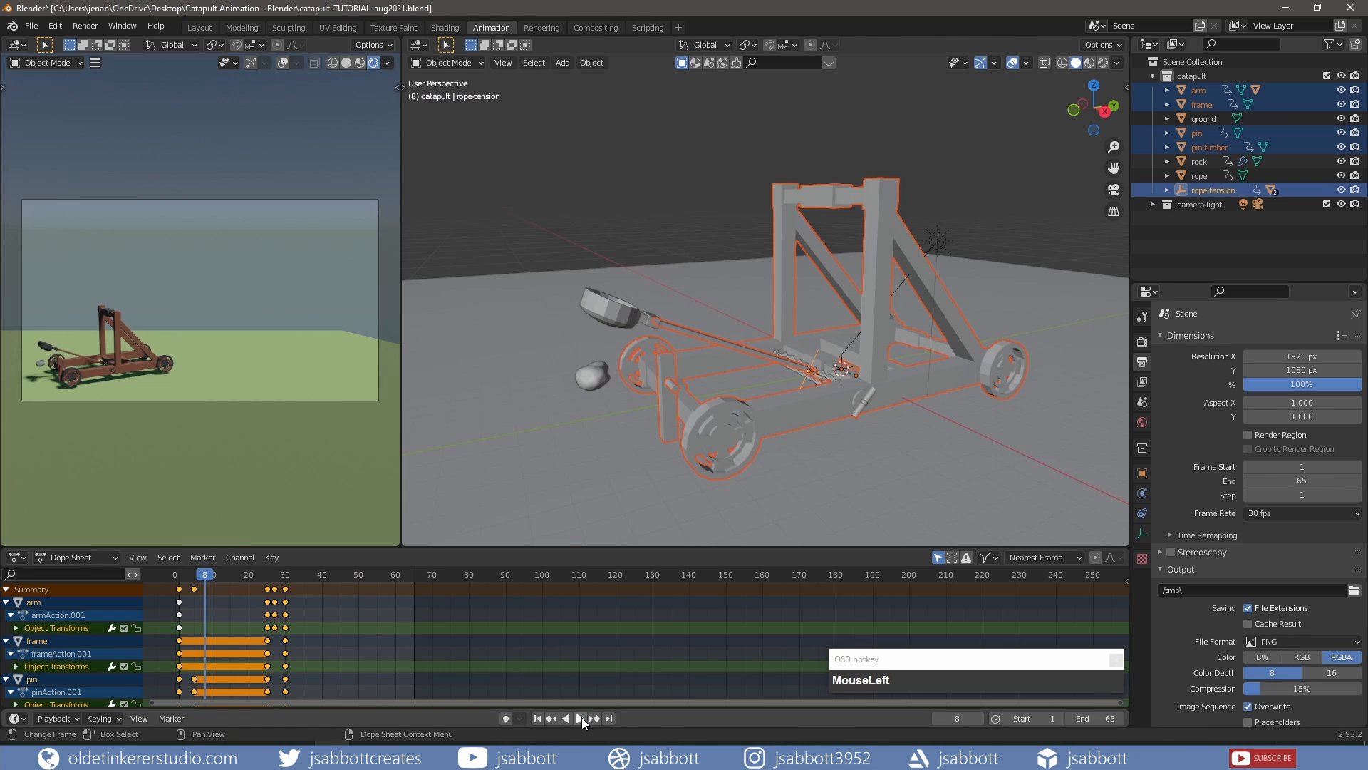
{"action": "left_click", "coordinate": [537, 718]}
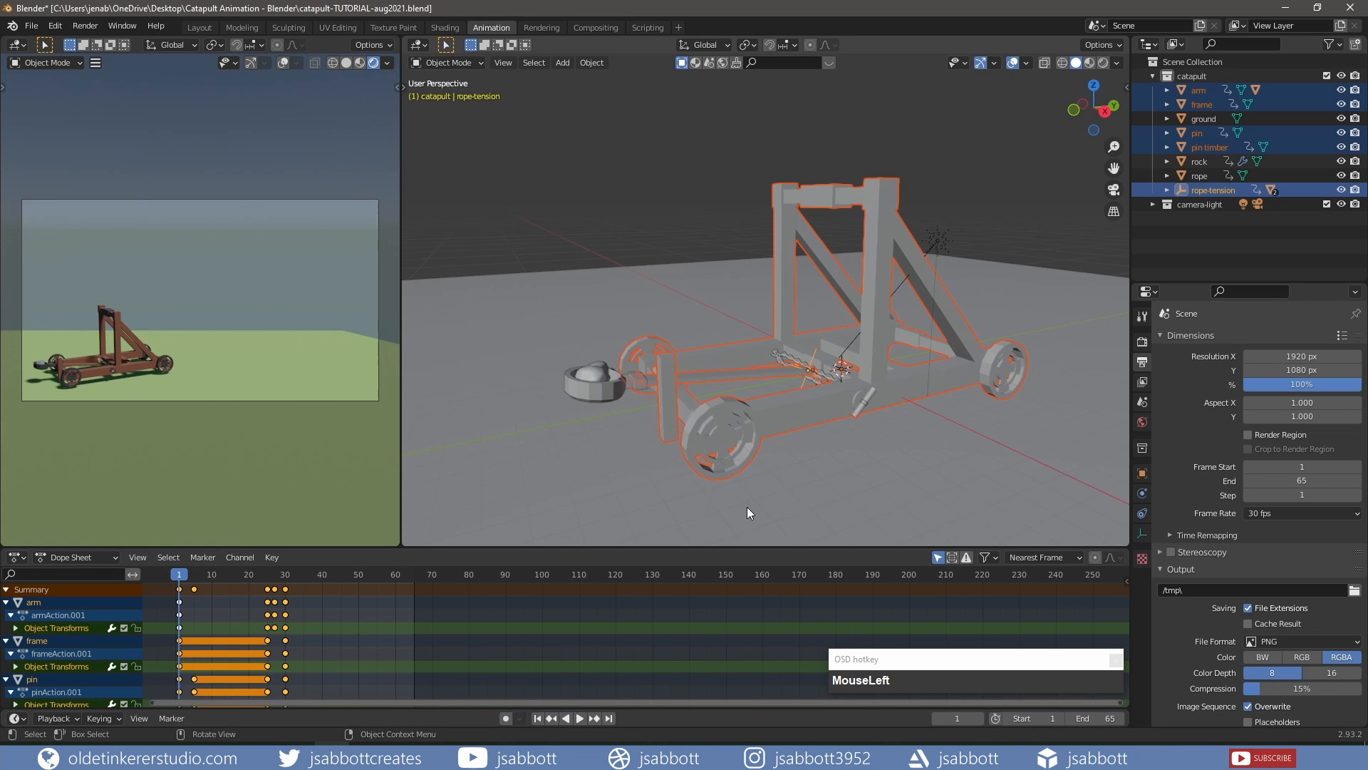
Duplicate the rock in place and hide the copy rock.001
{"action": "left_click", "coordinate": [600, 372]}
{"action": "key", "text": "shift+d"}
{"action": "right_click", "coordinate": [600, 370]}
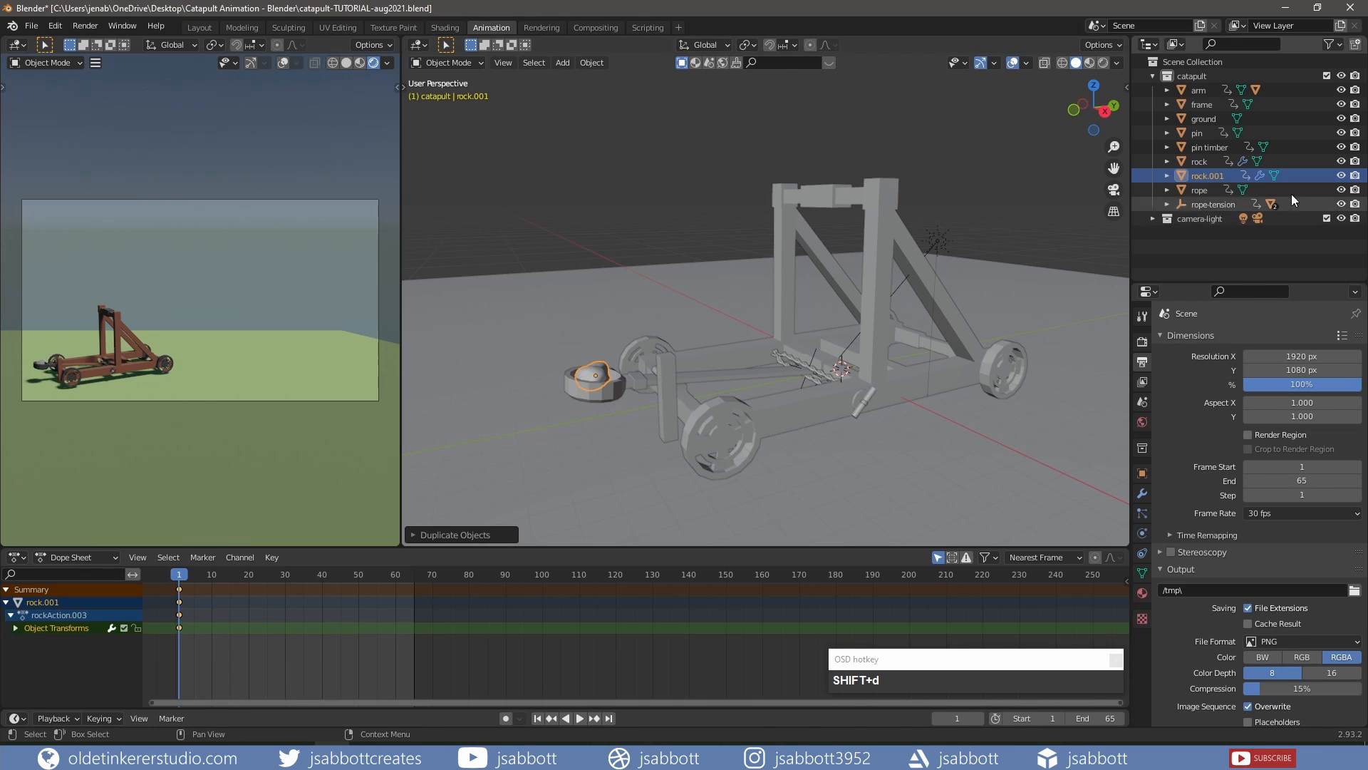
{"action": "left_click", "coordinate": [1341, 175]}
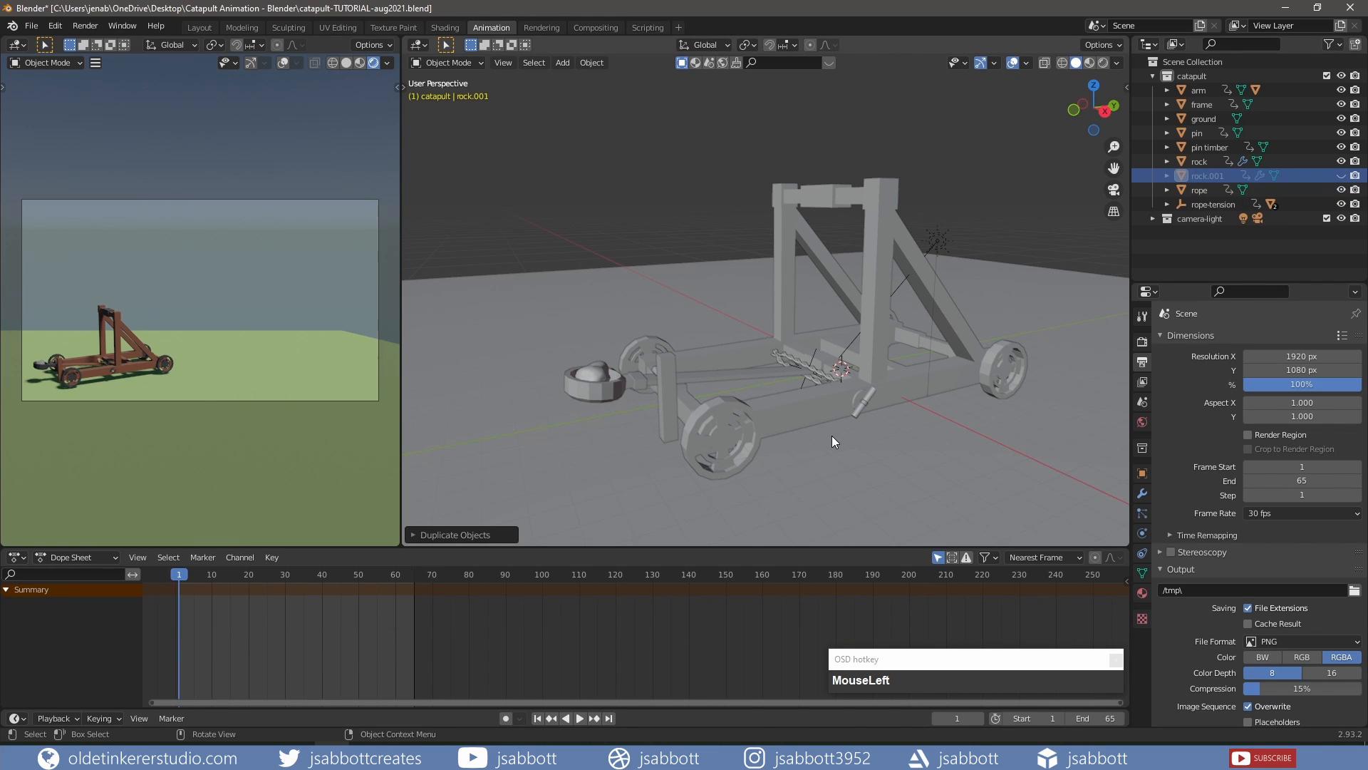
Parent the original rock to the arm-bucket at frame 1
{"action": "left_click", "coordinate": [596, 369]}
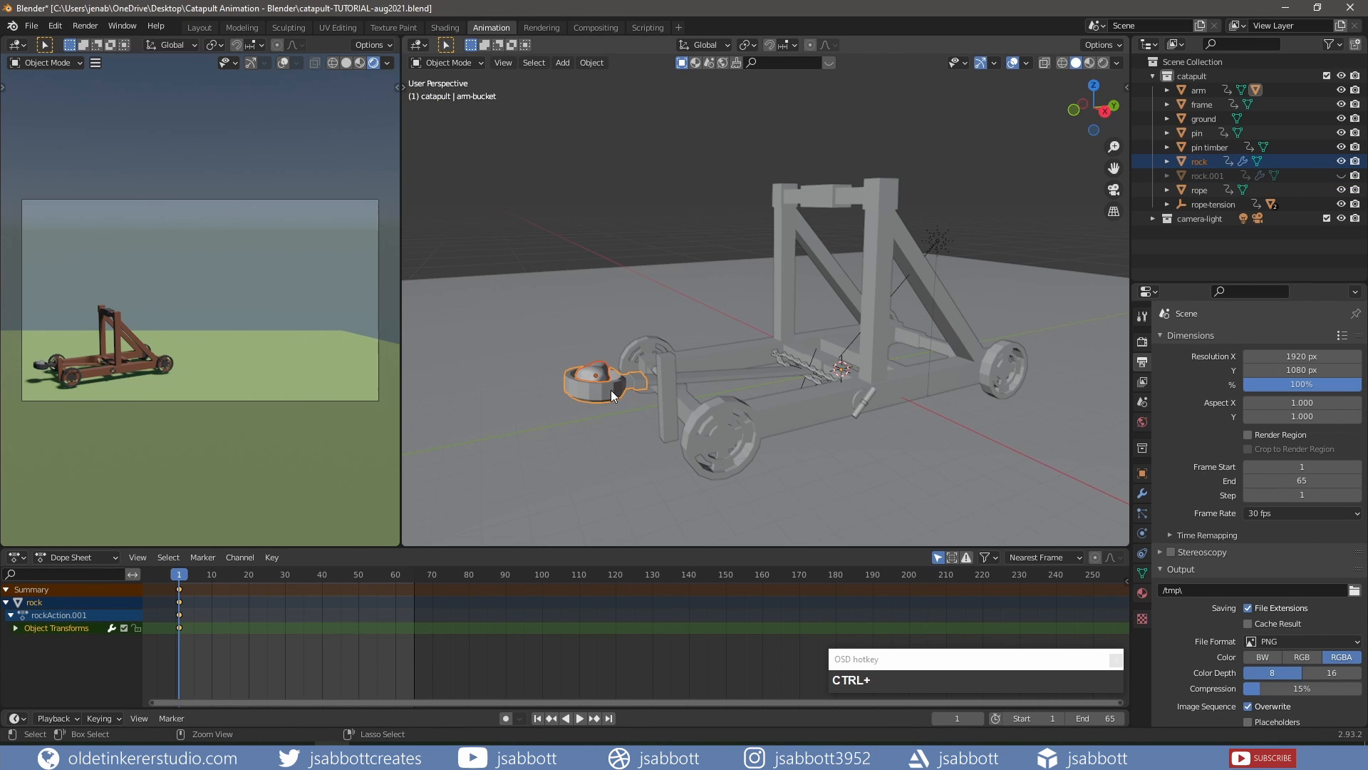
{"action": "key", "text": "ctrl+p"}
{"action": "left_click", "coordinate": [611, 392]}
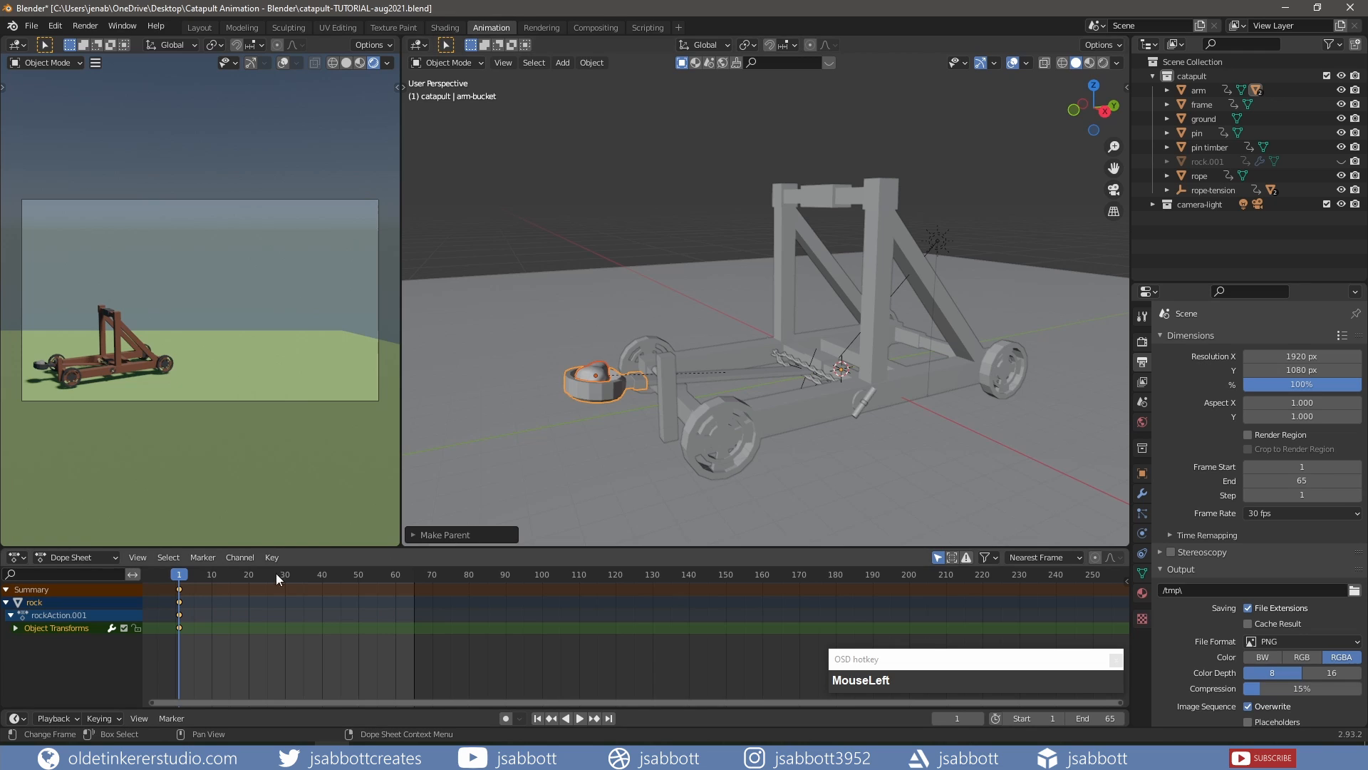
{"action": "mouse_move", "coordinate": [180, 579]}
{"action": "left_mouse_down"}
{"action": "mouse_move", "coordinate": [240, 579]}
{"action": "mouse_move", "coordinate": [178, 579]}
{"action": "left_mouse_up"}
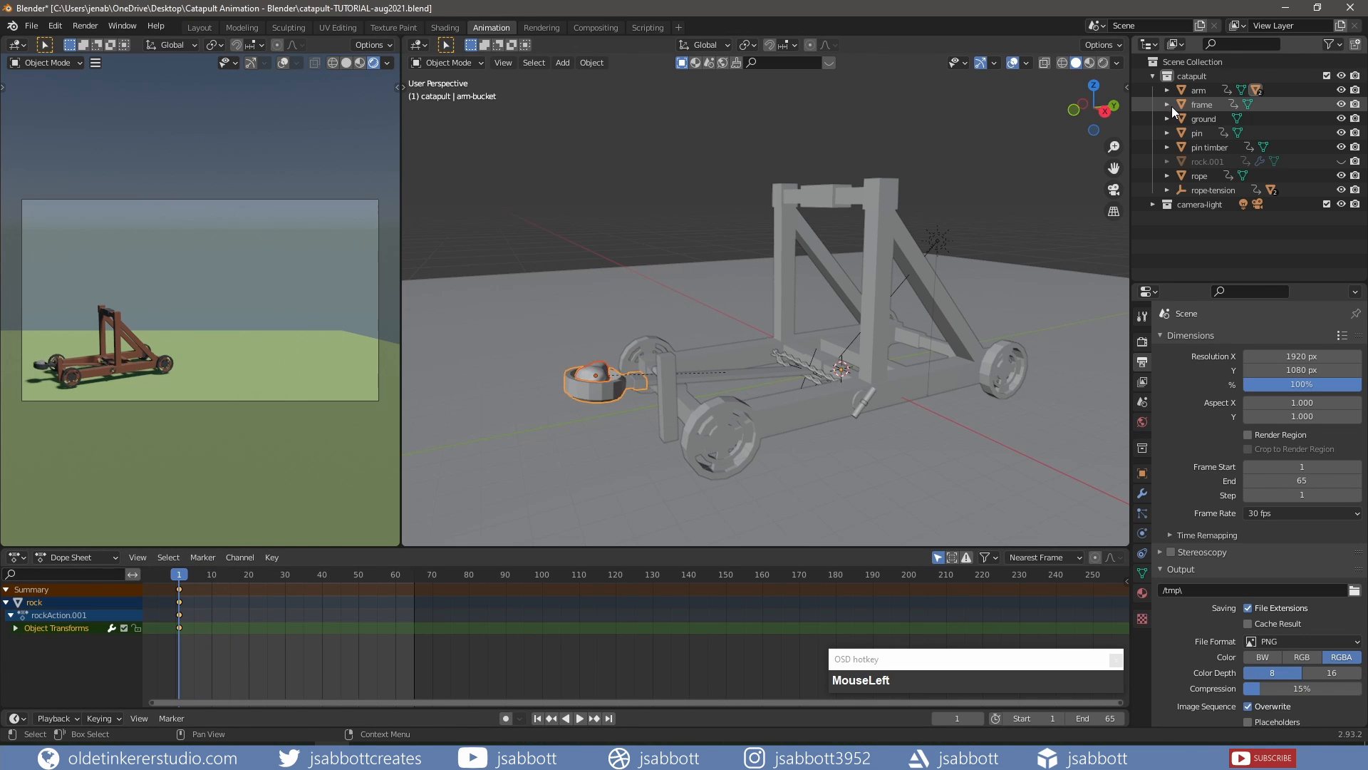
Select the rock nested under the arm-bucket and insert a Scale keyframe at frame 1
{"action": "left_click", "coordinate": [1168, 89]}
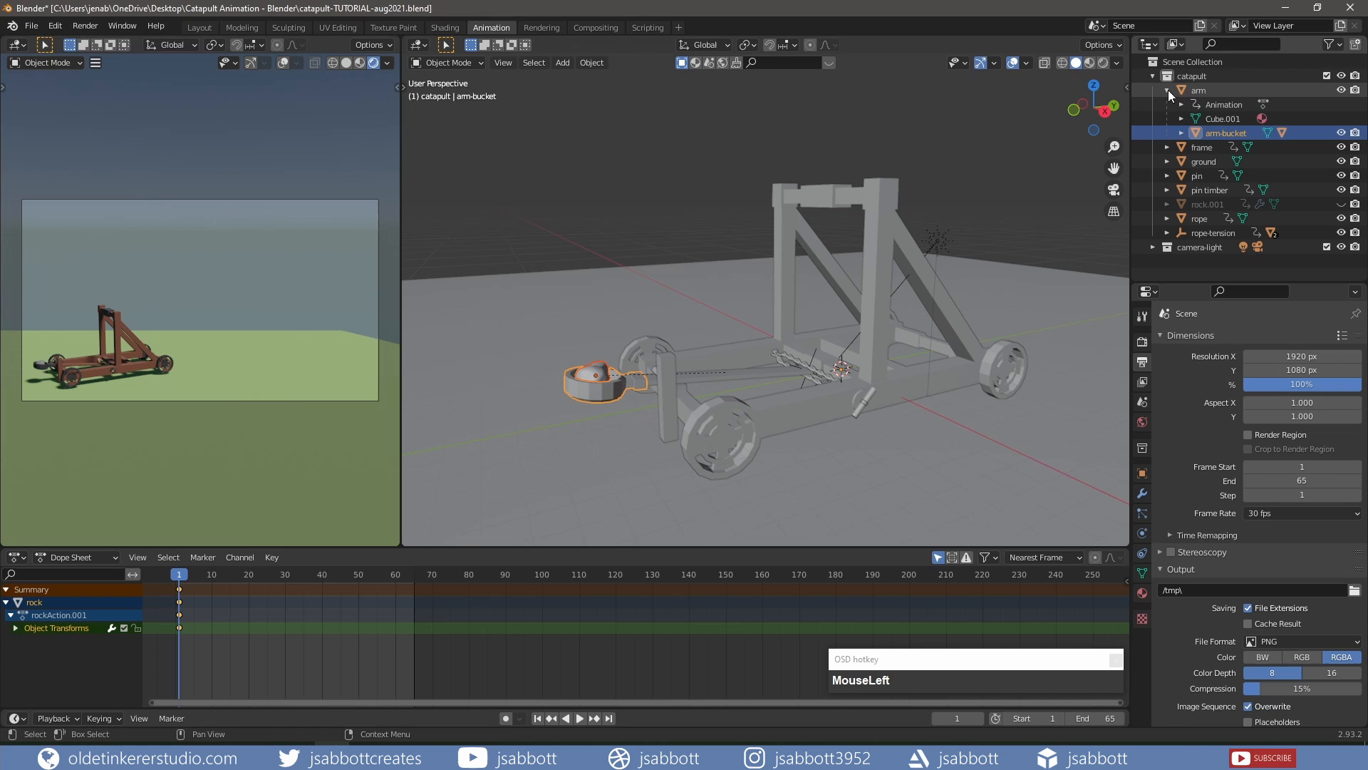
{"action": "left_click", "coordinate": [1183, 131]}
{"action": "left_click", "coordinate": [1227, 159]}
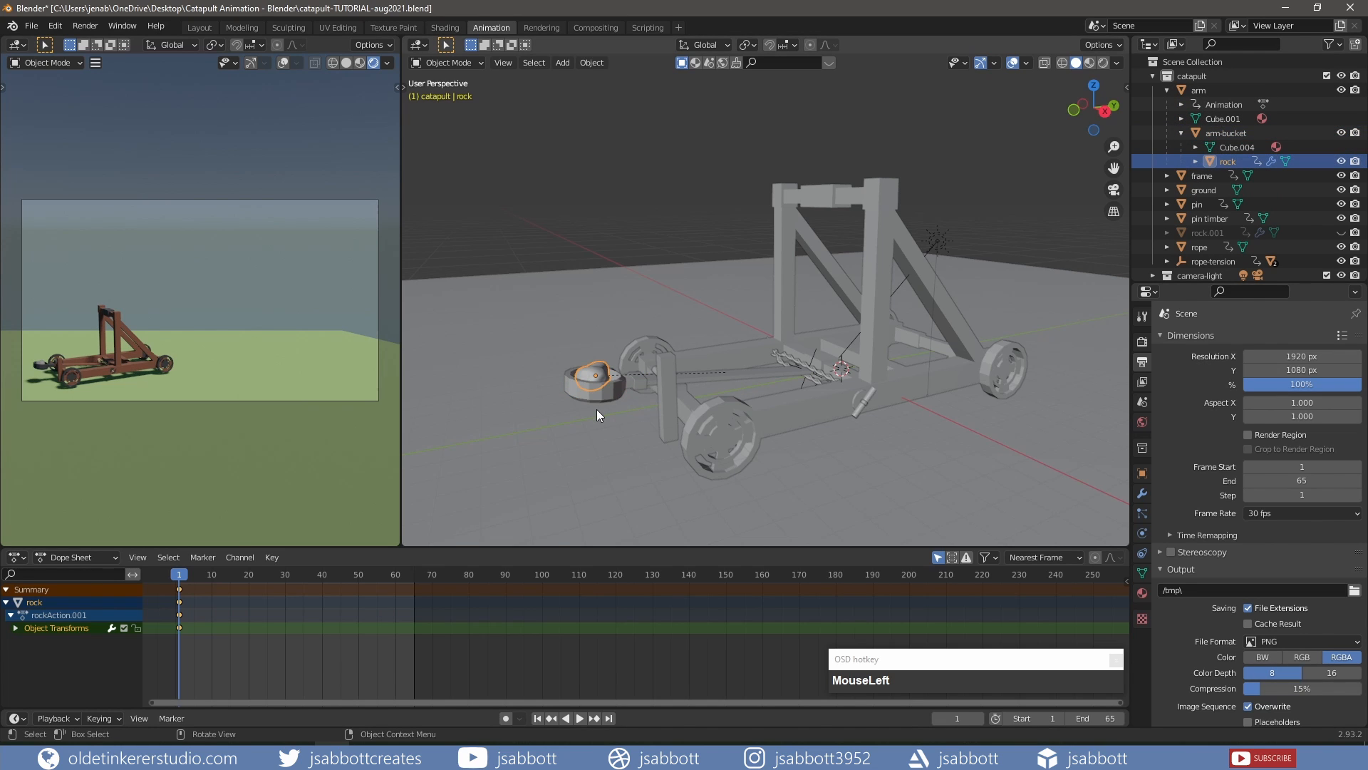
{"action": "key", "text": "i"}
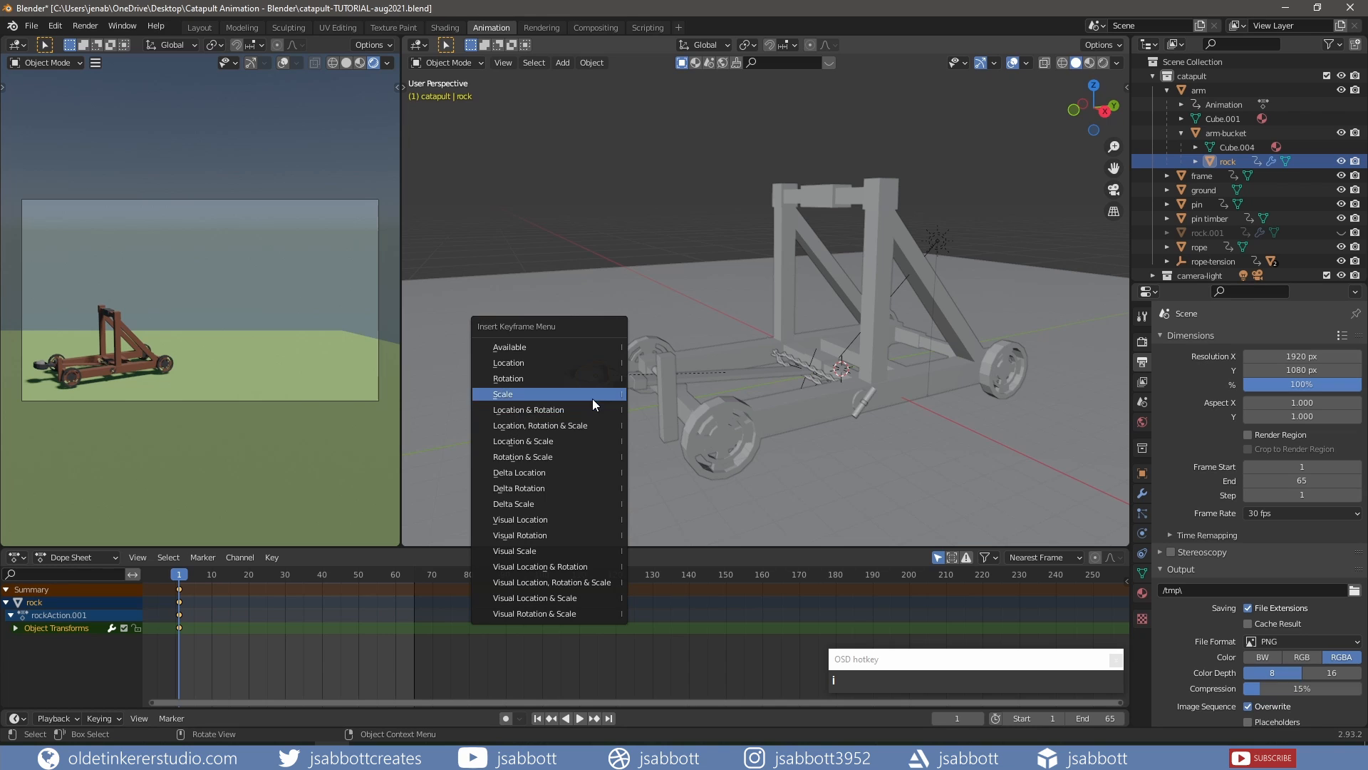
{"action": "left_click", "coordinate": [592, 399]}
At frame 30, insert a Scale keyframe for the parented rock
{"action": "left_click_drag", "start_coordinate": [179, 575], "coordinate": [286, 579]}
{"action": "mouse_move", "coordinate": [888, 284]}
{"action": "middle_mouse_down"}
{"action": "mouse_move", "coordinate": [906, 271]}
{"action": "mouse_move", "coordinate": [880, 276]}
{"action": "middle_mouse_up"}
{"action": "key", "text": "i"}
{"action": "left_click", "coordinate": [821, 287]}
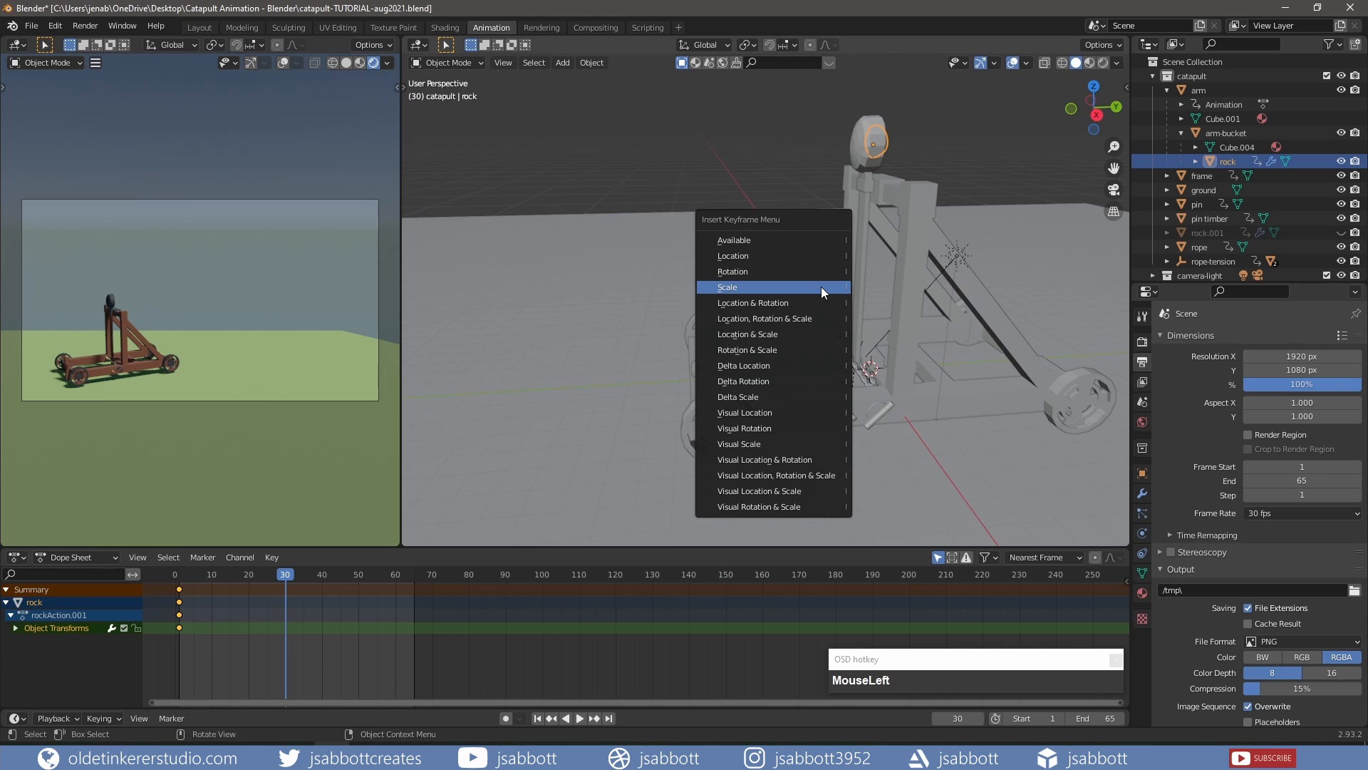
Unhide the duplicate rock.001 and rotate it around global X at frame 30
{"action": "left_click", "coordinate": [1340, 232]}
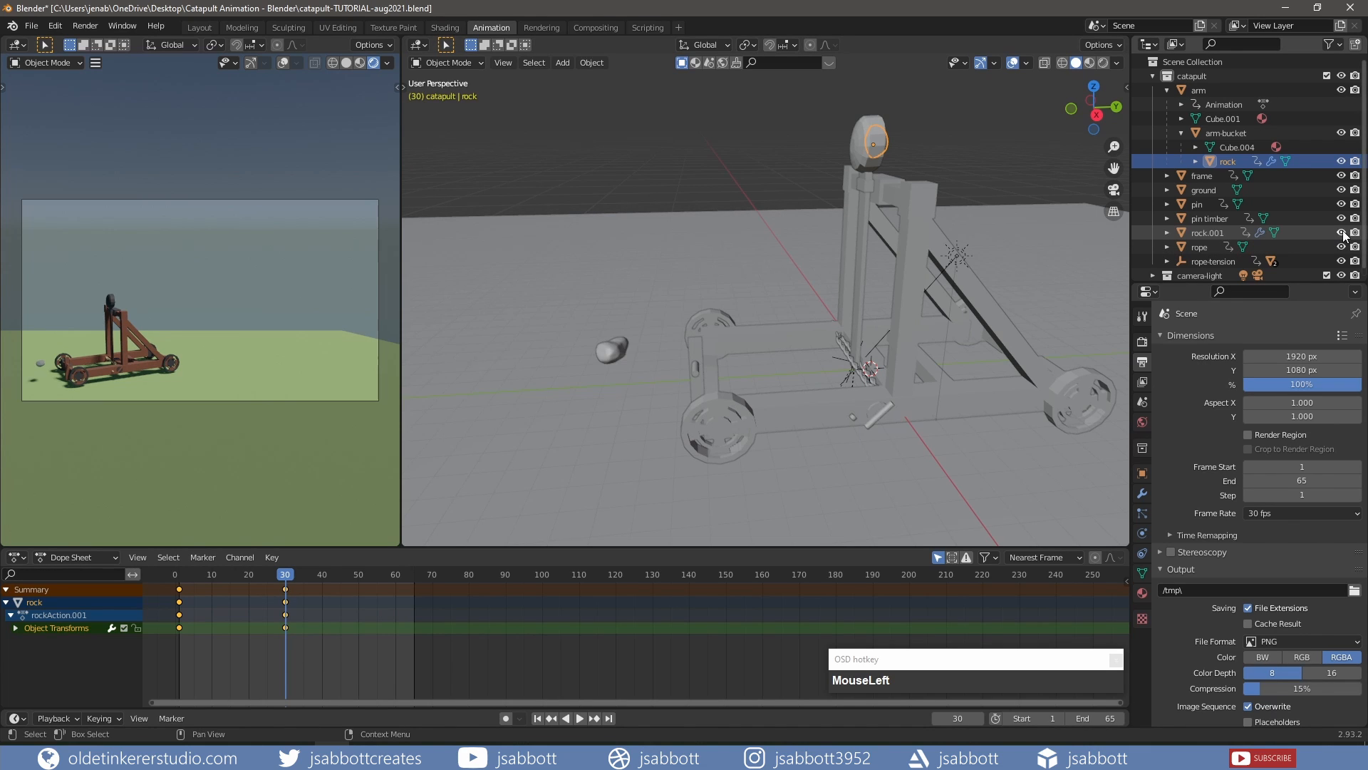
{"action": "left_click", "coordinate": [1207, 233]}
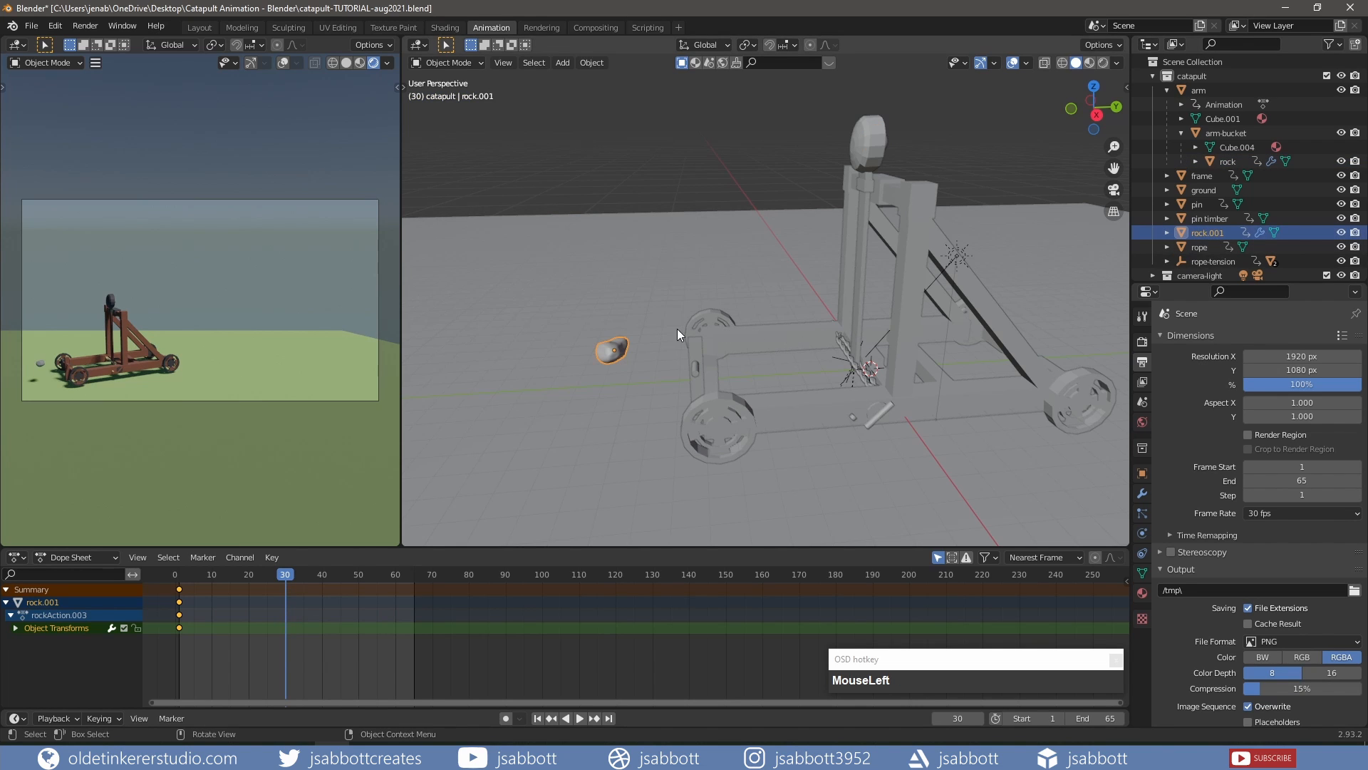
{"action": "middle_click_drag", "start_coordinate": [772, 332], "coordinate": [733, 285]}
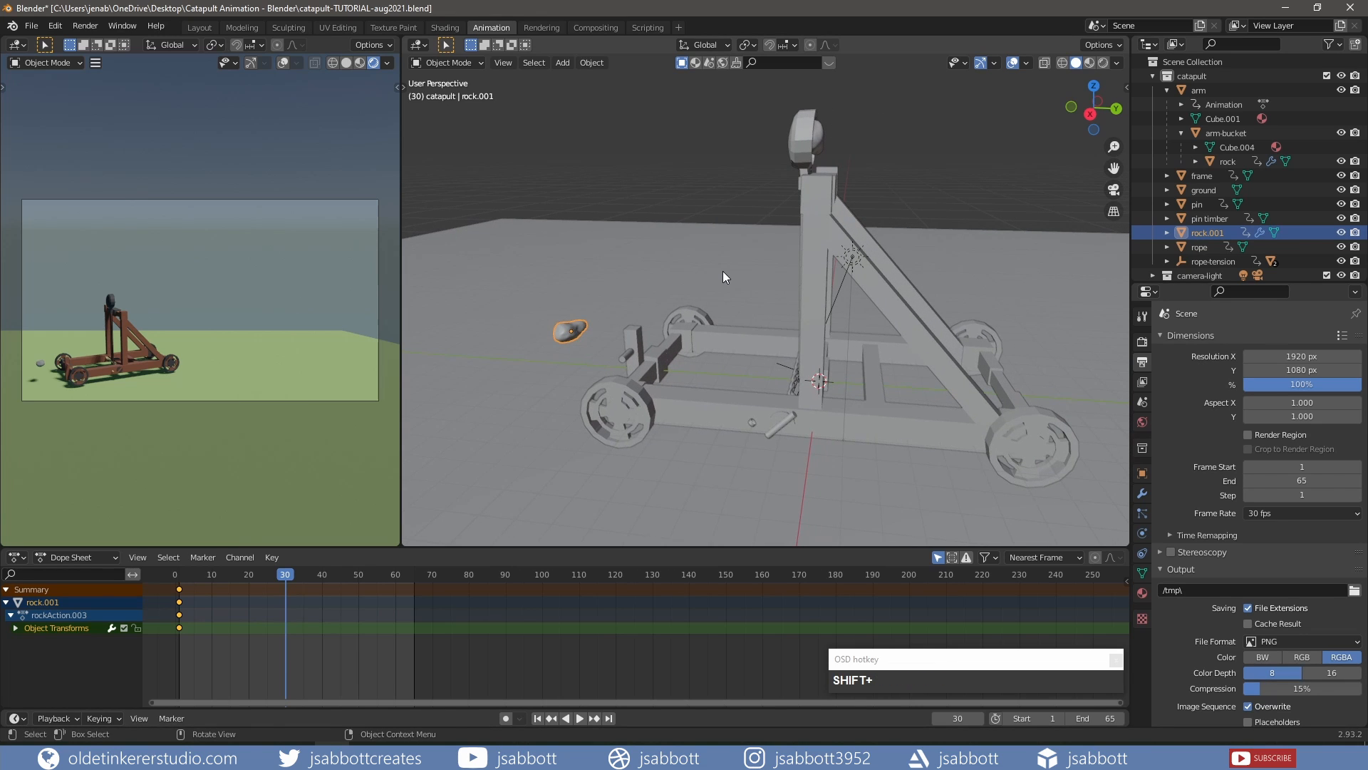
{"action": "key", "text": "r"}
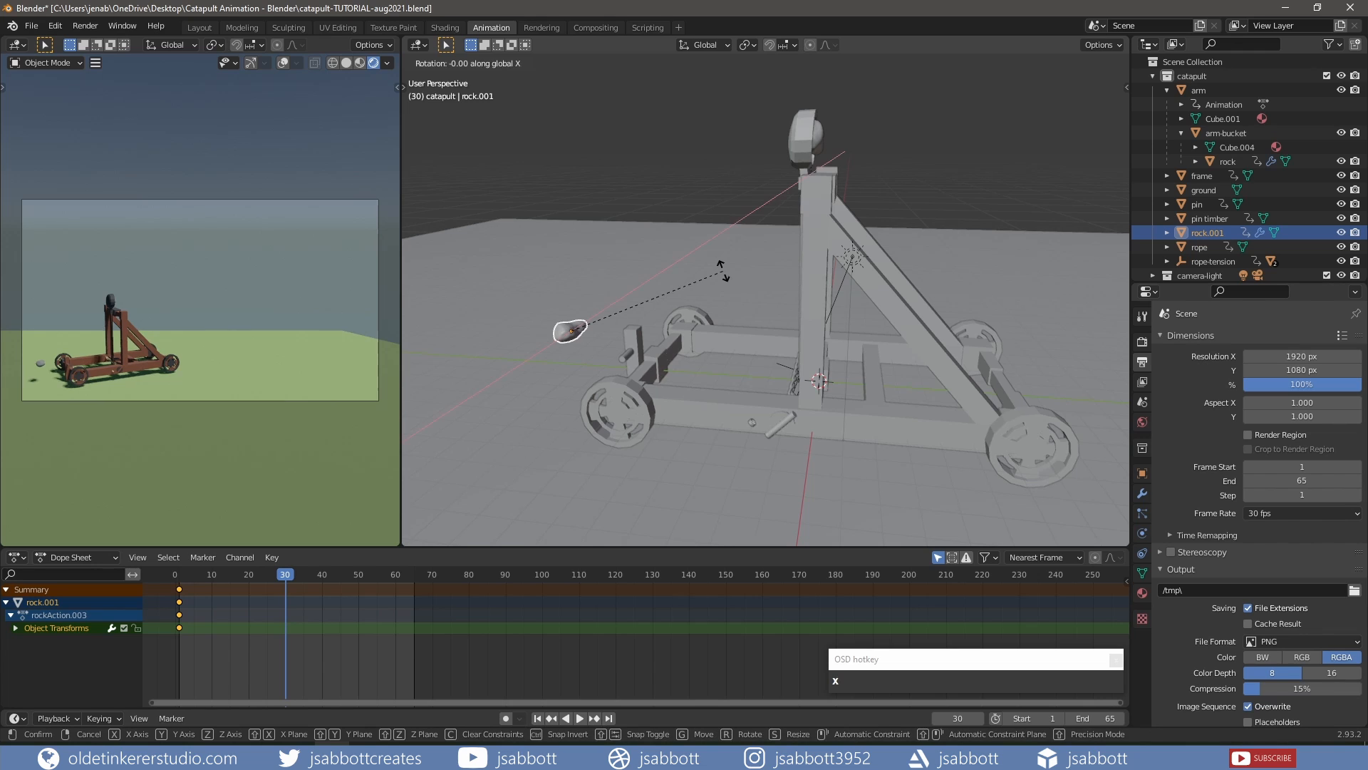
{"action": "key", "text": "KP_0"}
{"action": "left_click", "coordinate": [723, 271]}
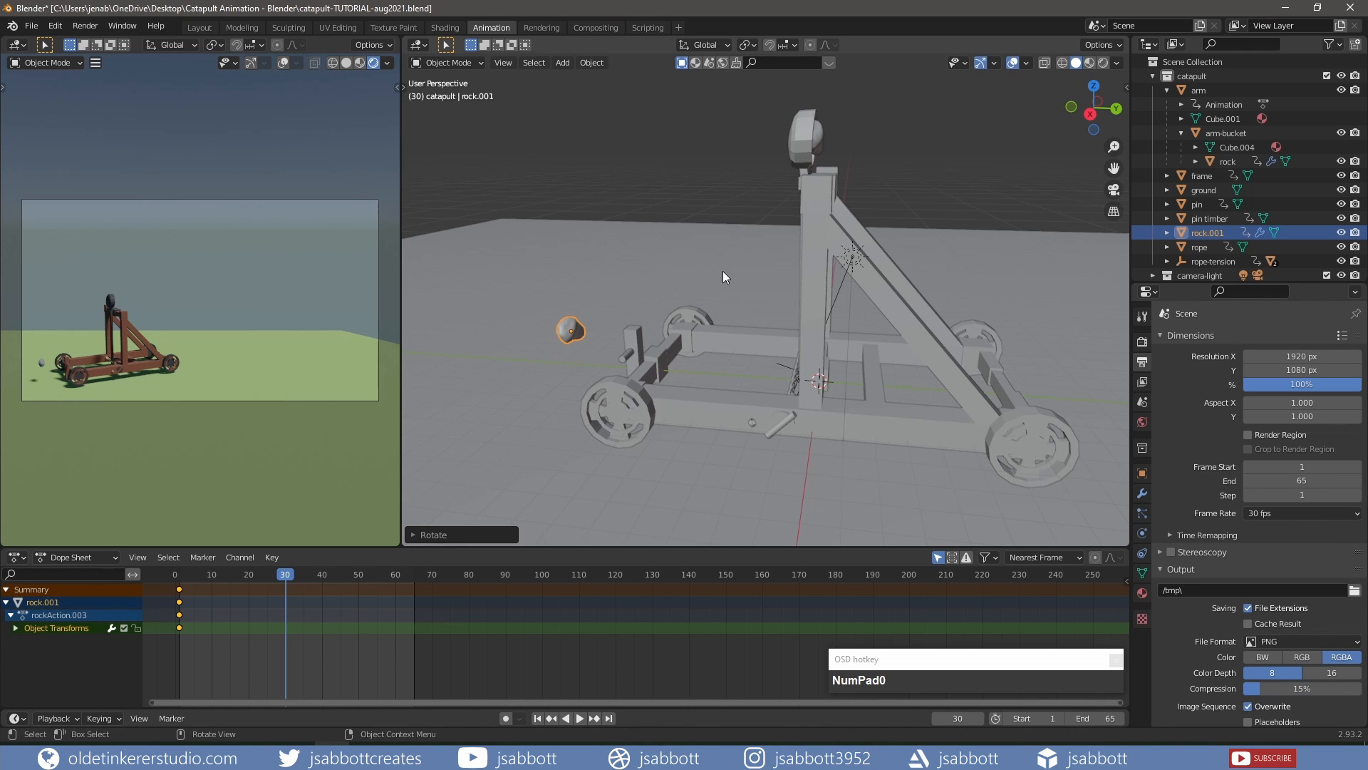
At frame 30, move rock.001 about 10.3 m along global Y and raise it along global Z to the bucket's height
{"action": "key", "text": "g"}
{"action": "key", "text": "y"}
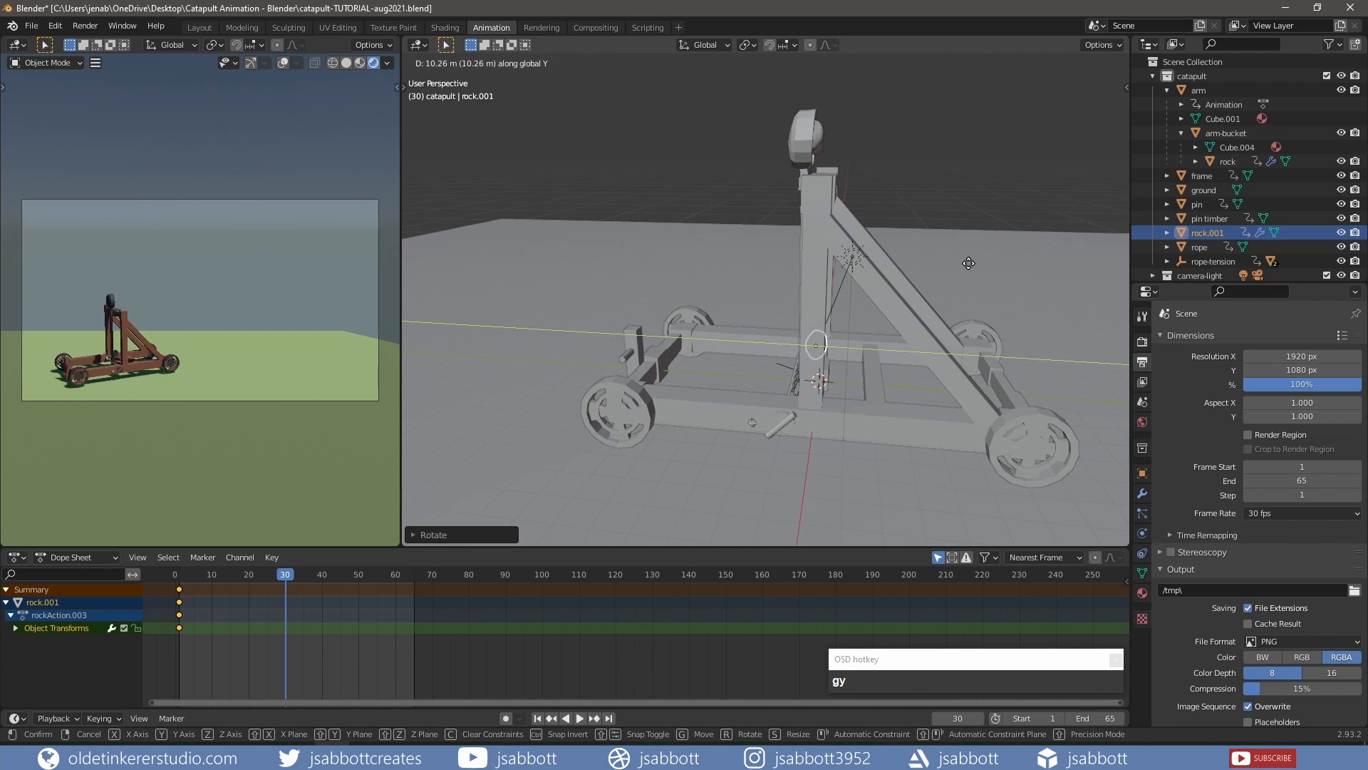
{"action": "left_click", "coordinate": [968, 263]}
{"action": "key", "text": "g"}
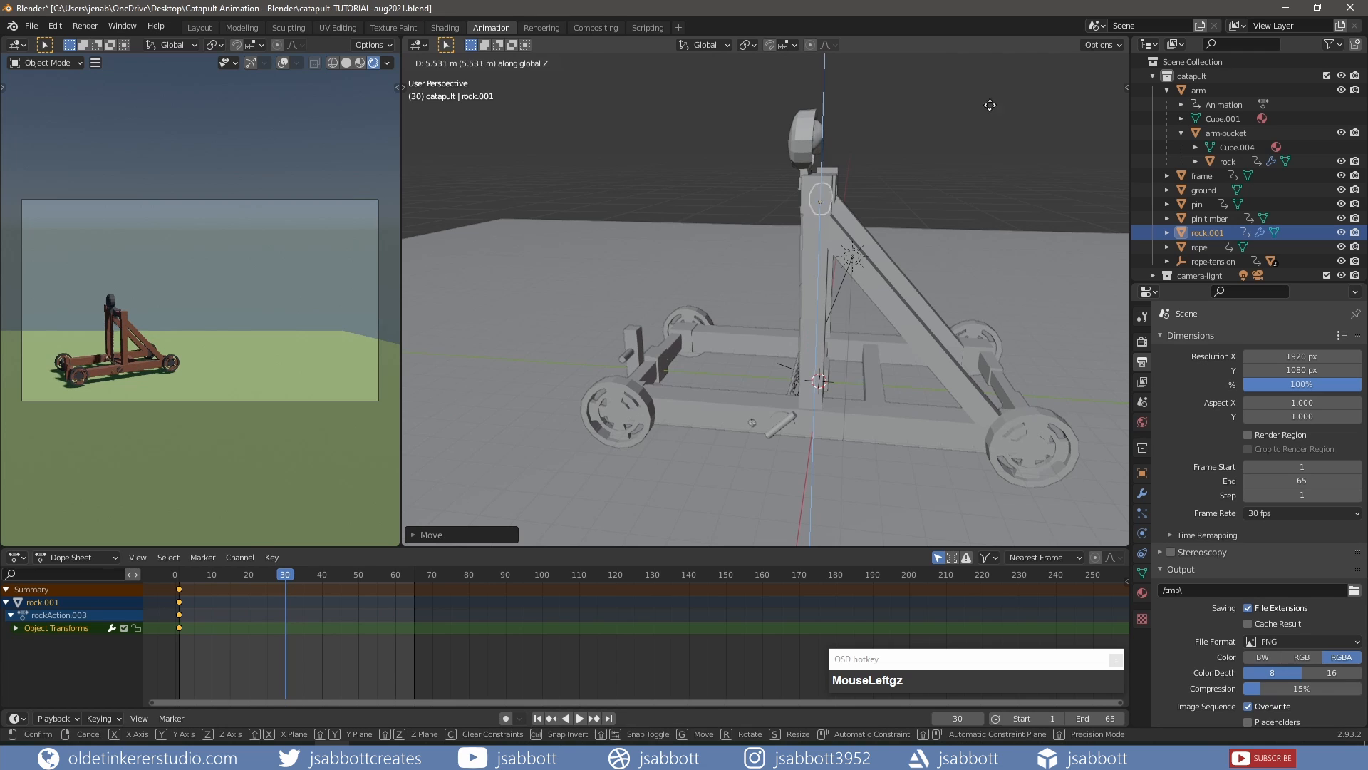
{"action": "left_click", "coordinate": [990, 65]}
In the right orthographic view, align rock.001 with the bucket's rock by shifting it up along Z and about -0.37 m along Y
{"action": "scroll", "coordinate": [915, 199], "scroll_direction": "up", "scroll_amount": 2}
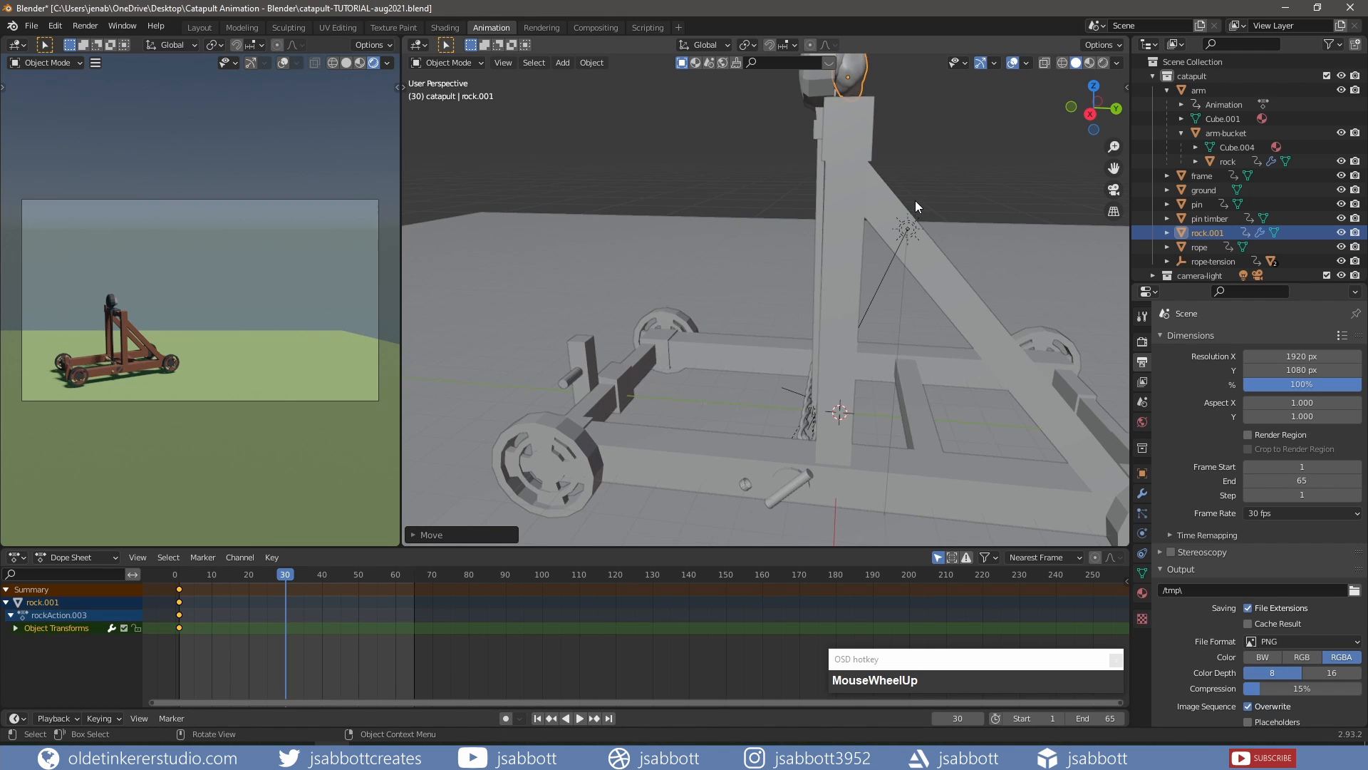
{"action": "key", "text": "KP_3"}
{"action": "scroll", "coordinate": [925, 189], "scroll_direction": "up", "scroll_amount": 3}
{"action": "middle_click_drag", "start_coordinate": [926, 188], "coordinate": [750, 331], "text": "shift"}
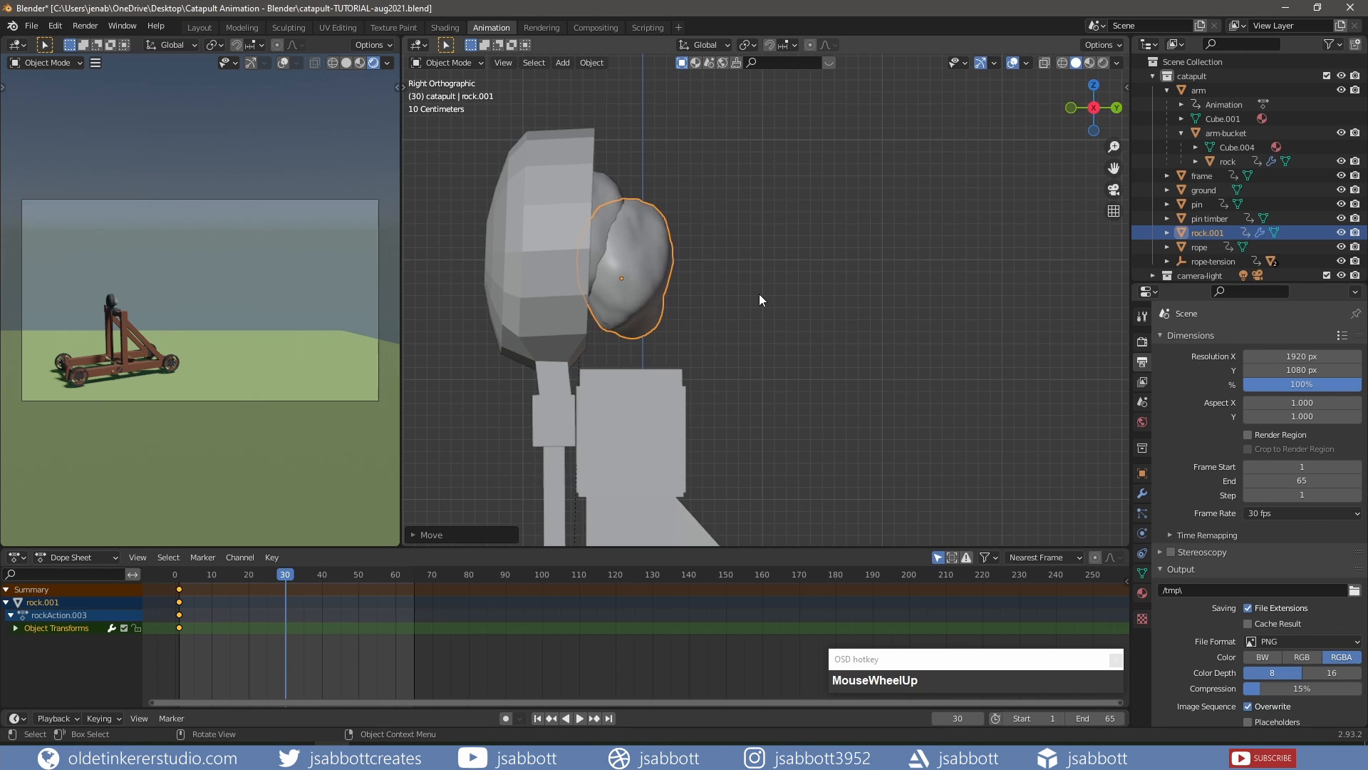
{"action": "key", "text": "g"}
{"action": "key", "text": "z"}
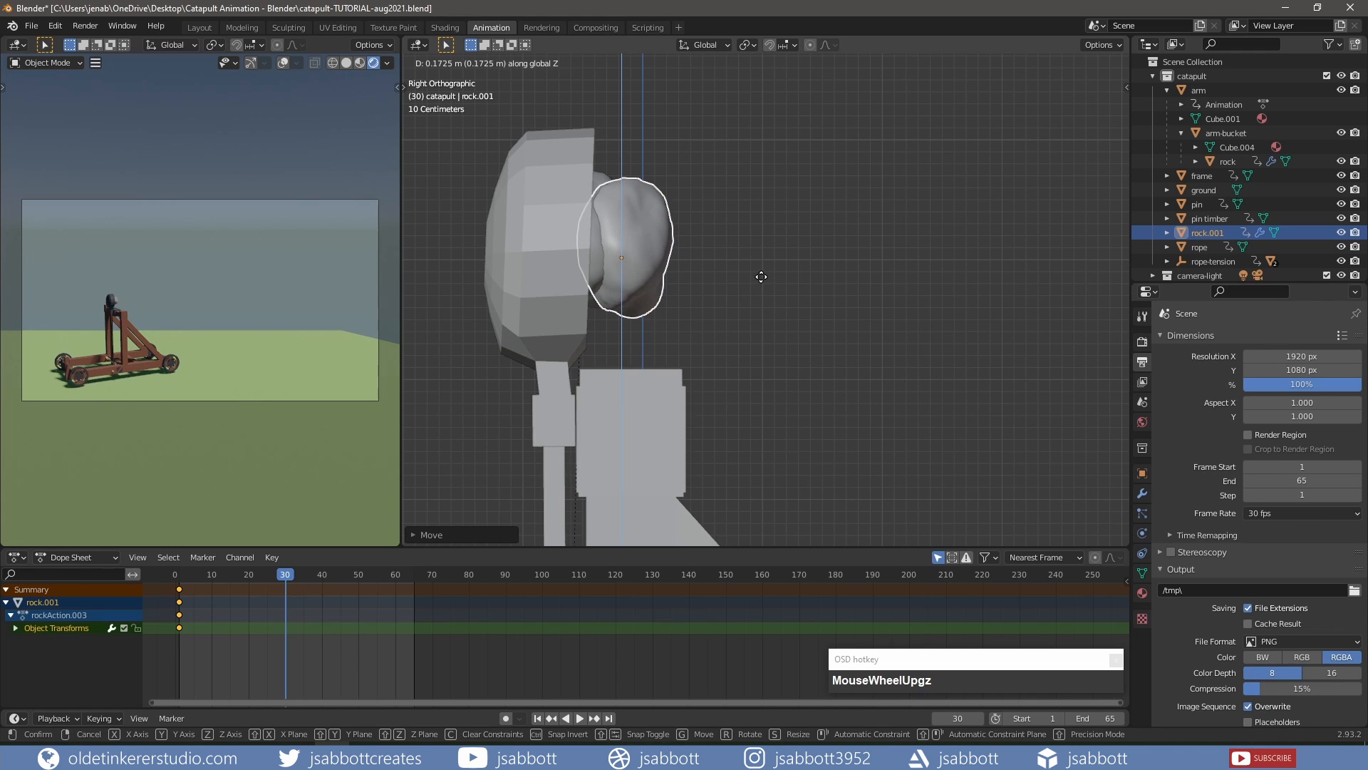
{"action": "left_click", "coordinate": [763, 273]}
{"action": "key", "text": "g"}
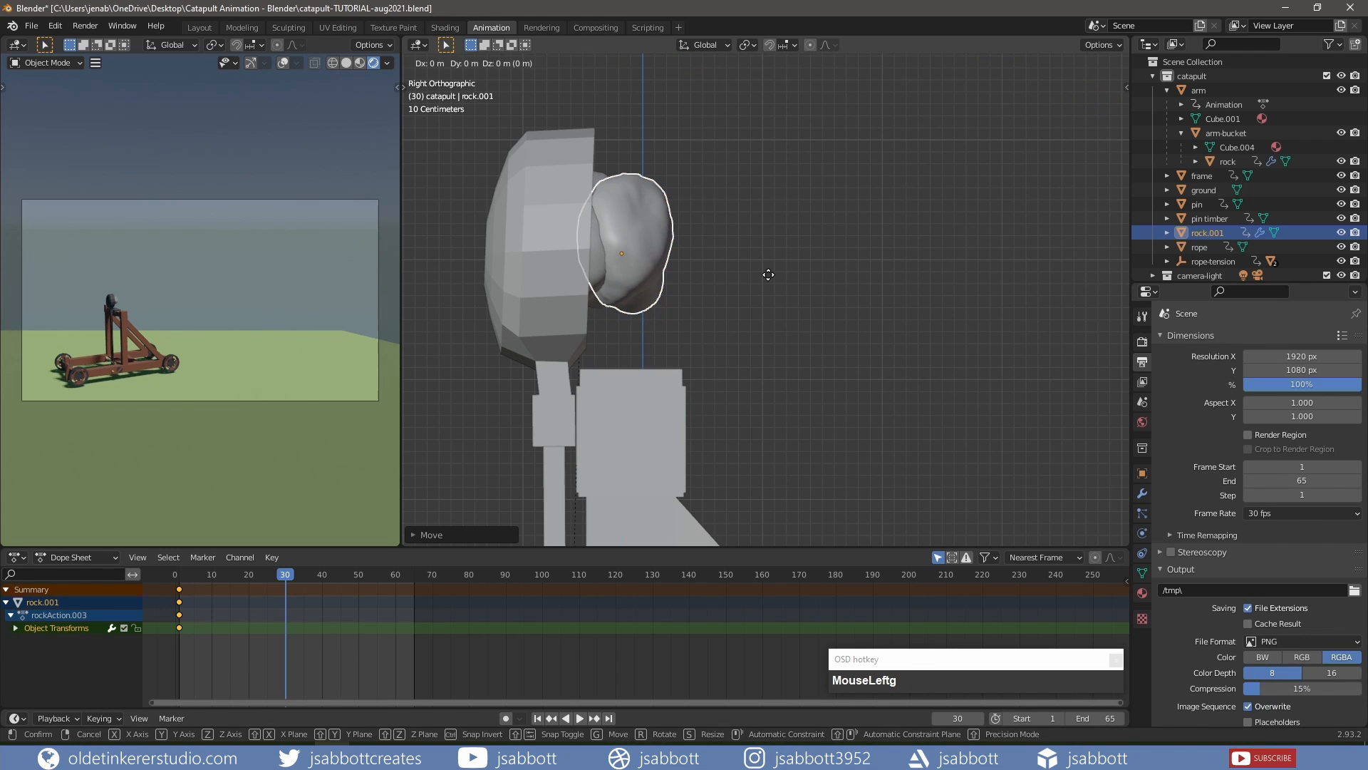
{"action": "key", "text": "y"}
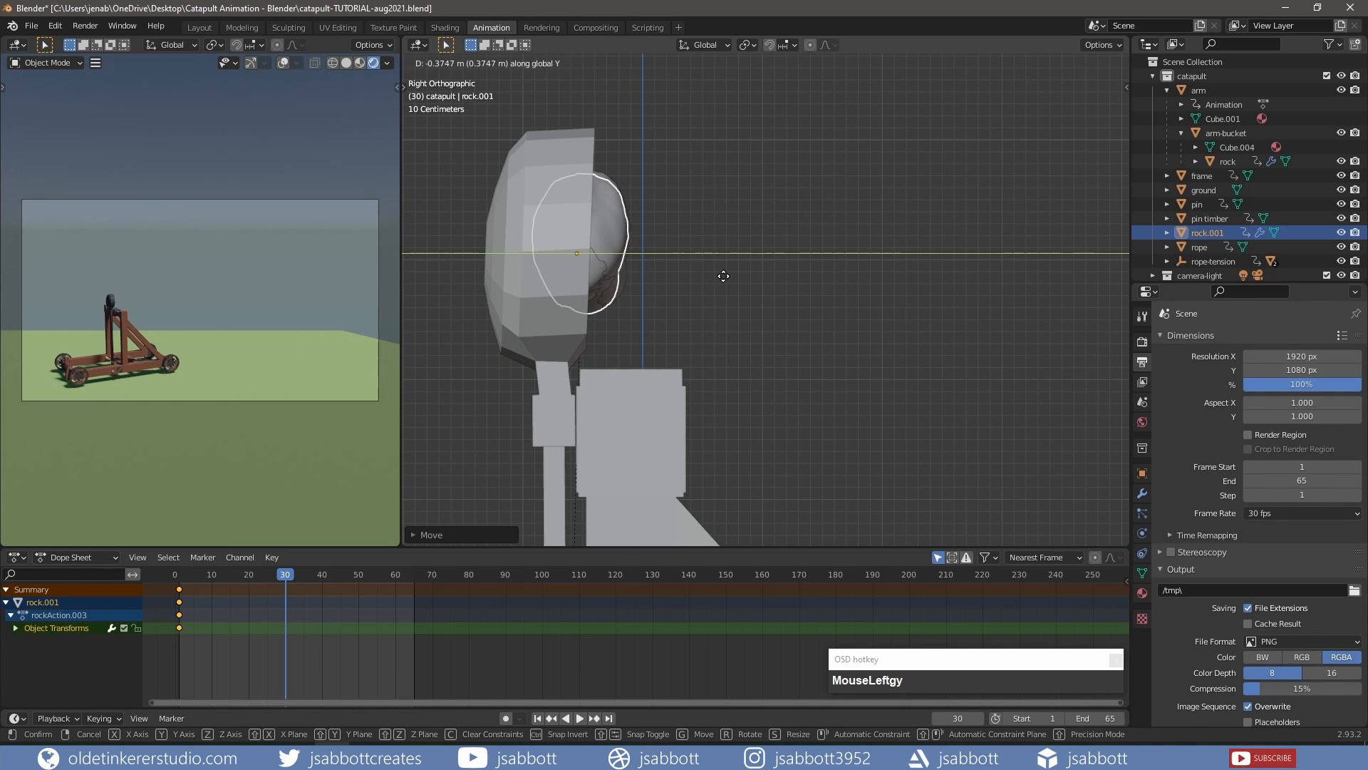
{"action": "left_click", "coordinate": [723, 276]}
Insert a Location, Rotation & Scale keyframe for rock.001 at frame 30
{"action": "scroll", "coordinate": [801, 310], "scroll_direction": "down", "scroll_amount": 3}
{"action": "mouse_move", "coordinate": [801, 310]}
{"action": "middle_mouse_down"}
{"action": "mouse_move", "coordinate": [857, 305]}
{"action": "mouse_move", "coordinate": [656, 324]}
{"action": "mouse_move", "coordinate": [798, 327]}
{"action": "middle_mouse_up"}
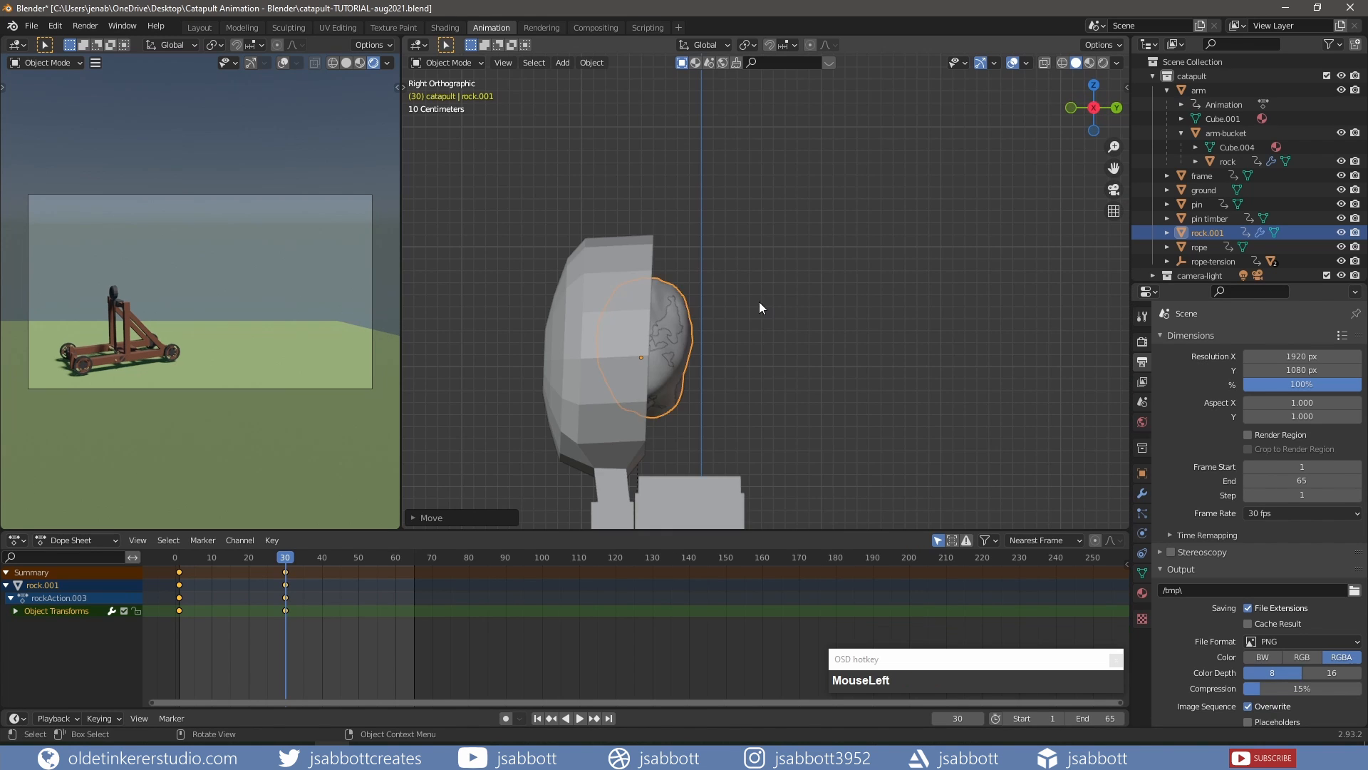
{"action": "key", "text": "i"}
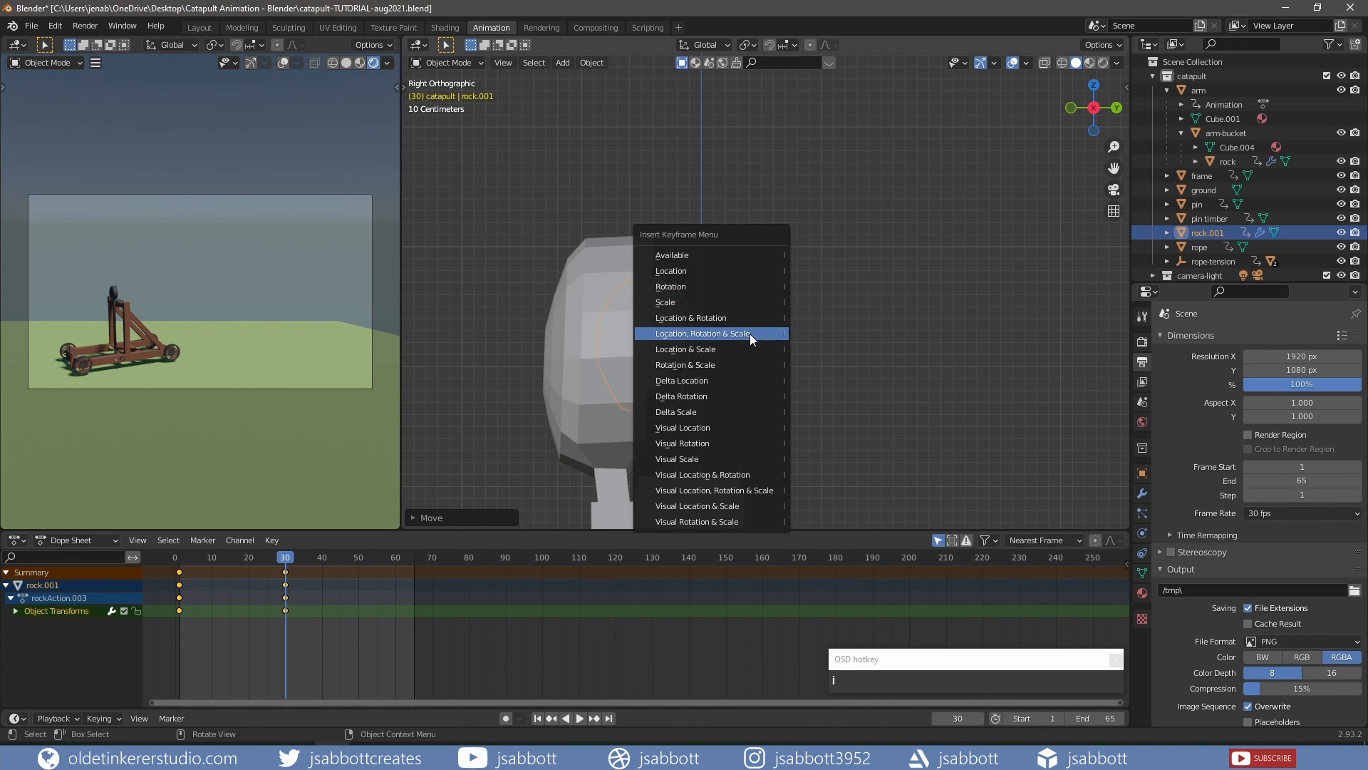
{"action": "left_click", "coordinate": [750, 335]}
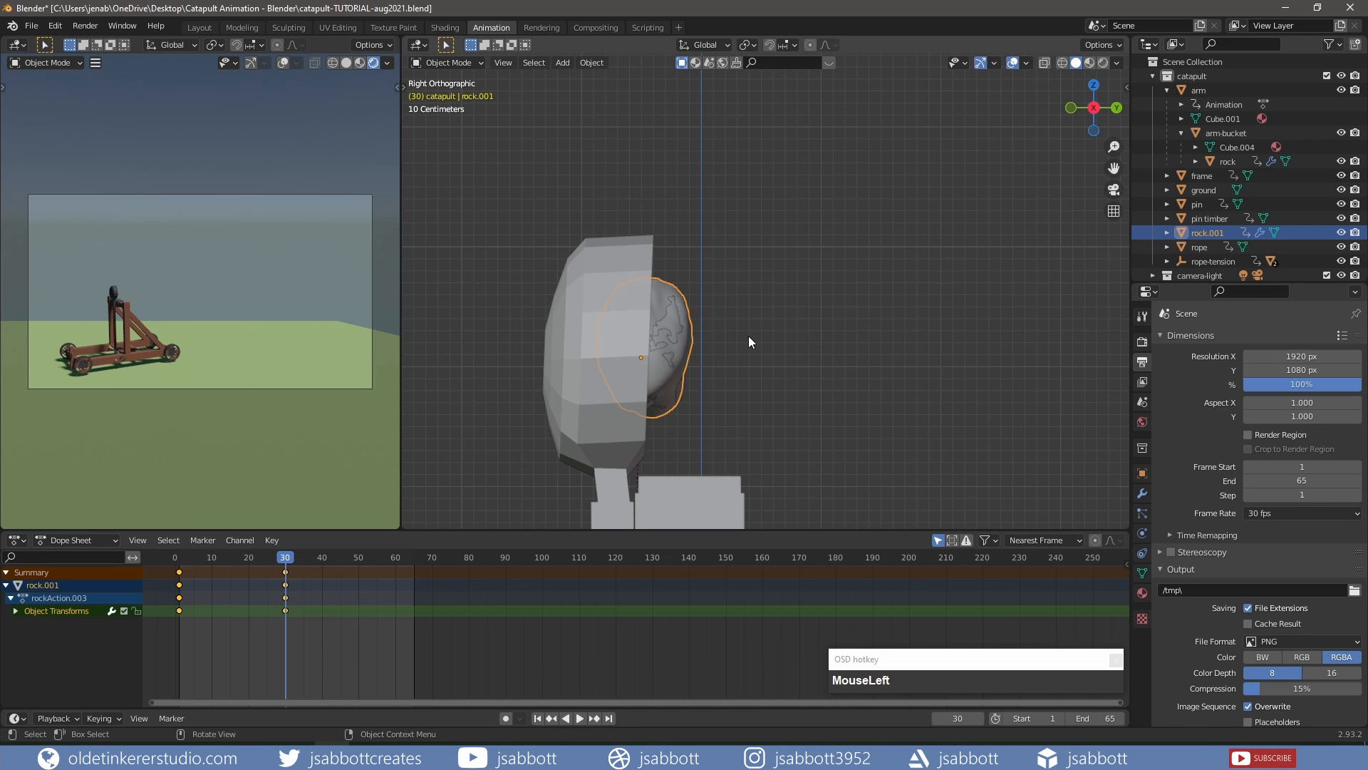
At frame 29, scale rock.001 to 0 and insert a Scale keyframe
{"action": "scroll", "coordinate": [748, 336], "scroll_direction": "down", "scroll_amount": 5}
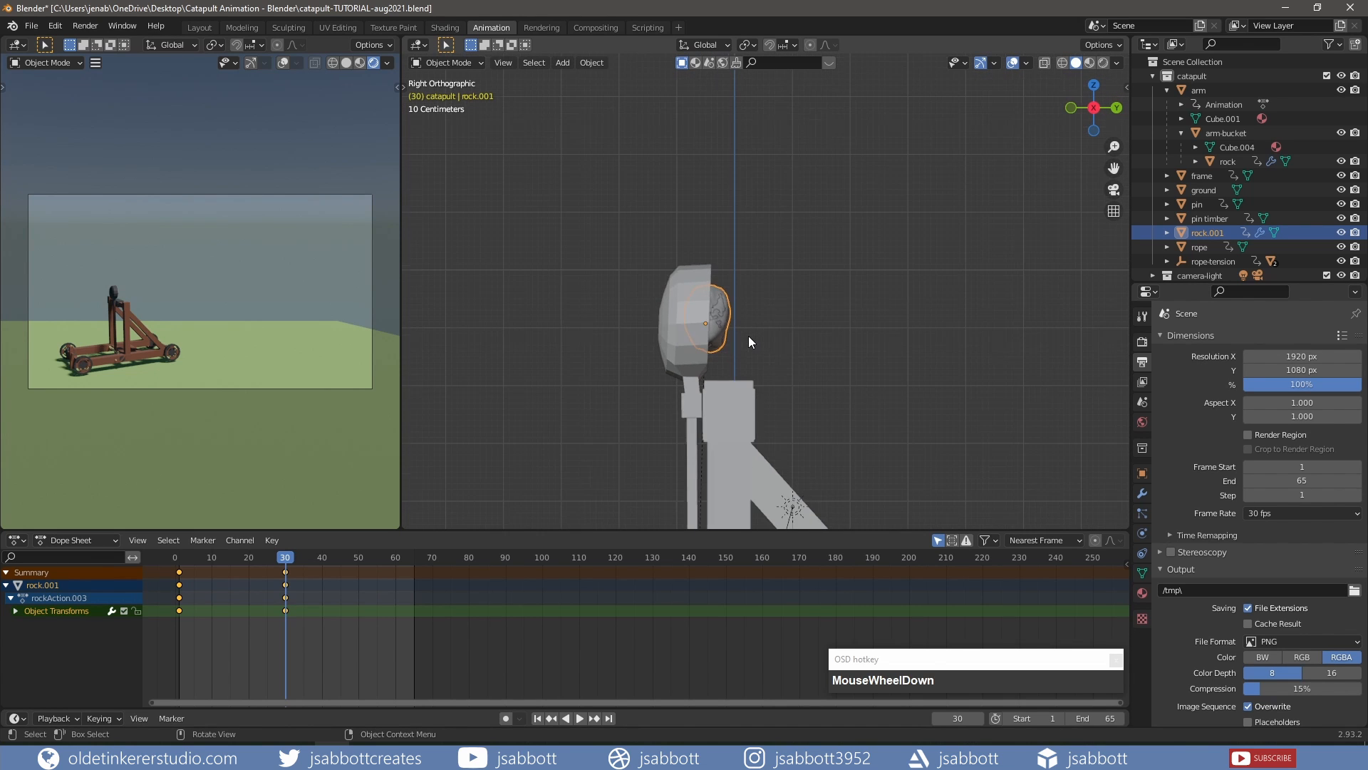
{"action": "middle_click_drag", "start_coordinate": [781, 360], "coordinate": [893, 238], "text": "shift"}
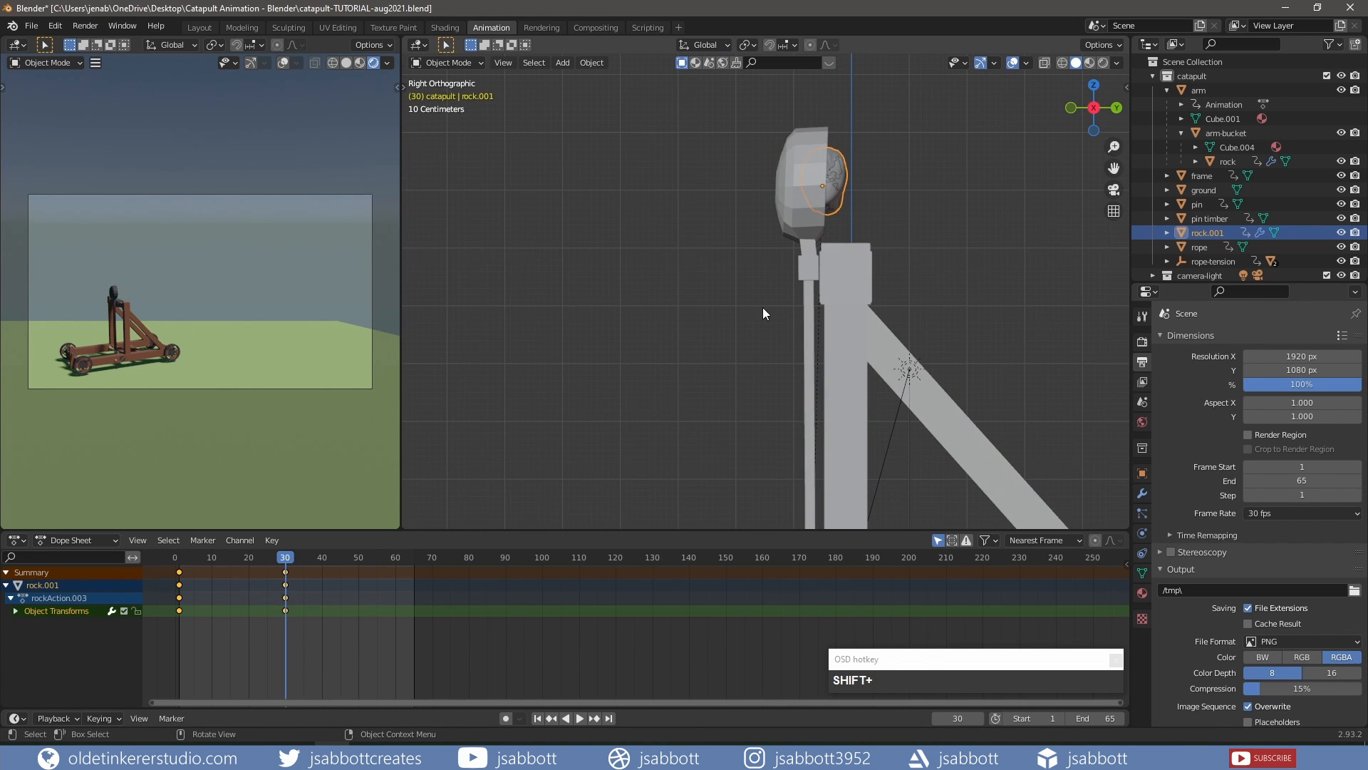
{"action": "left_click", "coordinate": [287, 560]}
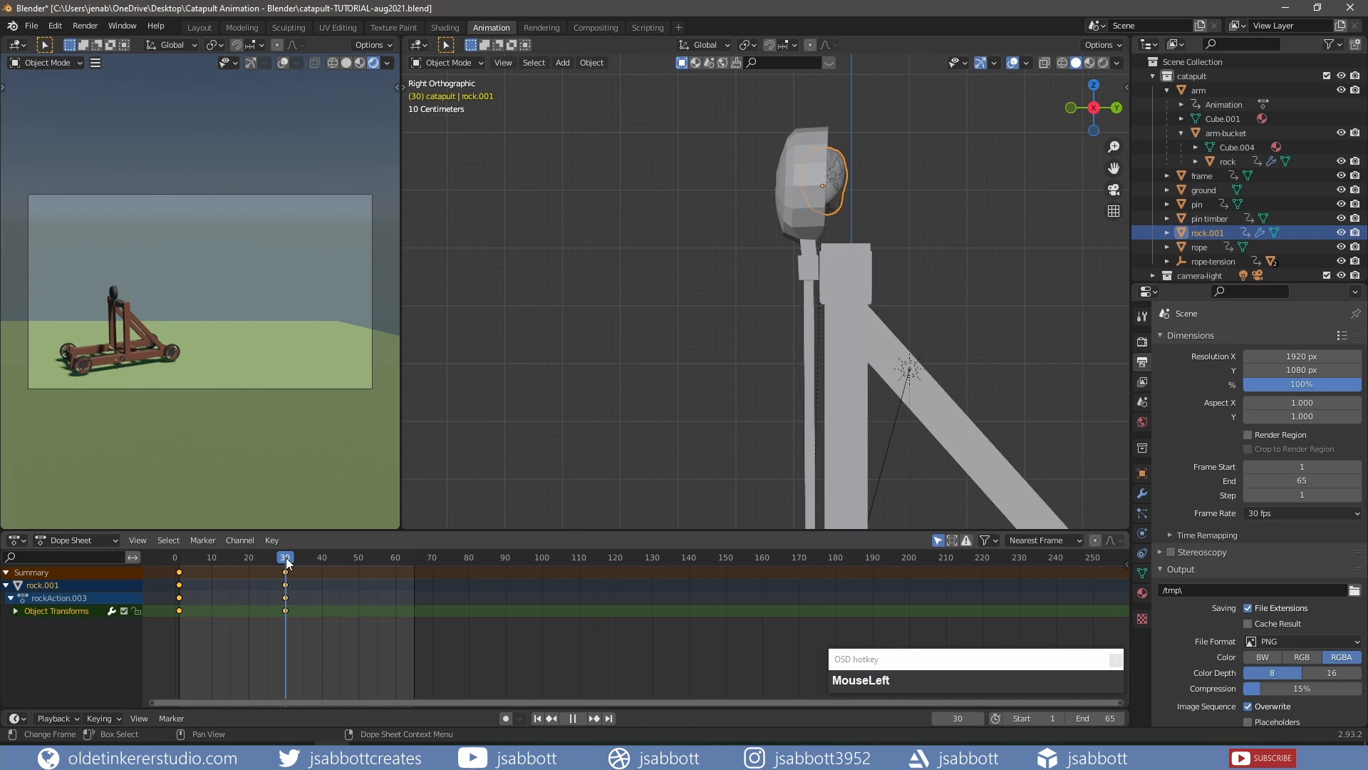
{"action": "left_click_drag", "start_coordinate": [286, 560], "coordinate": [283, 560]}
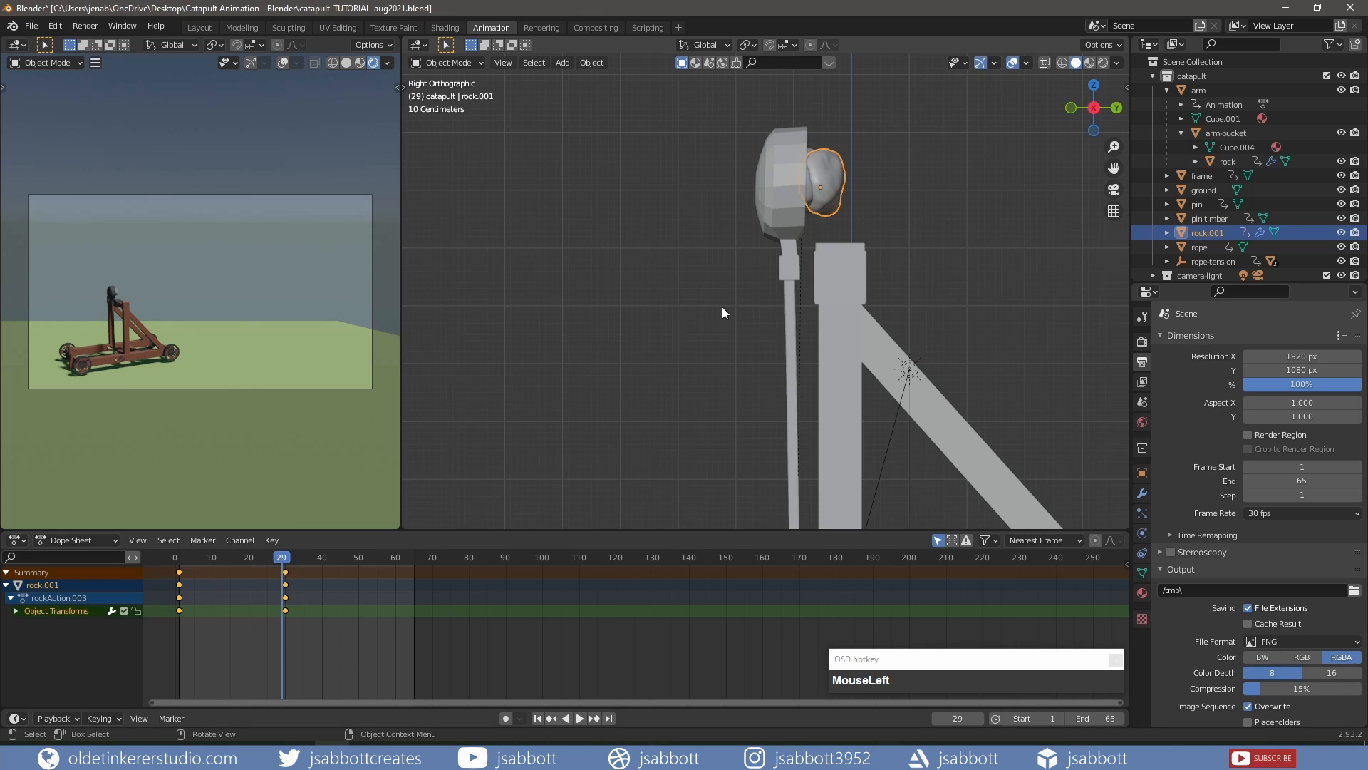
{"action": "key", "text": "s"}
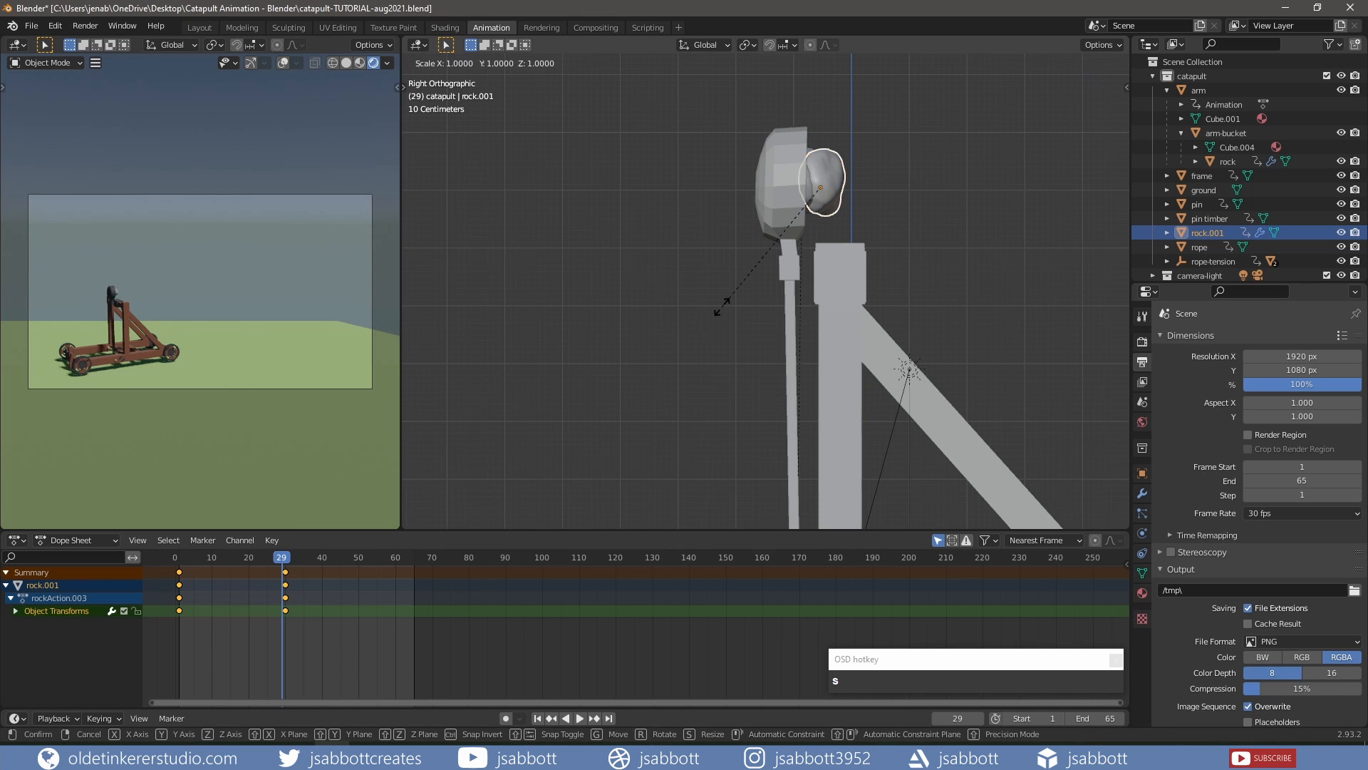
{"action": "key", "text": "KP_0"}
{"action": "left_click", "coordinate": [721, 306]}
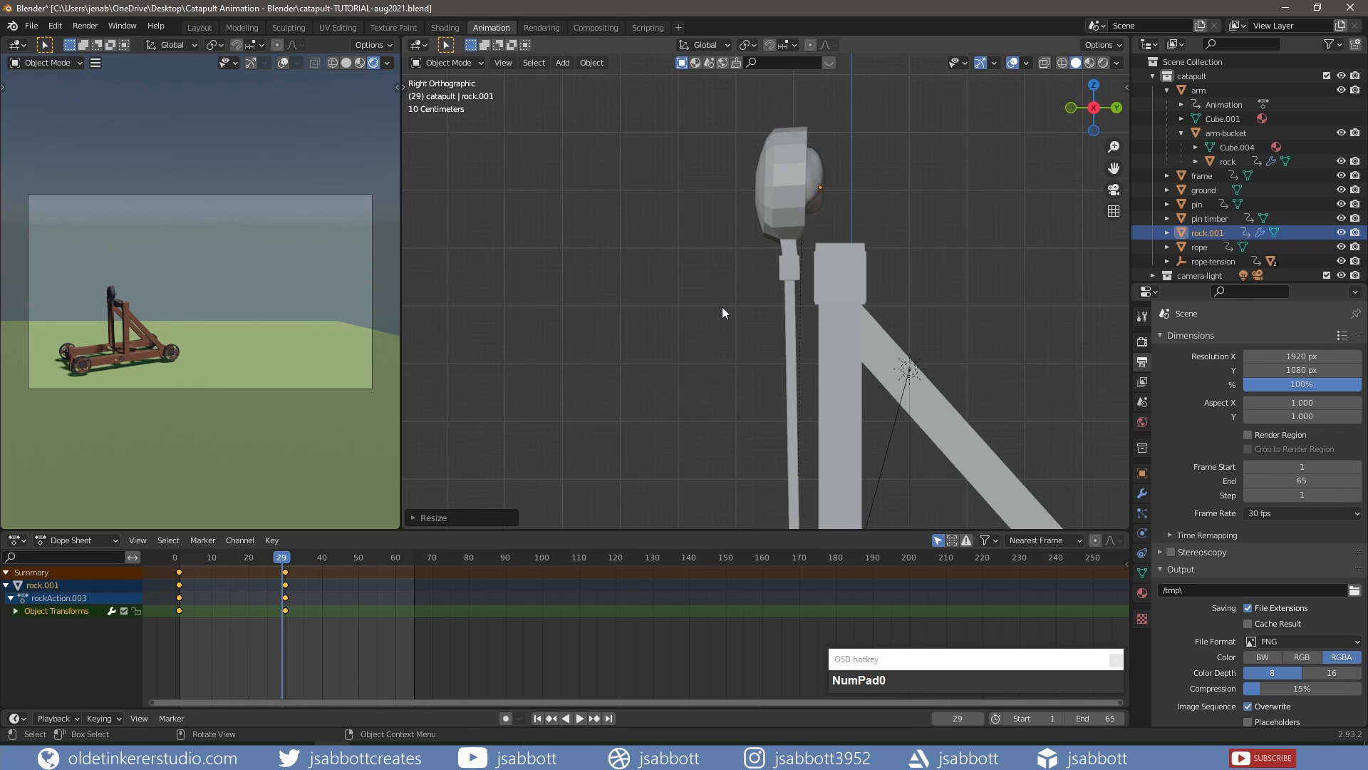
{"action": "key", "text": "i"}
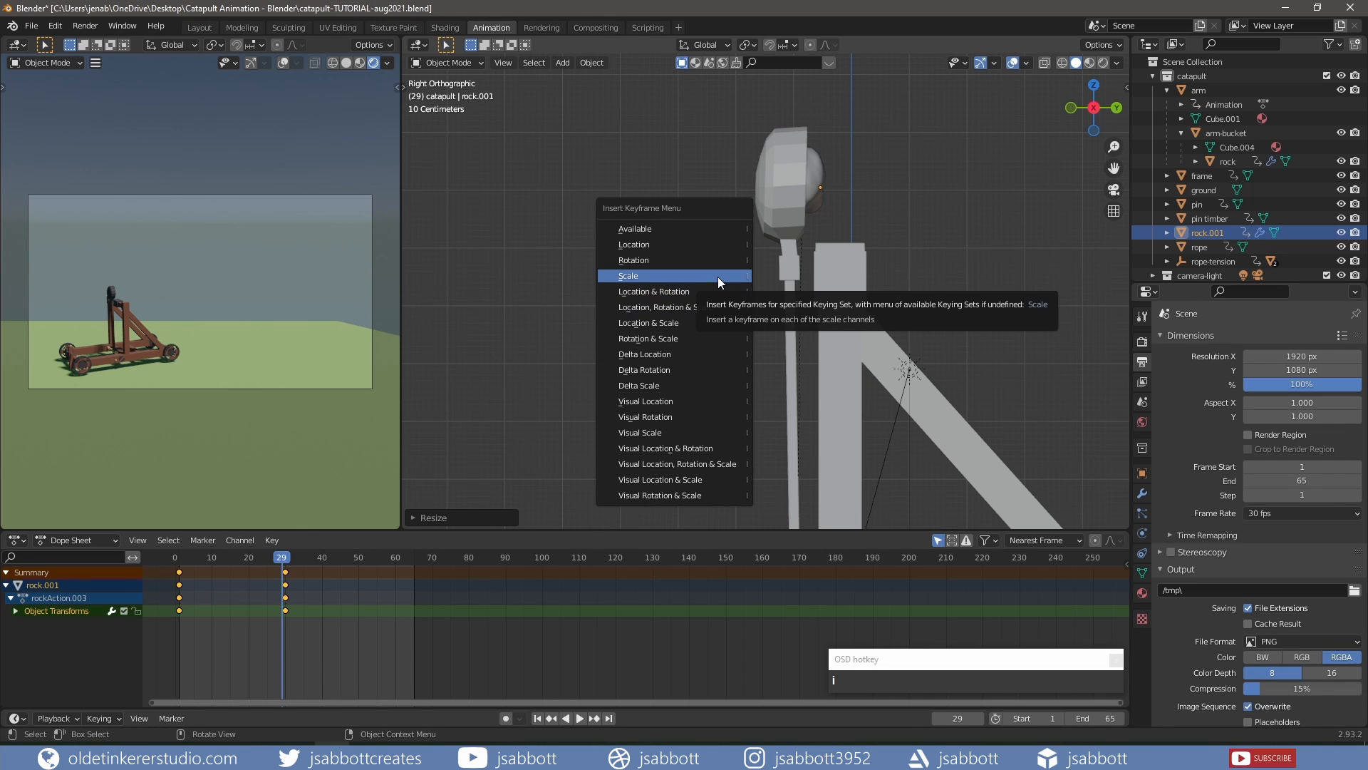
{"action": "left_click", "coordinate": [718, 278]}
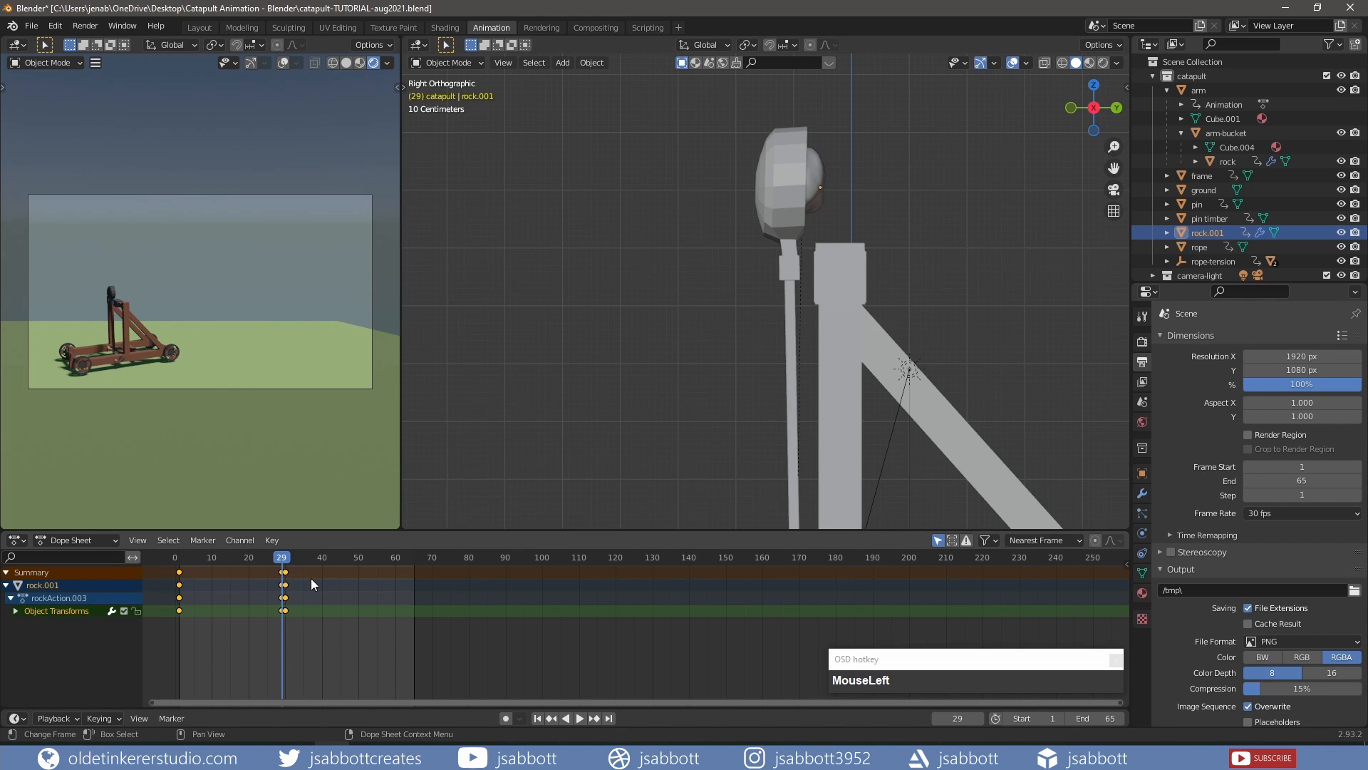
Copy rock.001's frame 29 keyframe and paste it at frame 1
{"action": "left_click", "coordinate": [345, 579]}
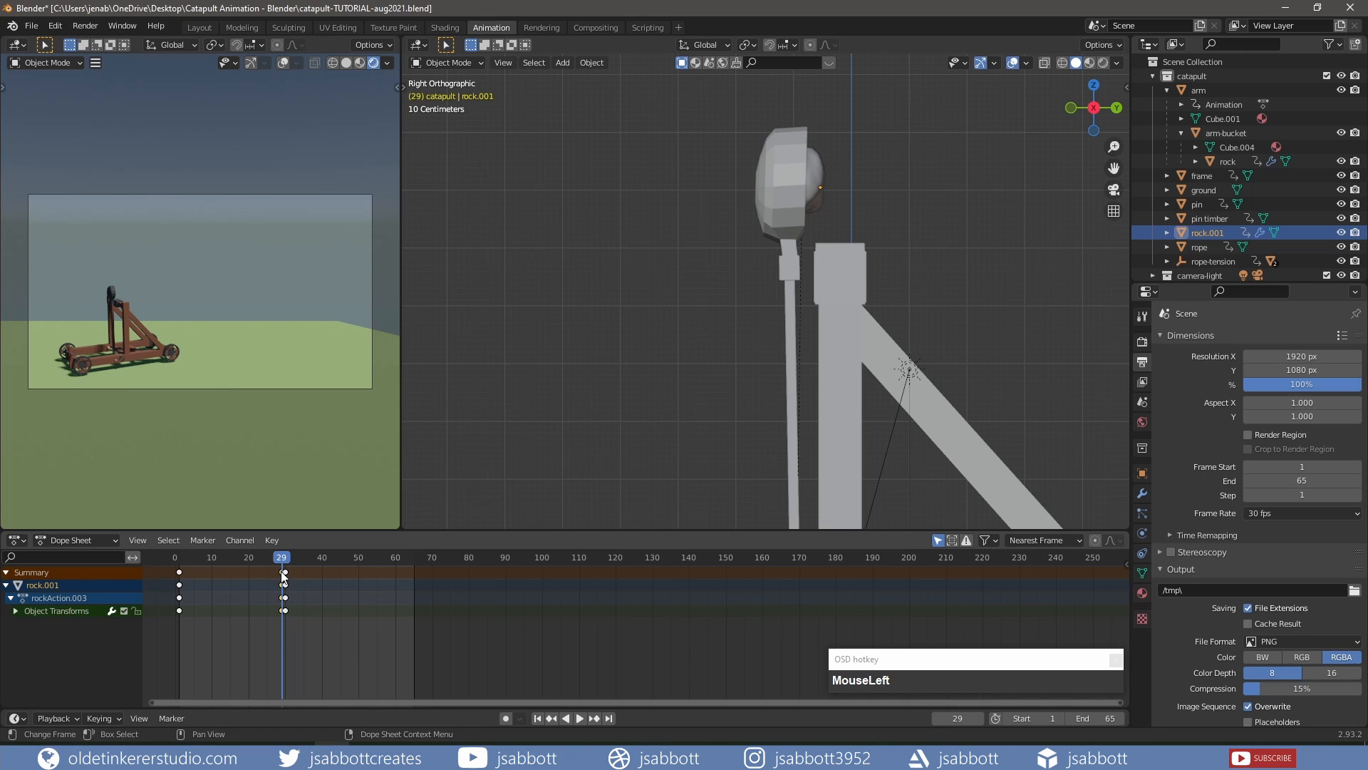
{"action": "key", "text": "ctrl+c"}
{"action": "left_click_drag", "start_coordinate": [282, 559], "coordinate": [179, 563]}
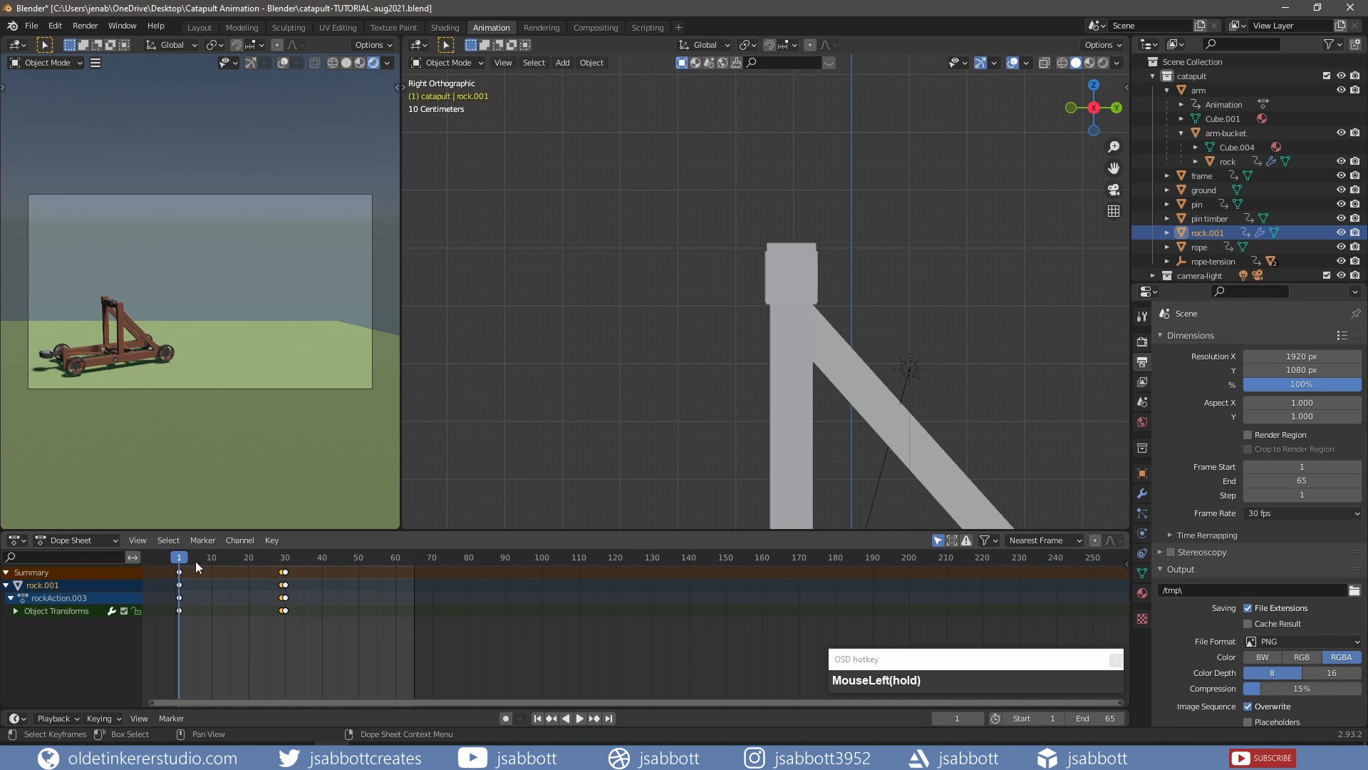
{"action": "key", "text": "ctrl+v"}
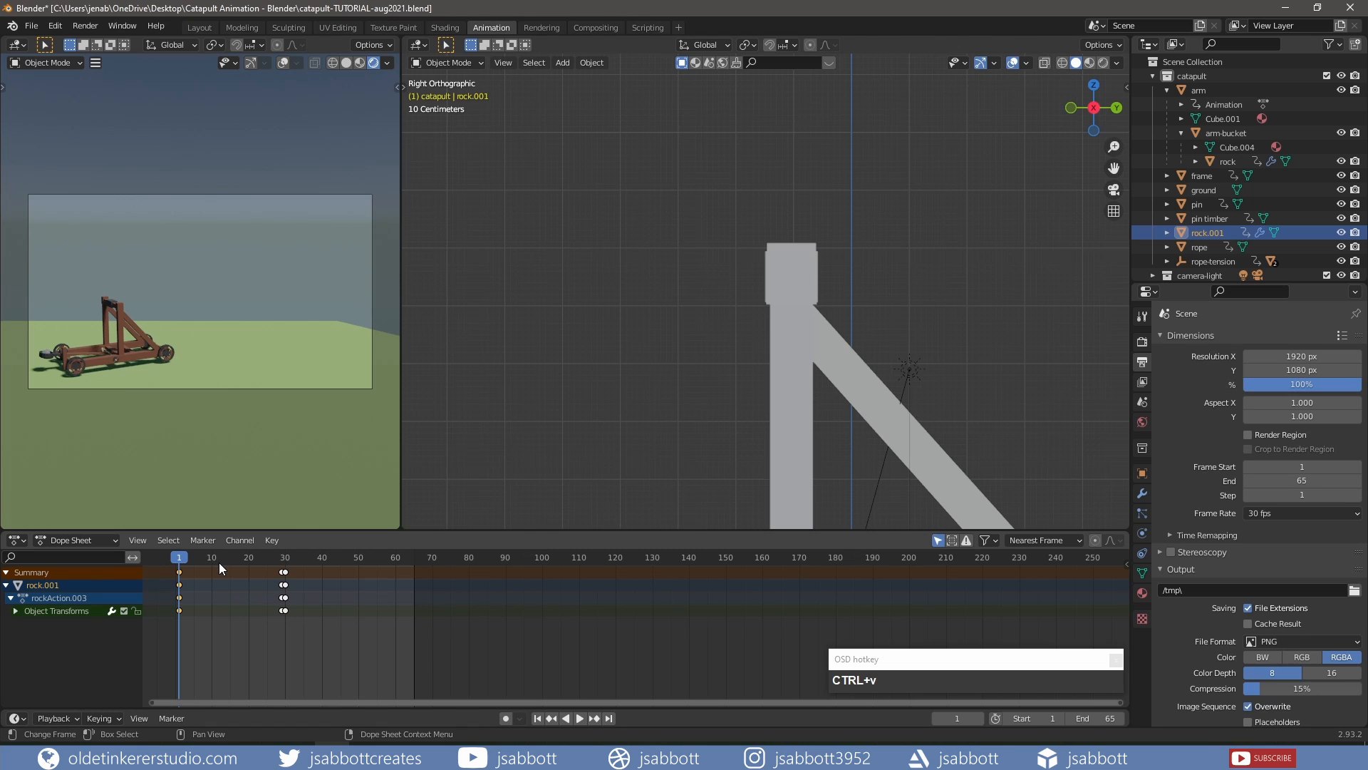
{"action": "scroll", "coordinate": [685, 328], "scroll_direction": "down", "scroll_amount": 3}
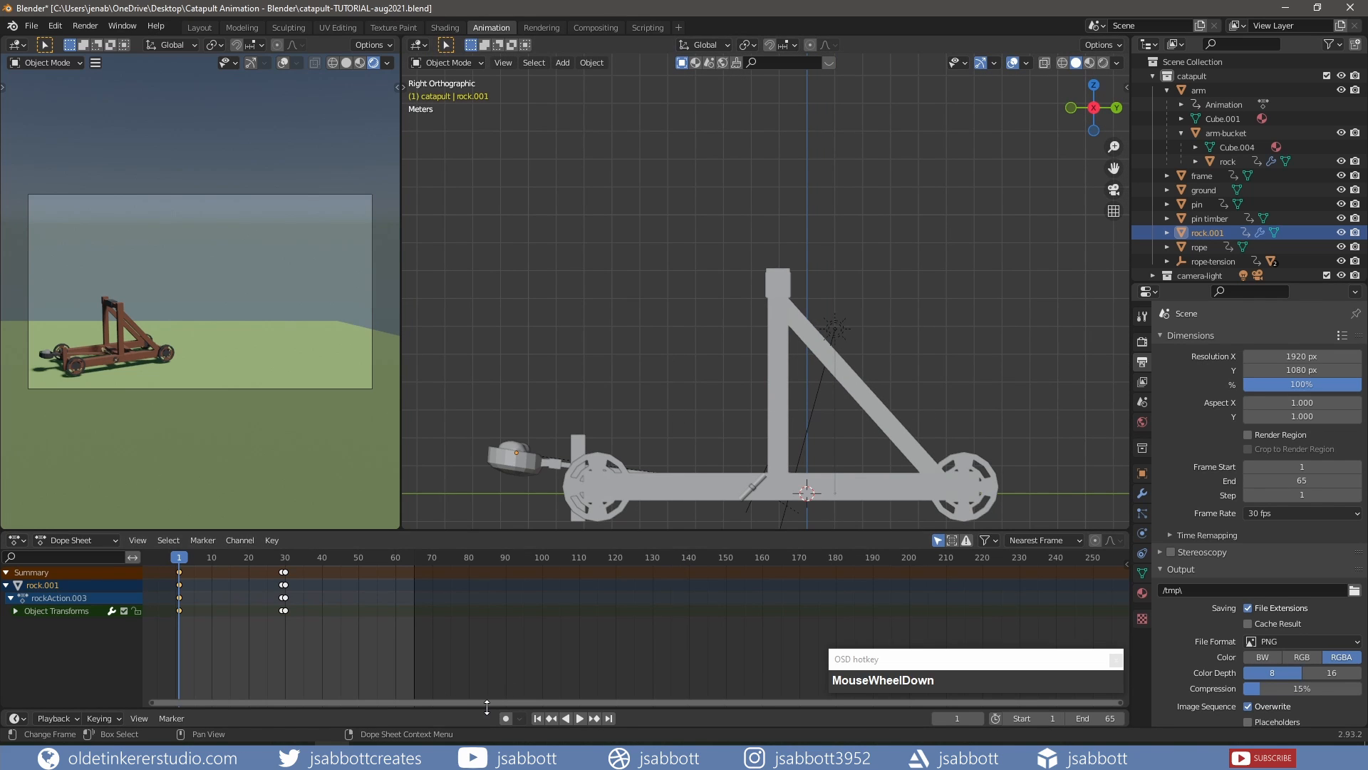
At frame 31, scale the rock nested under the arm-bucket to 0 and insert a Scale keyframe
{"action": "left_click_drag", "start_coordinate": [186, 558], "coordinate": [290, 561]}
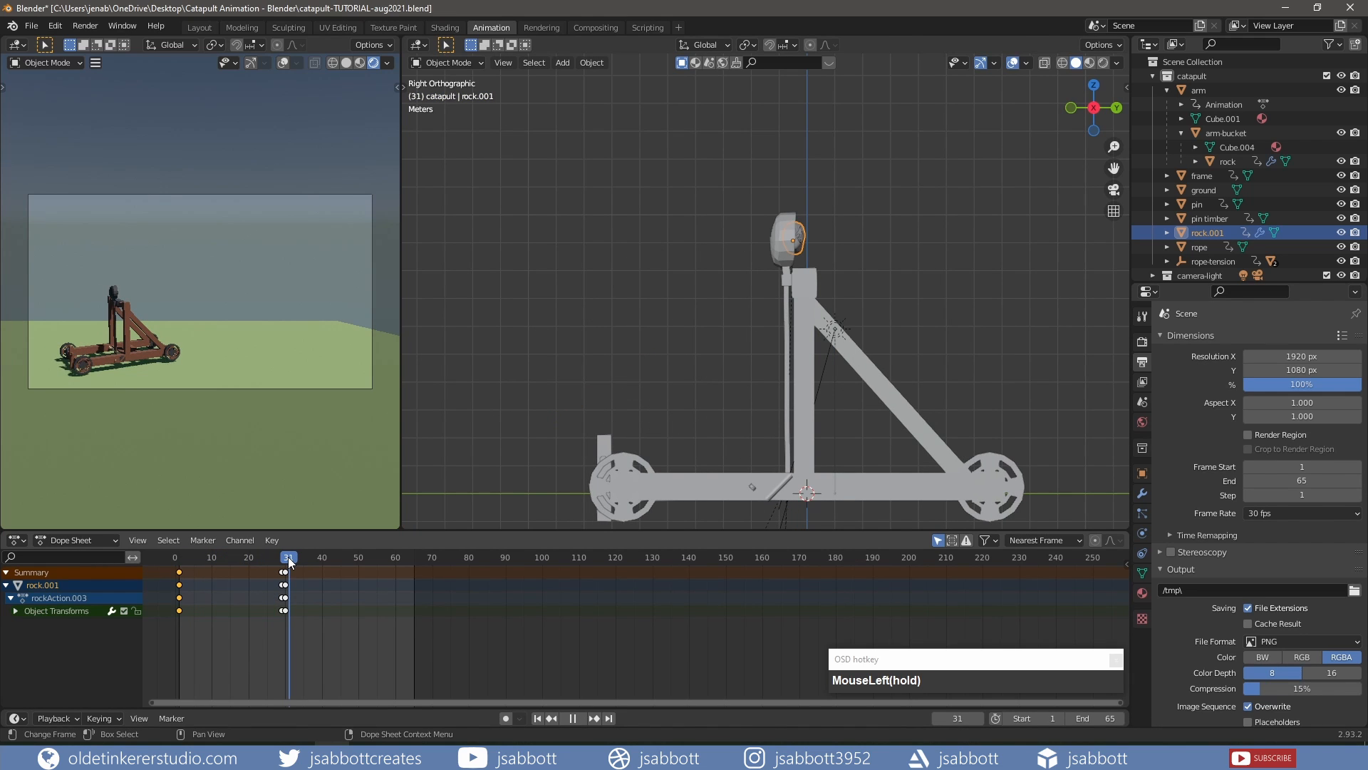
{"action": "left_click_drag", "start_coordinate": [288, 558], "coordinate": [288, 558]}
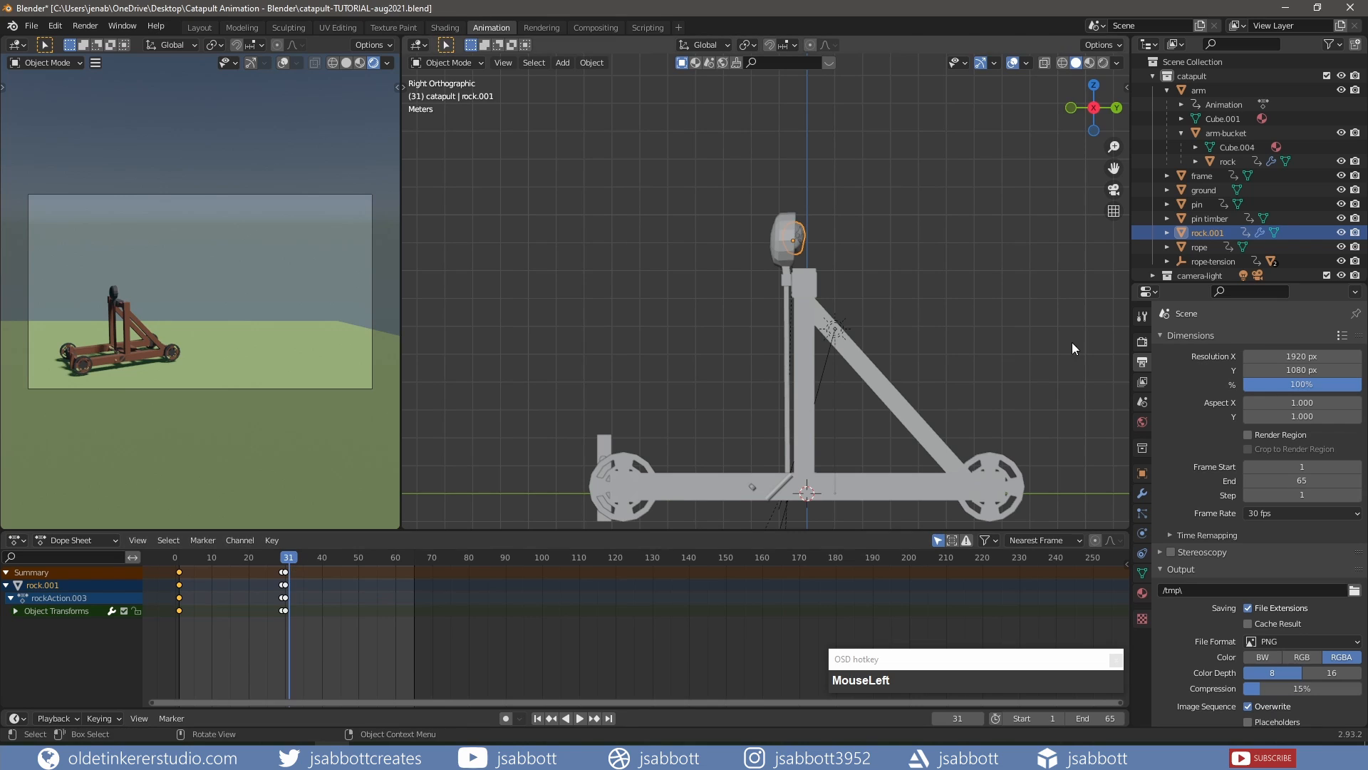
{"action": "left_click", "coordinate": [1237, 164]}
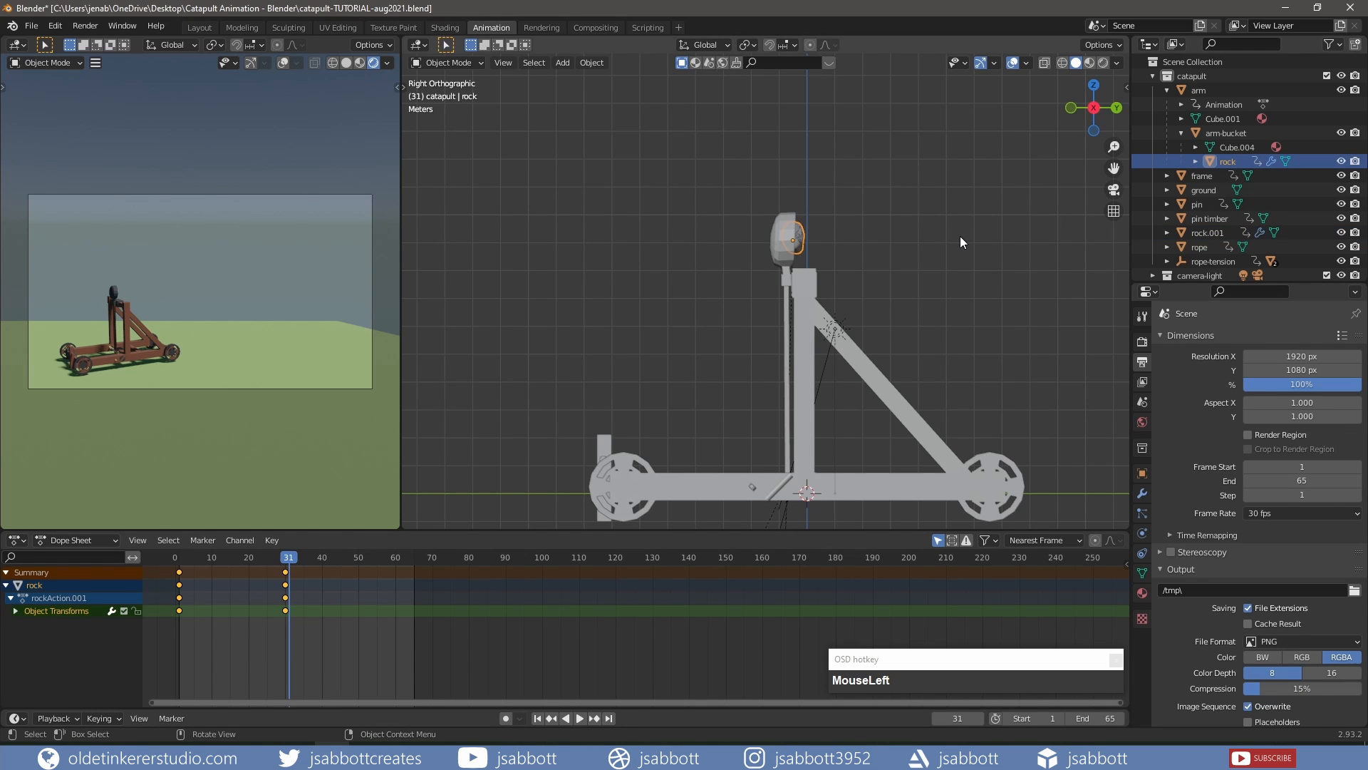
{"action": "key", "text": "s"}
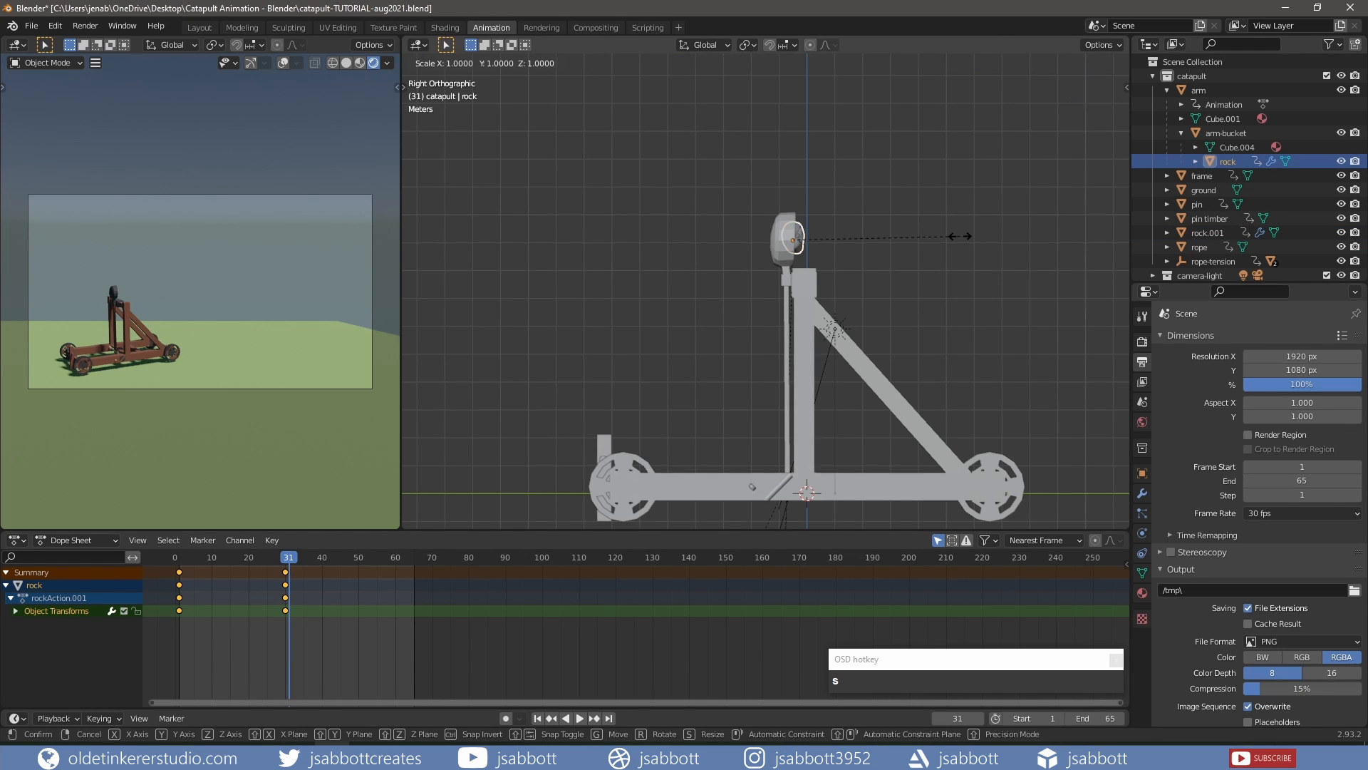
{"action": "key", "text": "KP_0"}
{"action": "key", "text": "Return"}
{"action": "key", "text": "i"}
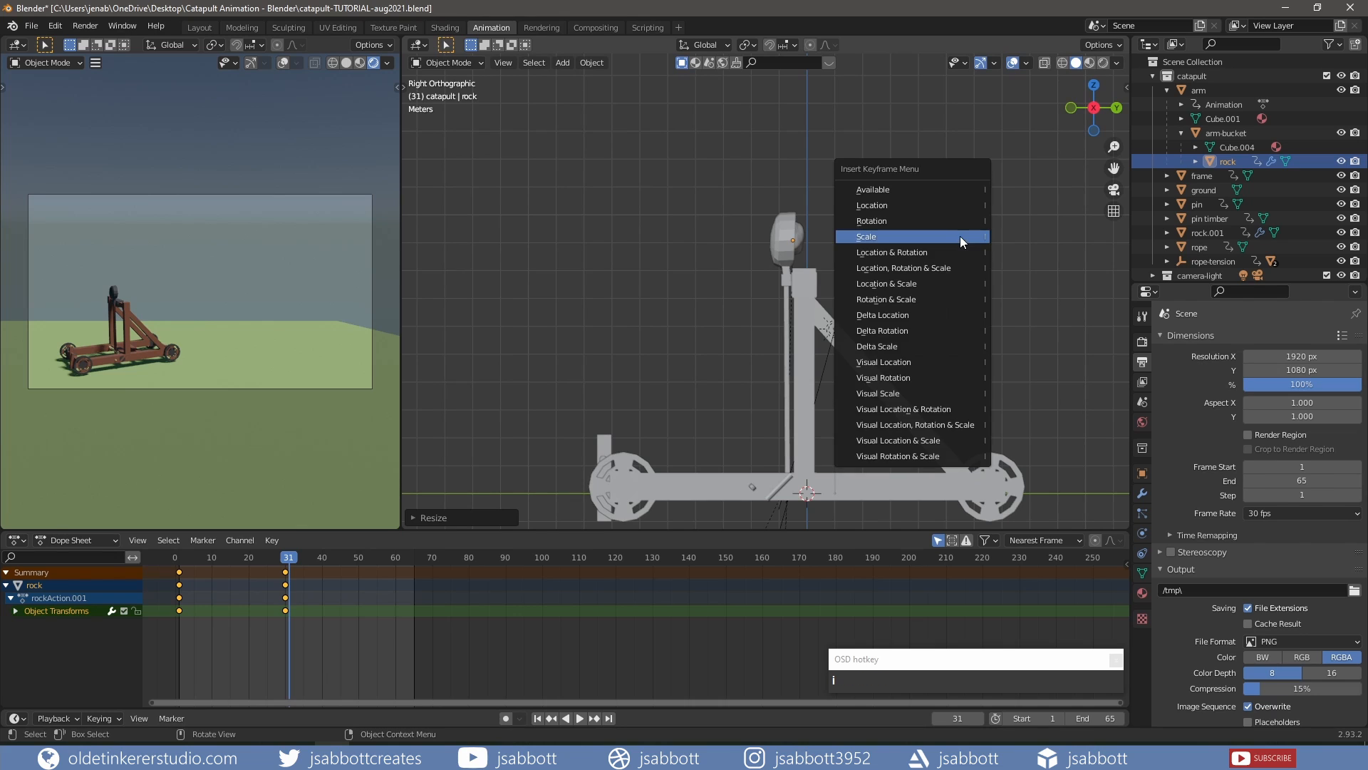
{"action": "left_click", "coordinate": [960, 237]}
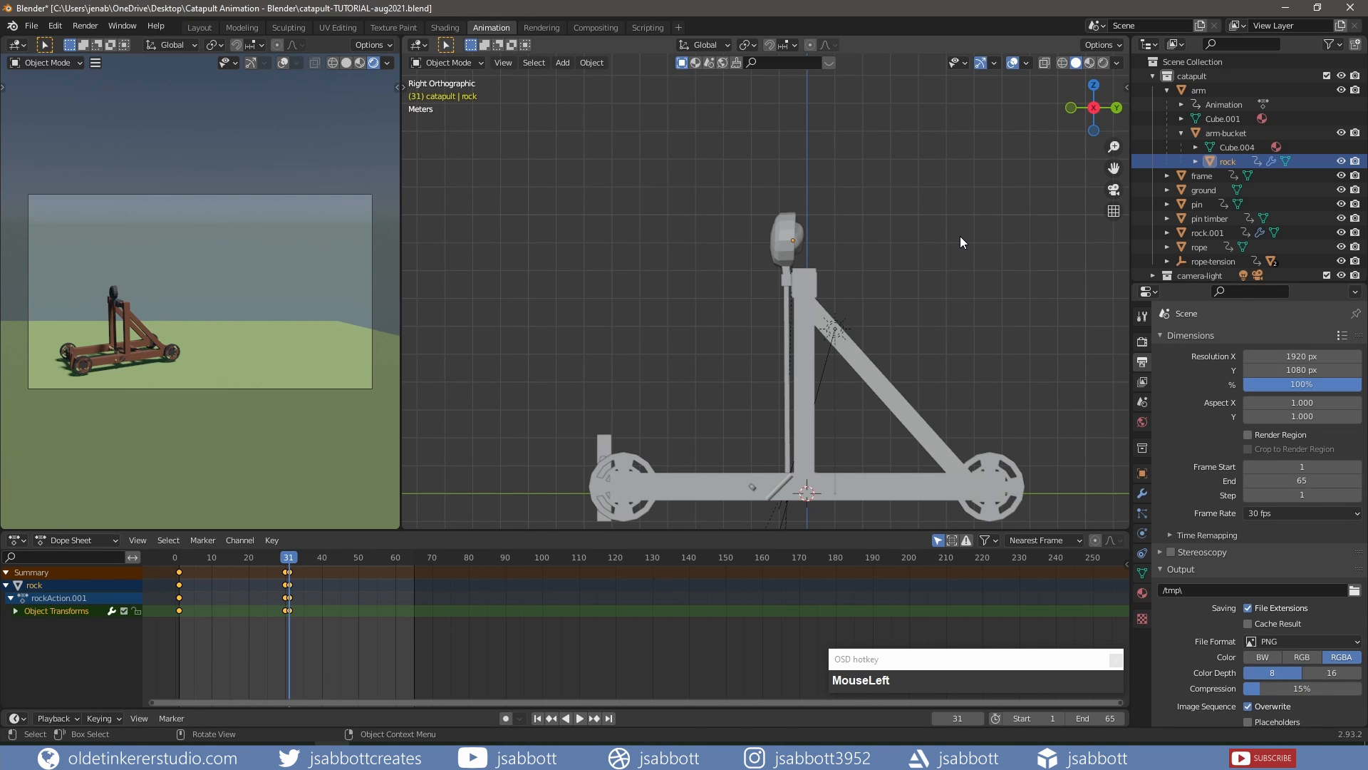
At frame 60, move rock.001 forward along global Y past the catapult and lower it about 10 m along global Z
{"action": "left_click_drag", "start_coordinate": [288, 557], "coordinate": [396, 555]}
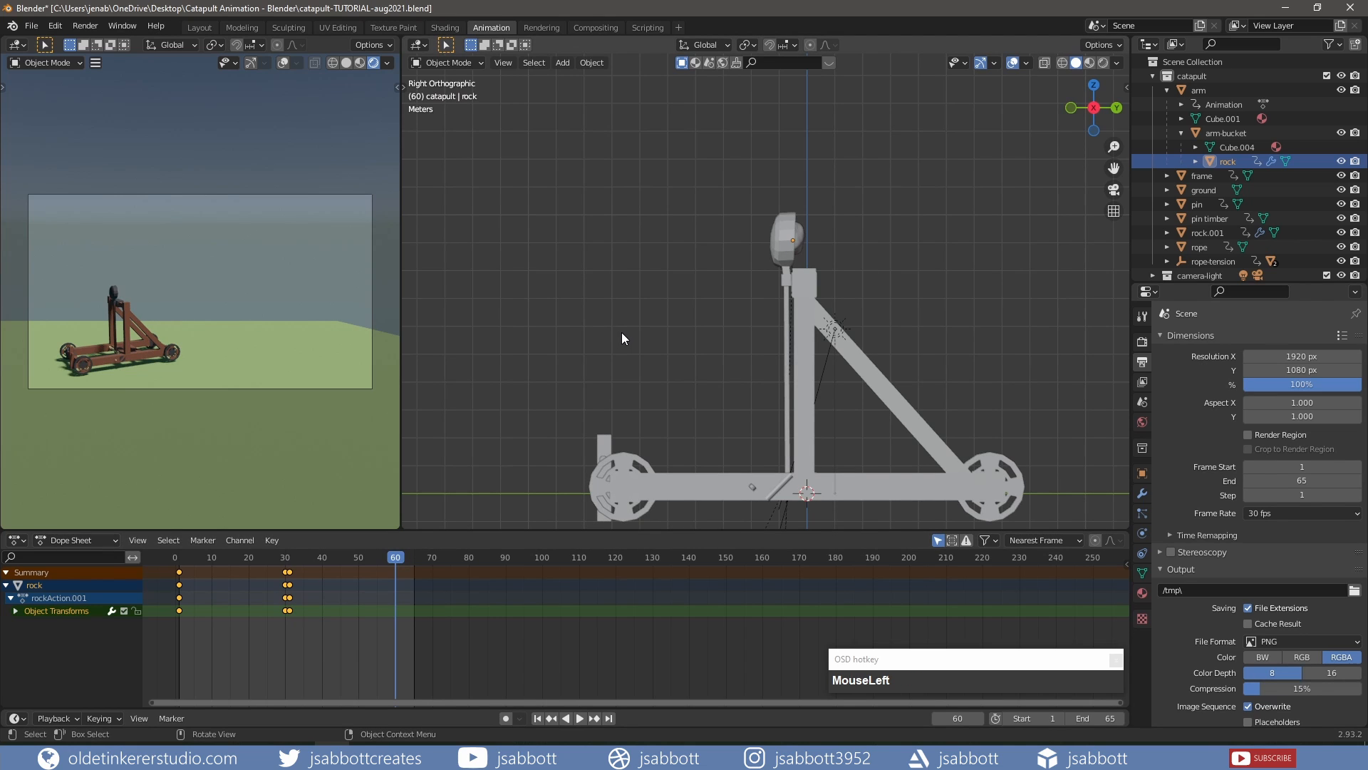
{"action": "left_click", "coordinate": [1213, 232]}
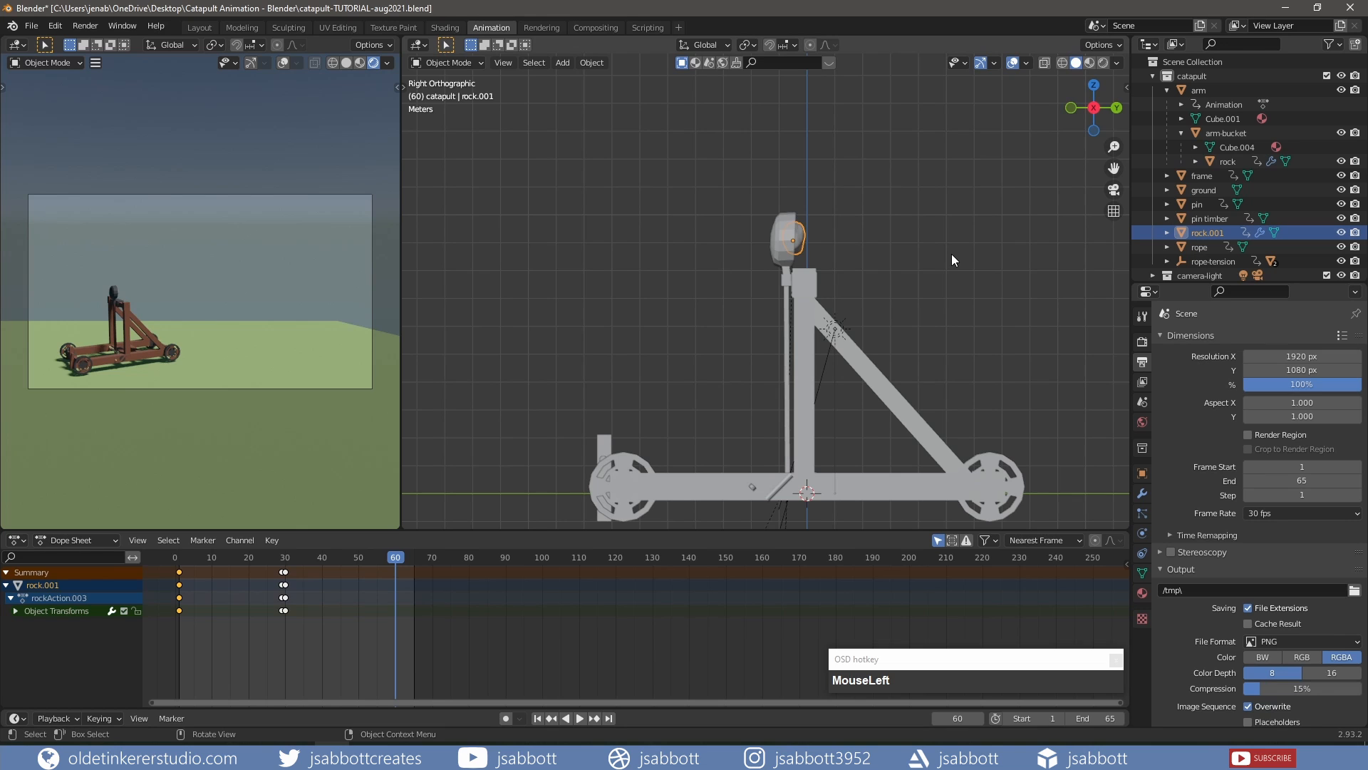
{"action": "scroll", "coordinate": [938, 250], "scroll_direction": "down", "scroll_amount": 4}
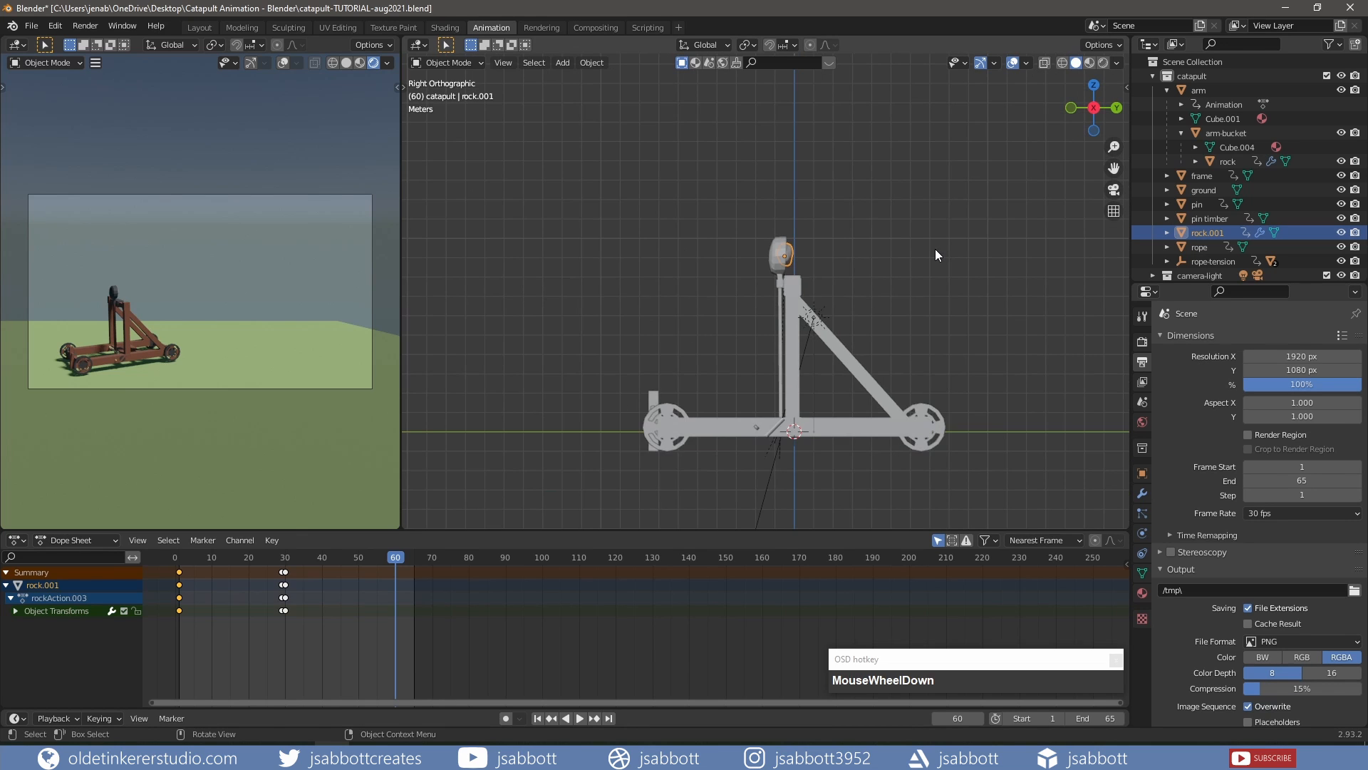
{"action": "middle_click_drag", "start_coordinate": [935, 249], "coordinate": [656, 323]}
{"action": "key", "text": "g"}
{"action": "key", "text": "y"}
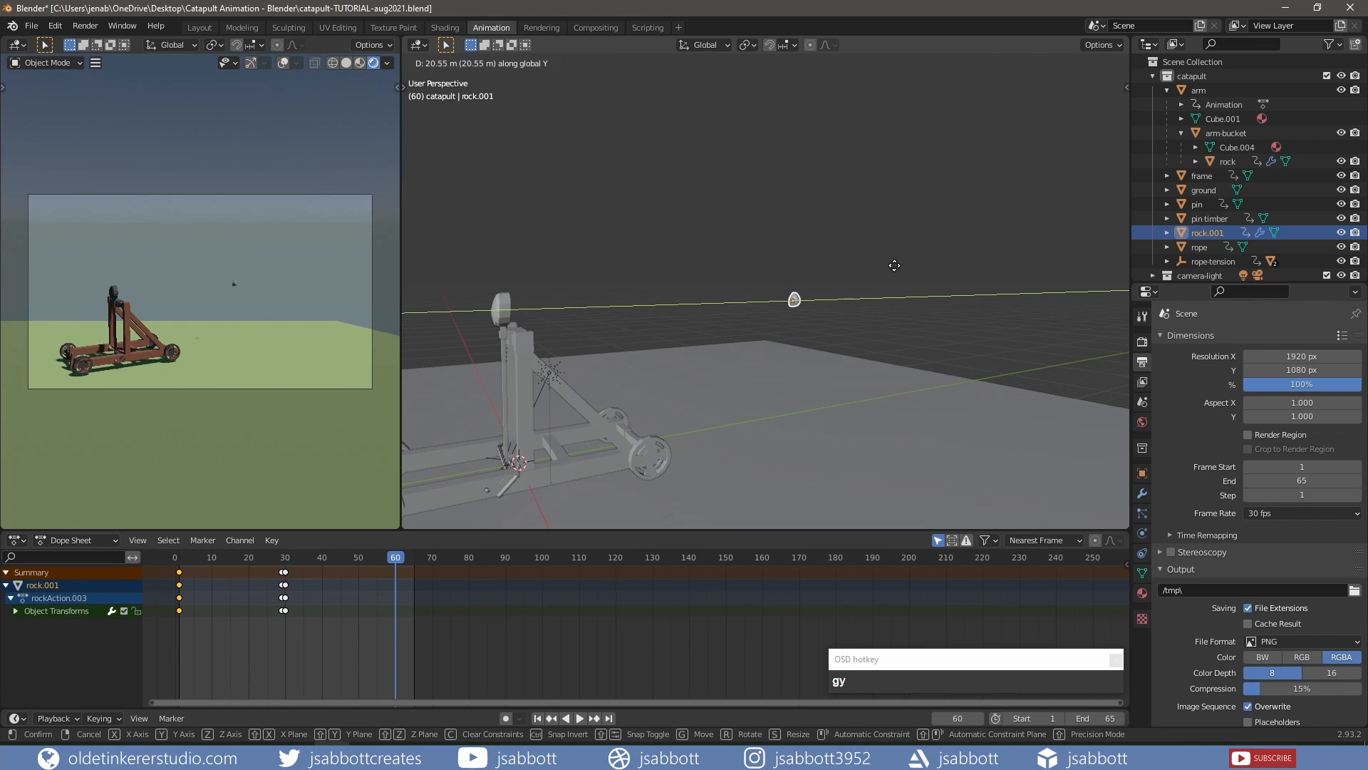
{"action": "left_click", "coordinate": [931, 258]}
{"action": "key", "text": "g"}
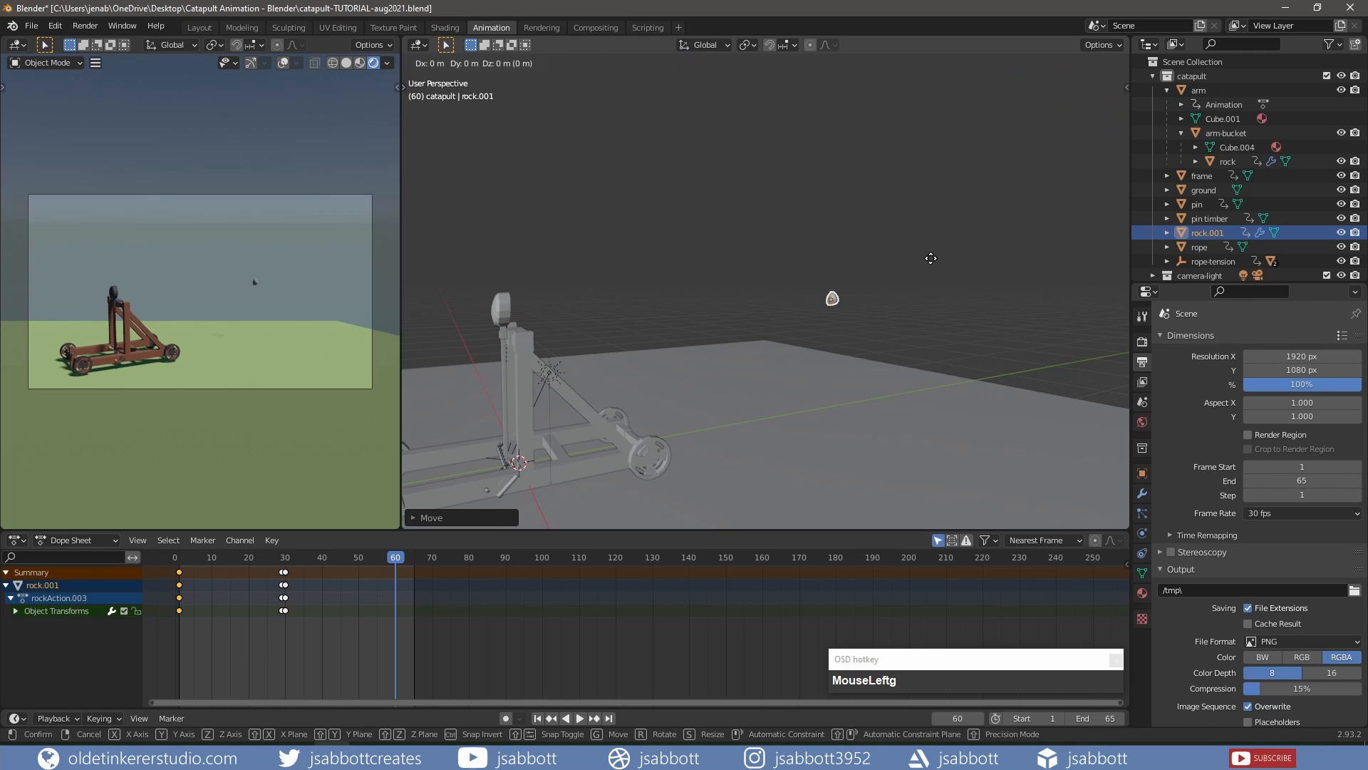
{"action": "key", "text": "z"}
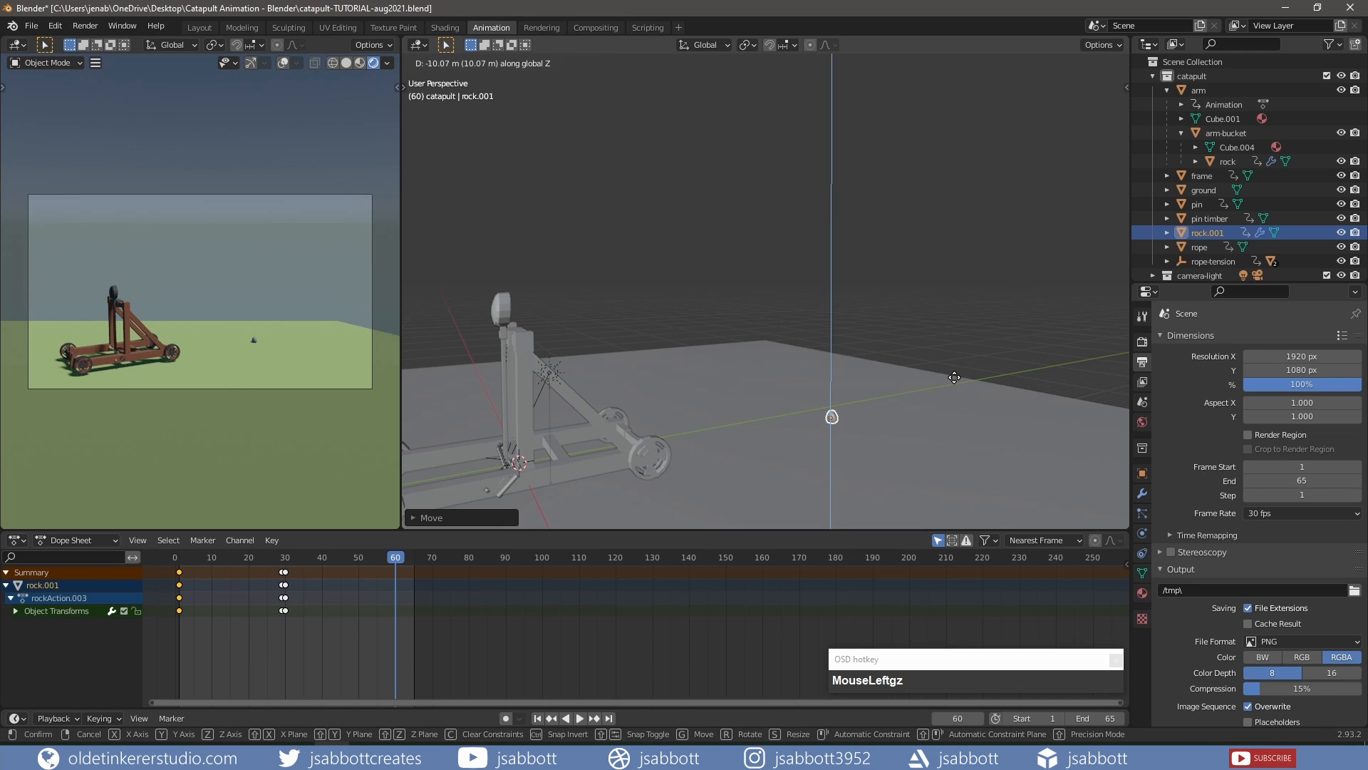
{"action": "left_click", "coordinate": [954, 377]}
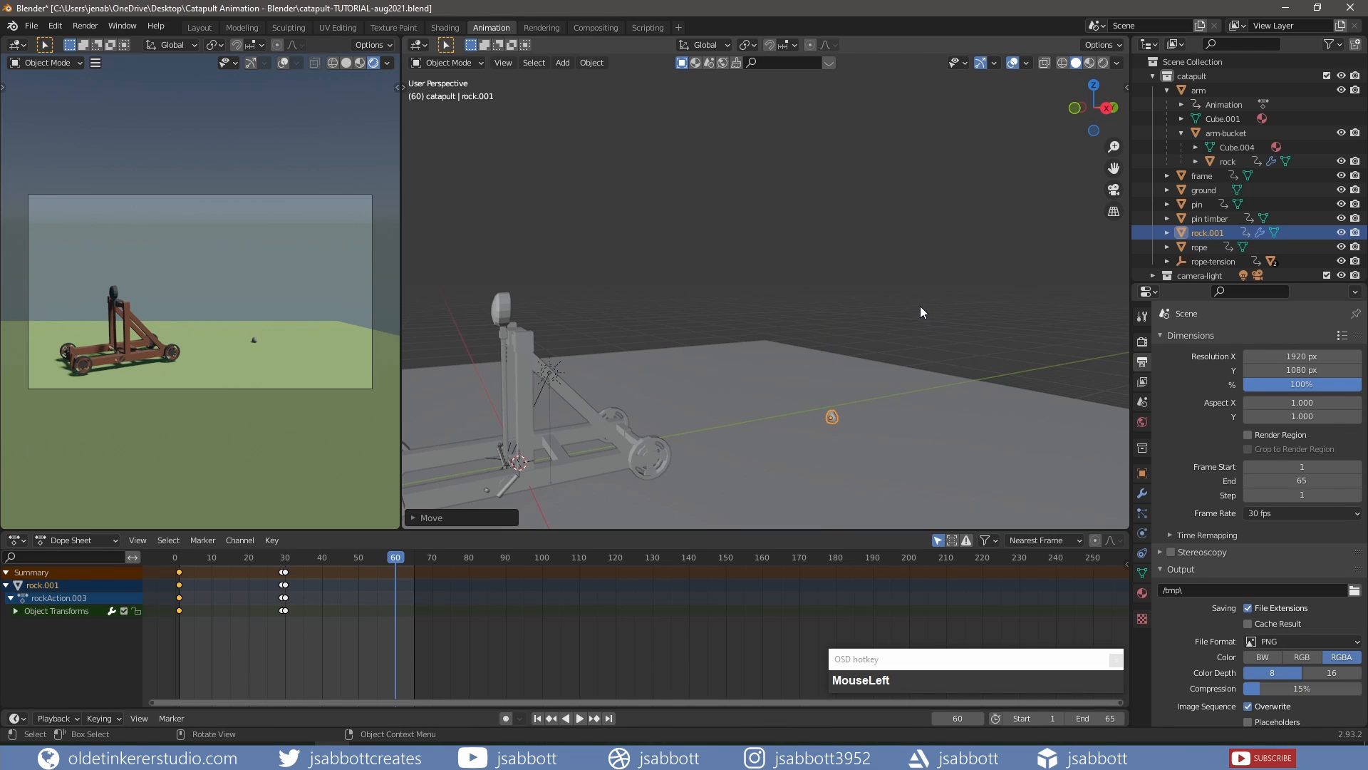
Move rock.001 farther ahead of the catapult along global Y at frame 60
{"action": "key", "text": "g"}
{"action": "key", "text": "y"}
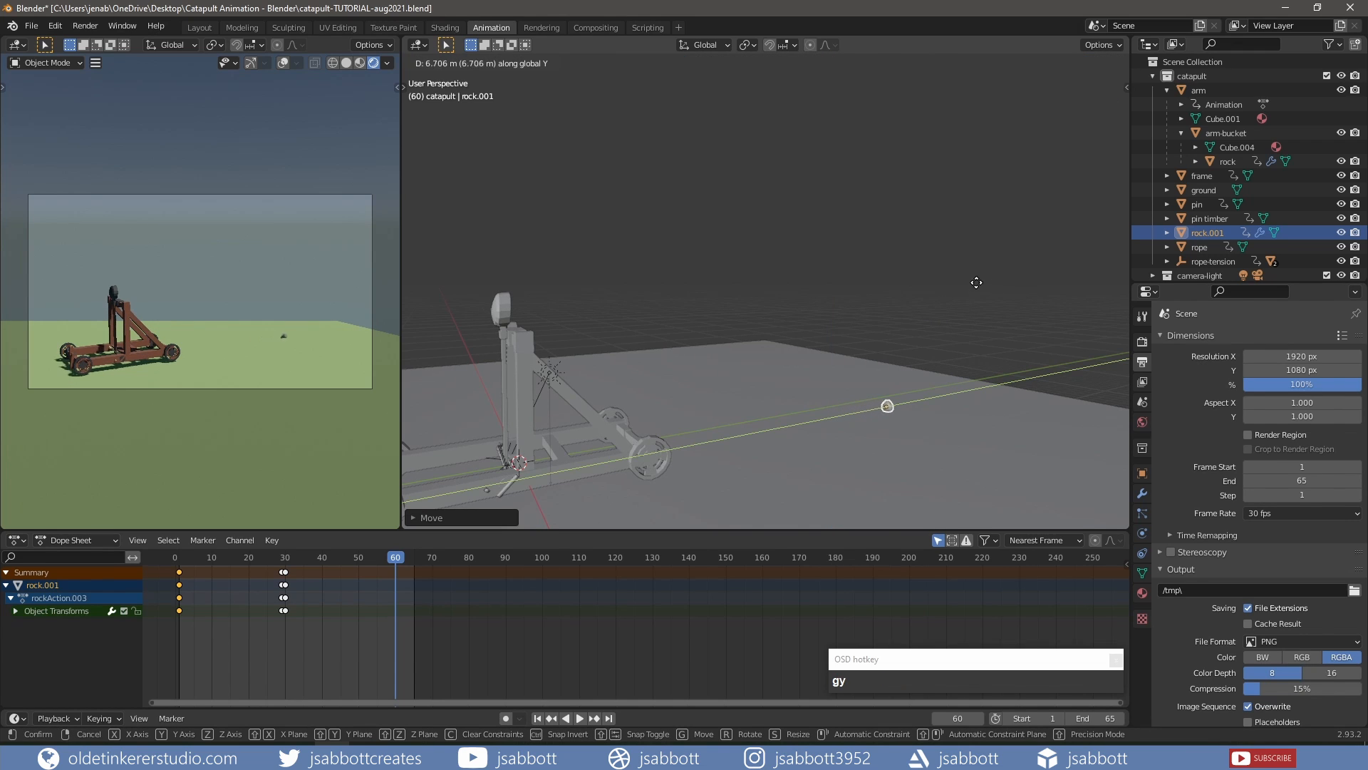
{"action": "left_click", "coordinate": [1009, 278]}
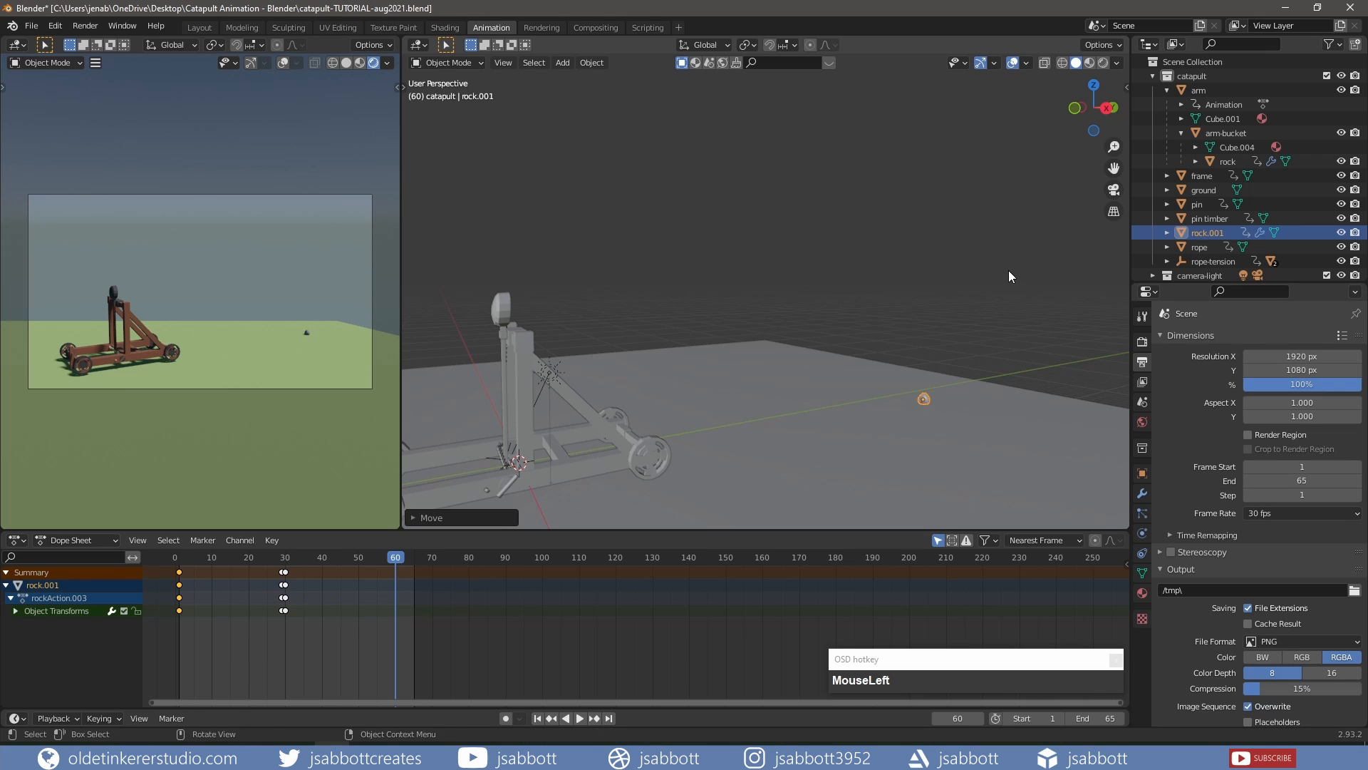
Rotate rock.001 by -90° about global X and insert a Location & Rotation keyframe at frame 60
{"action": "key", "text": "r"}
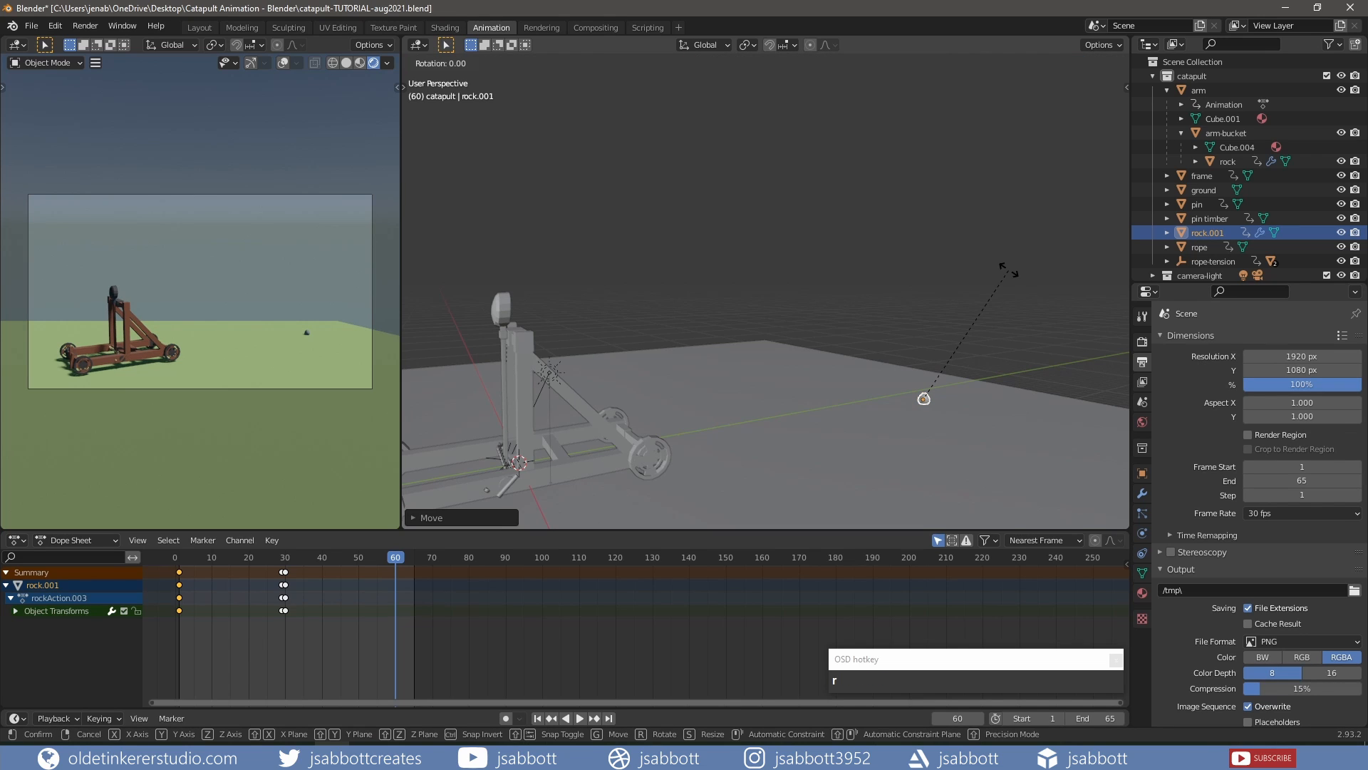
{"action": "key", "text": "x"}
{"action": "key", "text": "KP_0"}
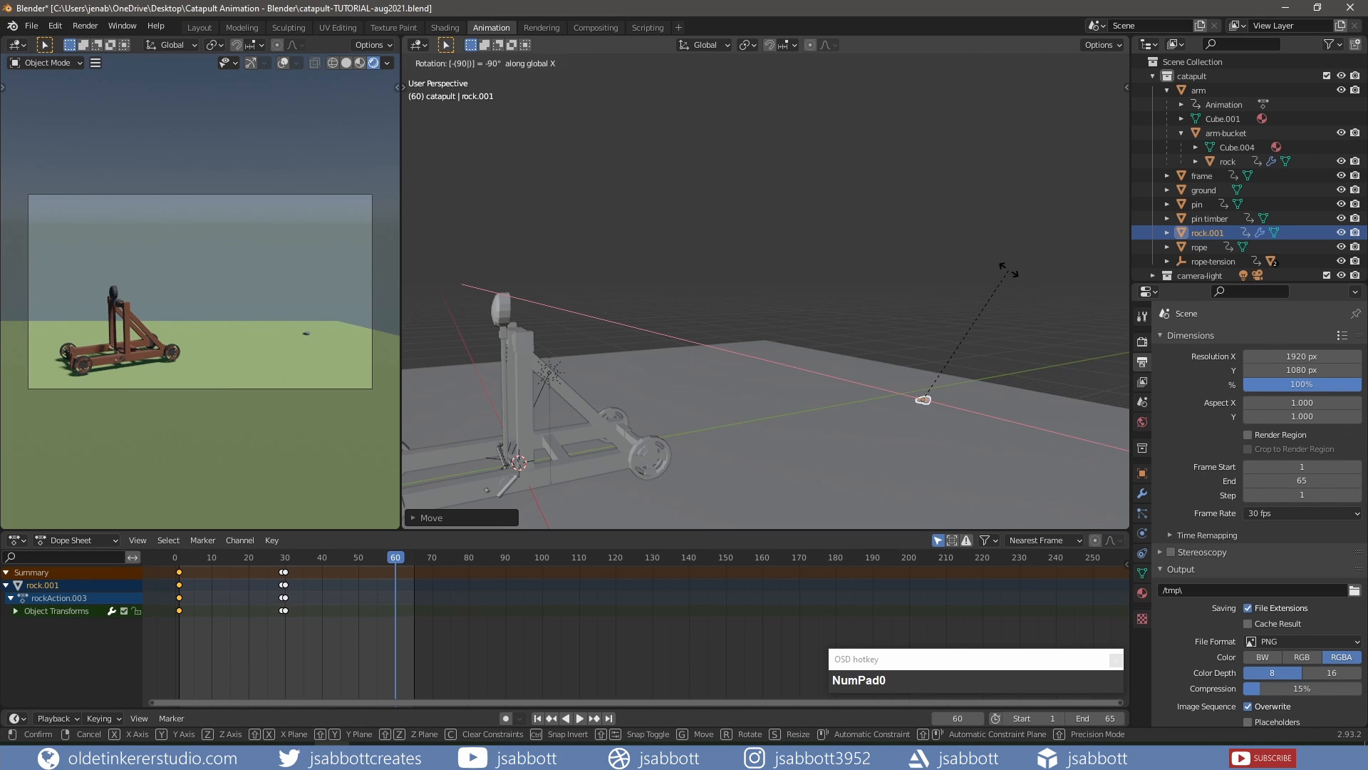
{"action": "key", "text": "Return"}
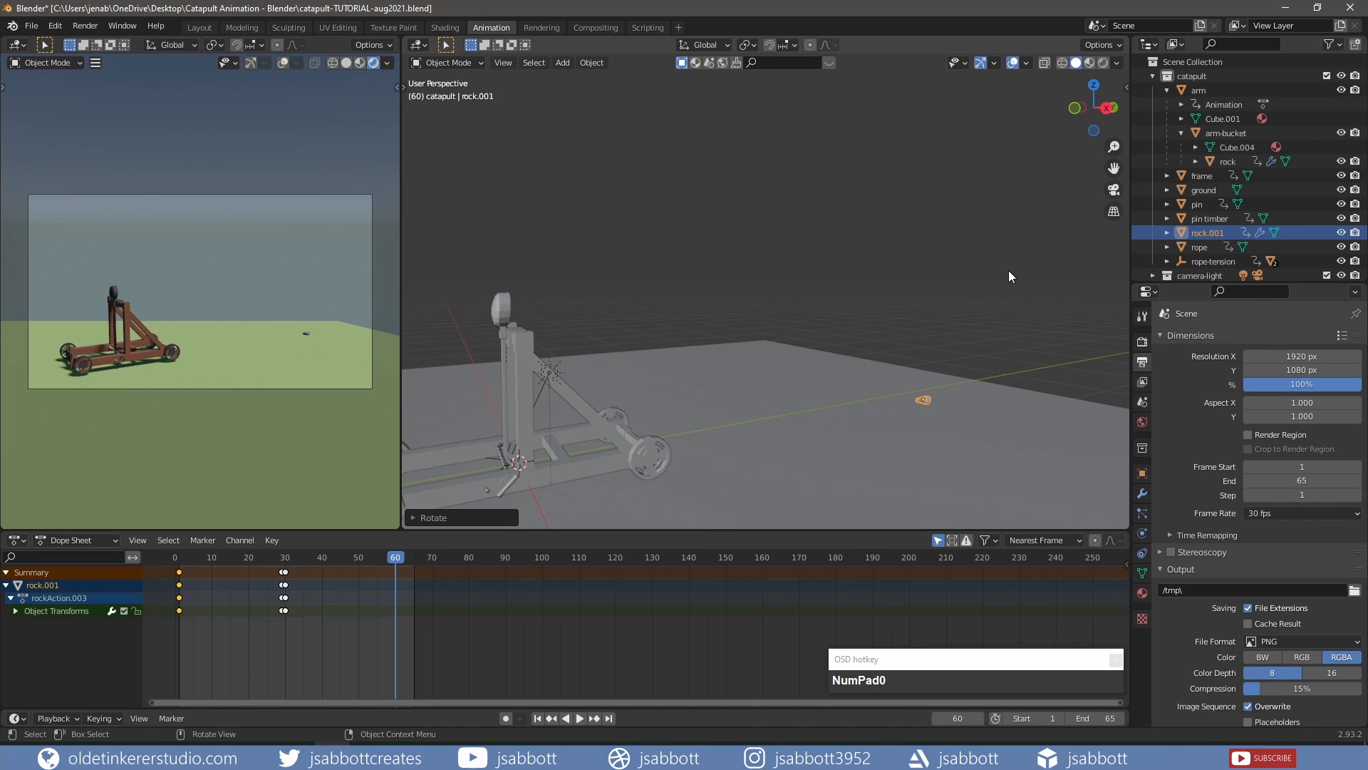
{"action": "key", "text": "i"}
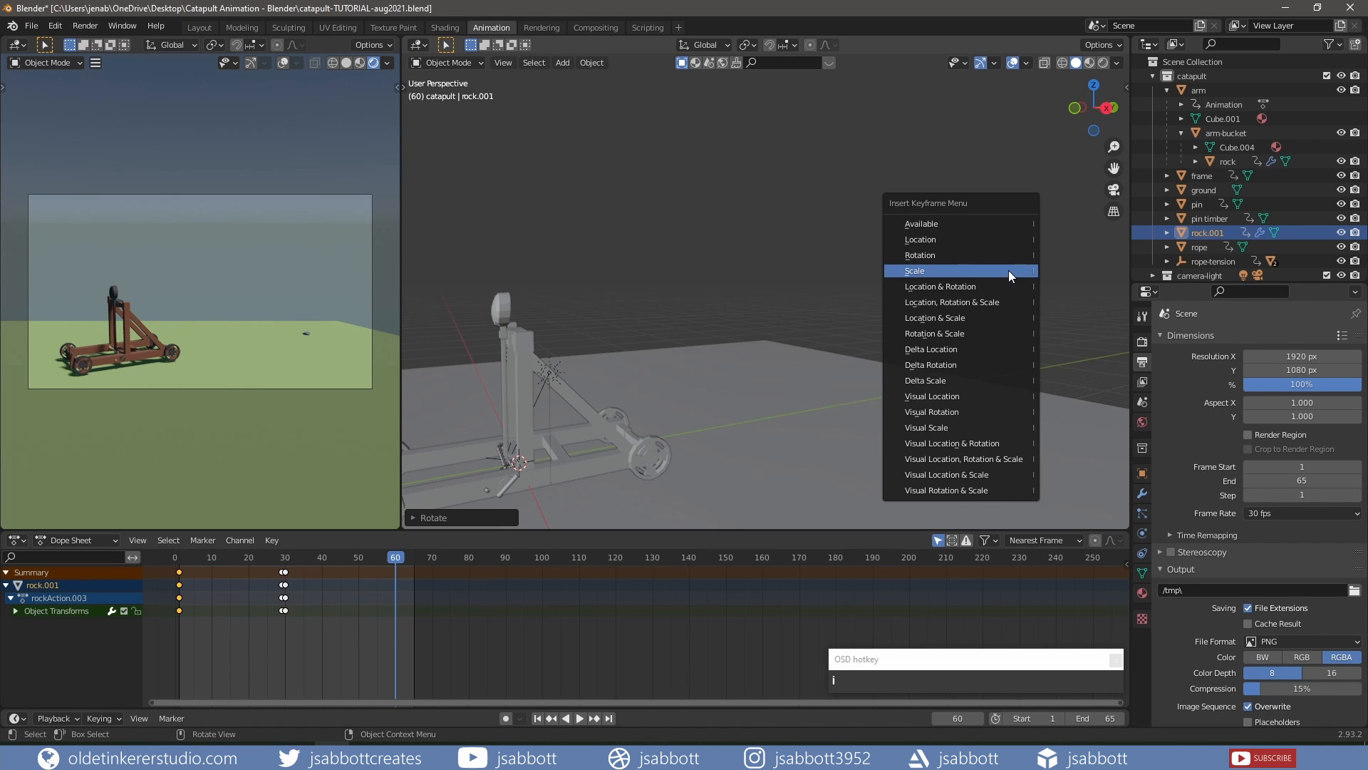
{"action": "left_click", "coordinate": [1008, 286]}
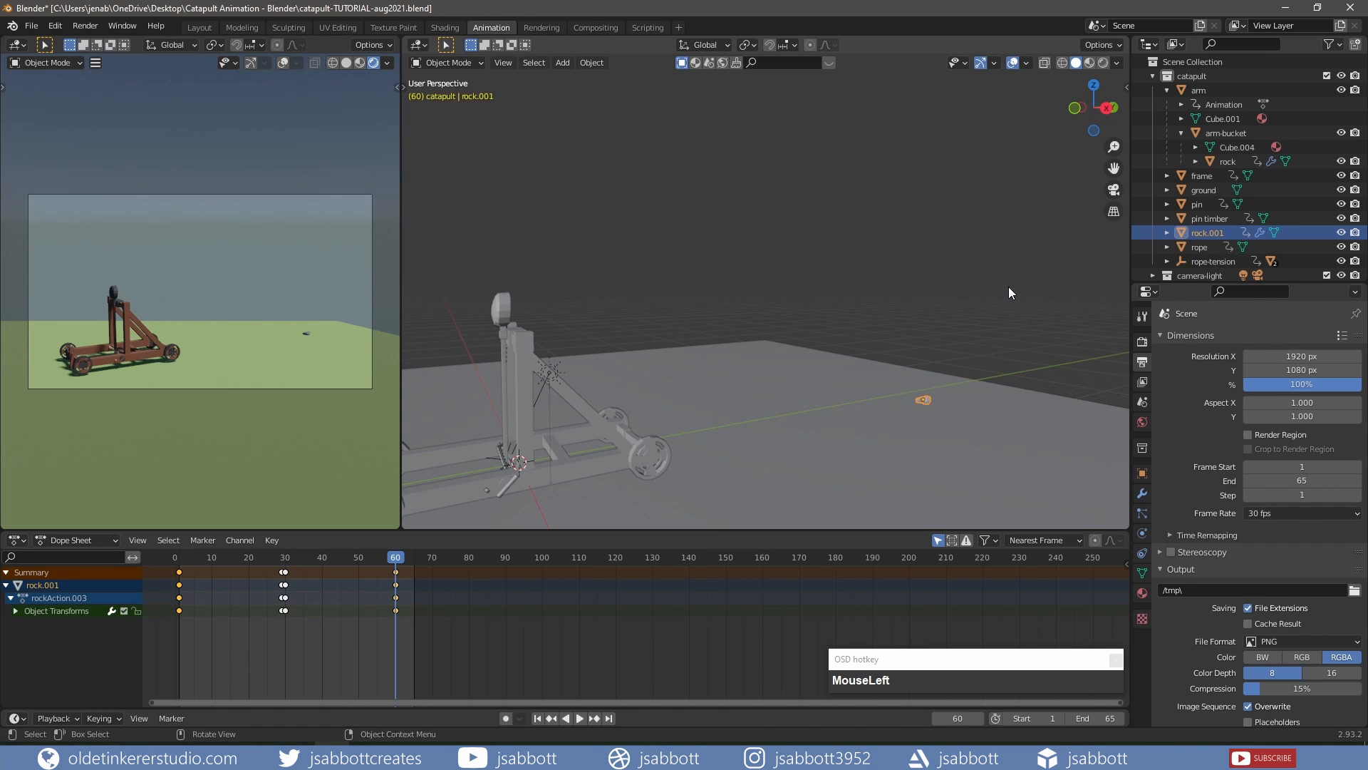
Play the animation to check the rock's flight, and stop playback
{"action": "left_click", "coordinate": [575, 716]}
{"action": "left_click", "coordinate": [576, 716]}
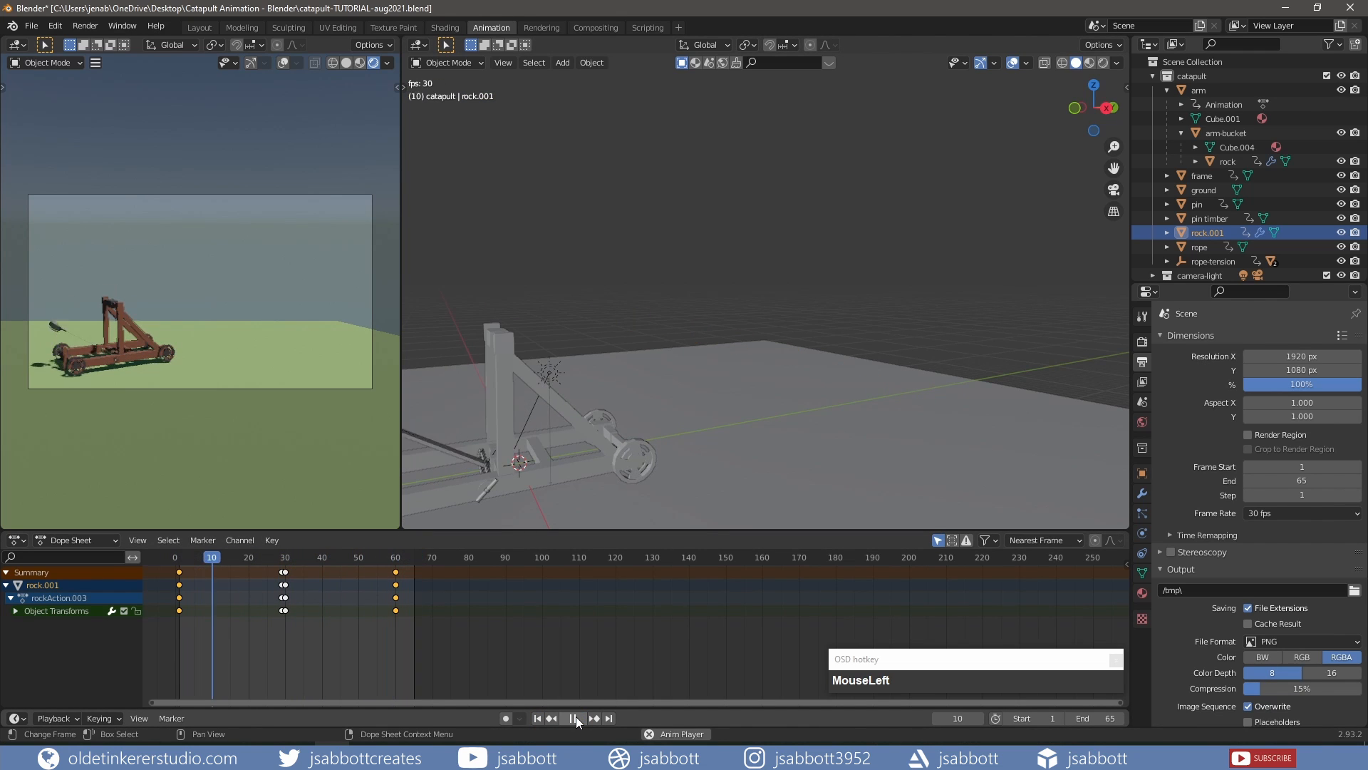
{"action": "left_click", "coordinate": [575, 716]}
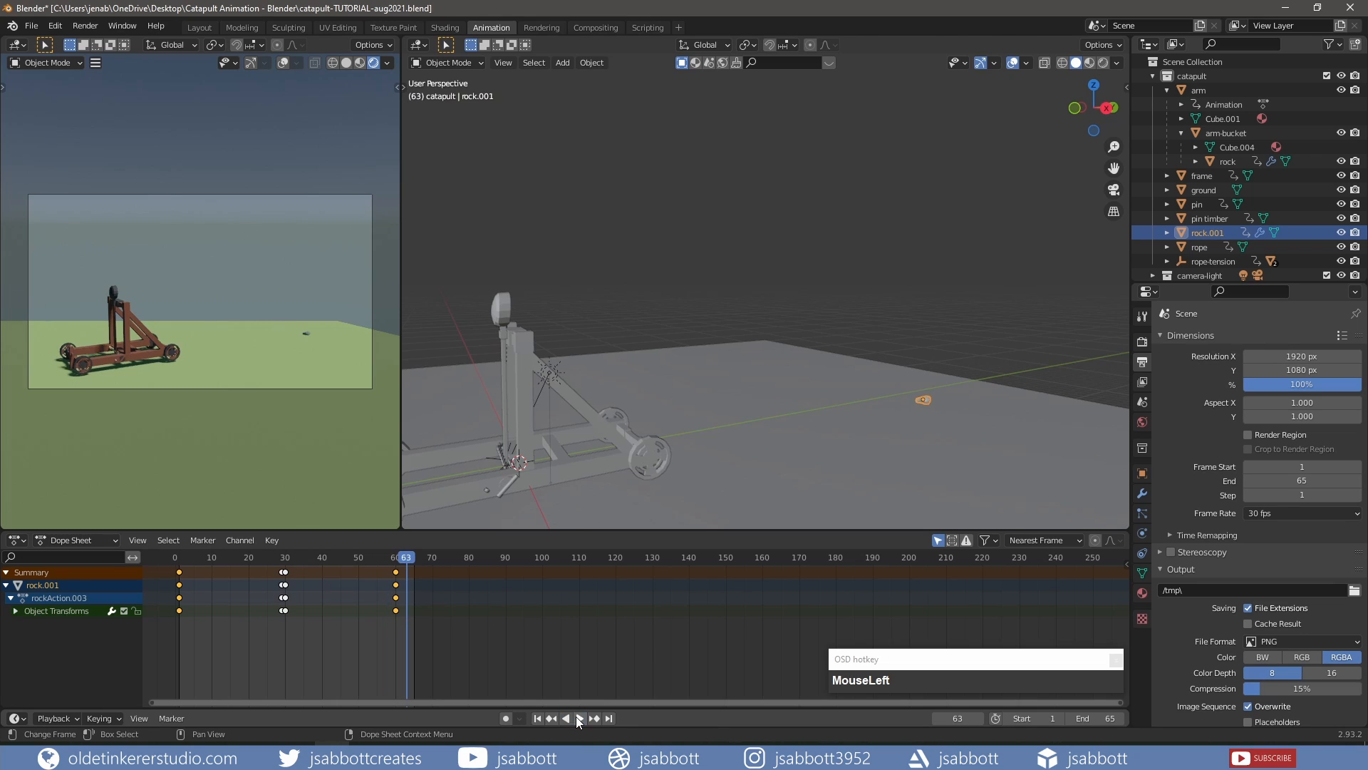
At frame 45, in the right orthographic view, raise rock.001 about 2 m along global Z and insert a keyframe
{"action": "left_click_drag", "start_coordinate": [411, 558], "coordinate": [340, 557]}
{"action": "key", "text": "KP_3"}
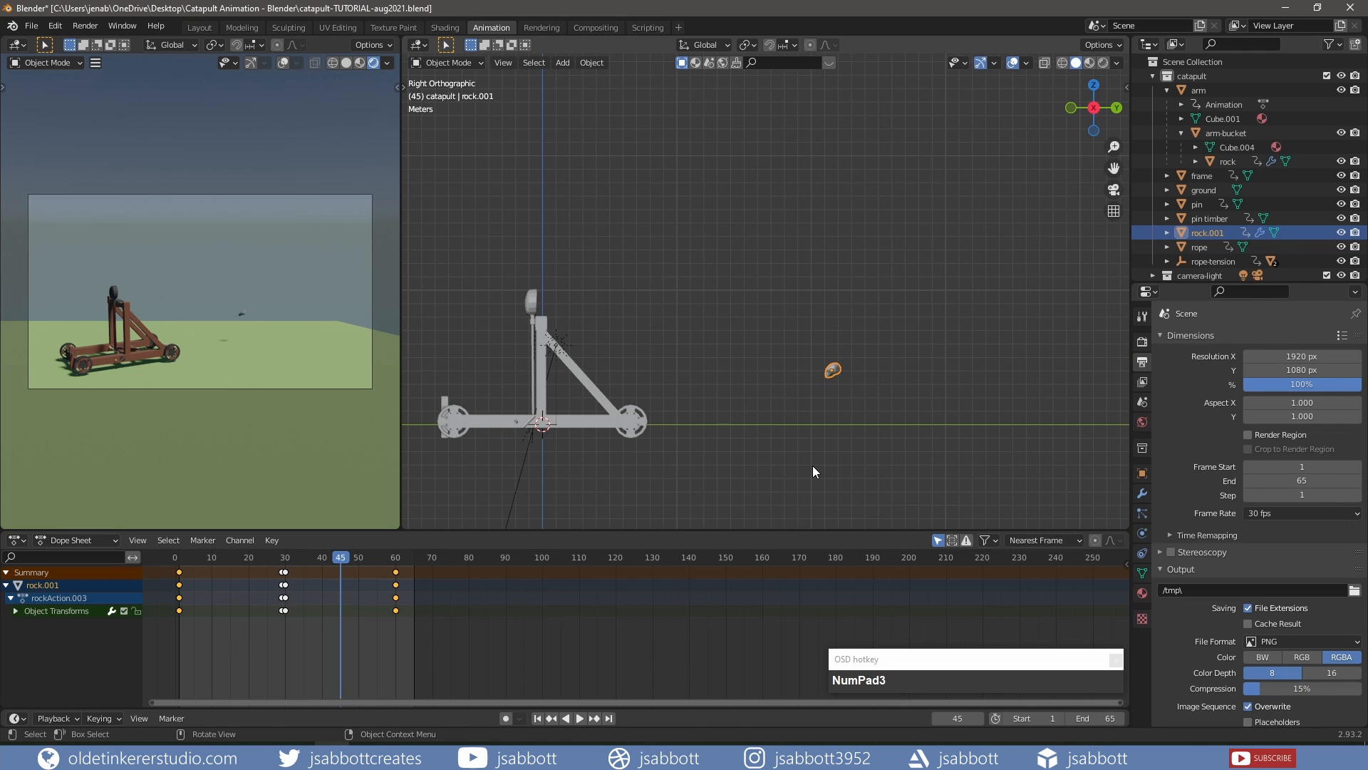
{"action": "key", "text": "g"}
{"action": "key", "text": "z"}
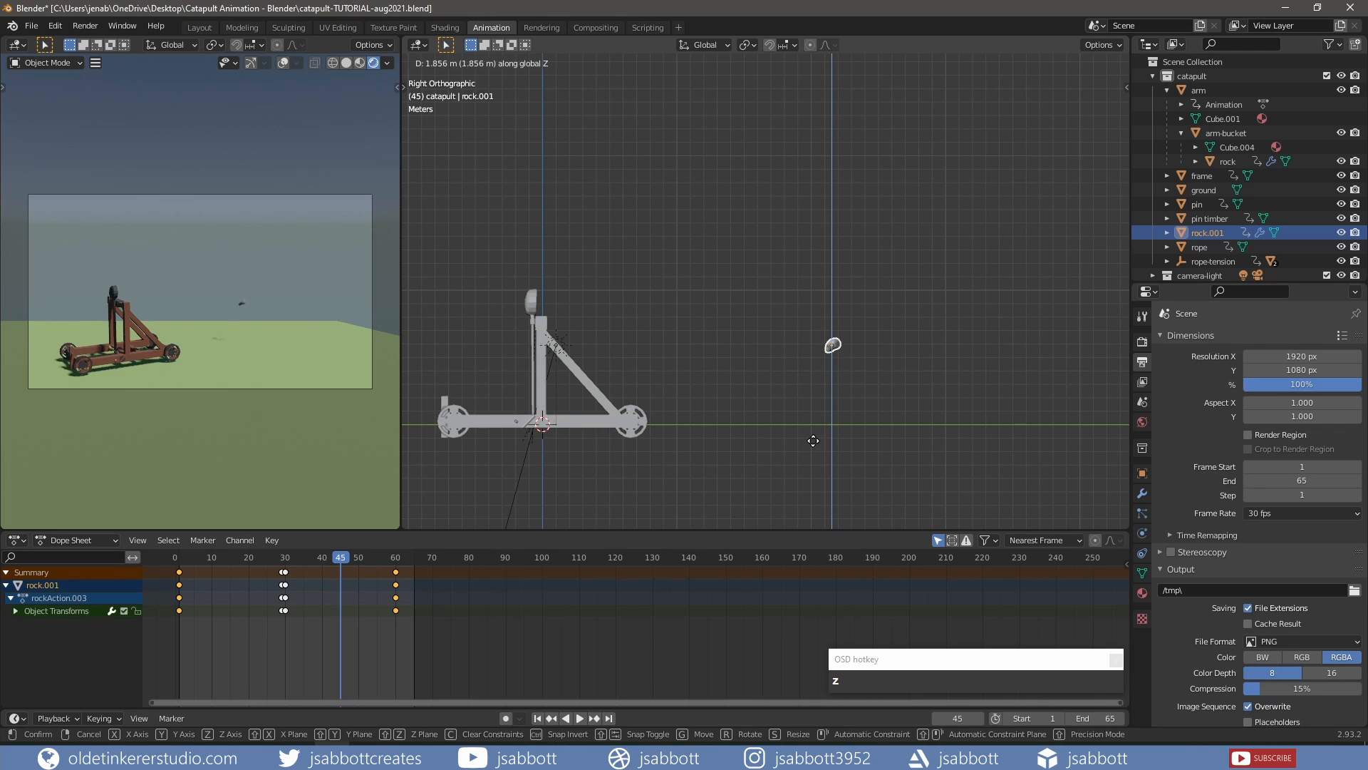
{"action": "left_click", "coordinate": [814, 435]}
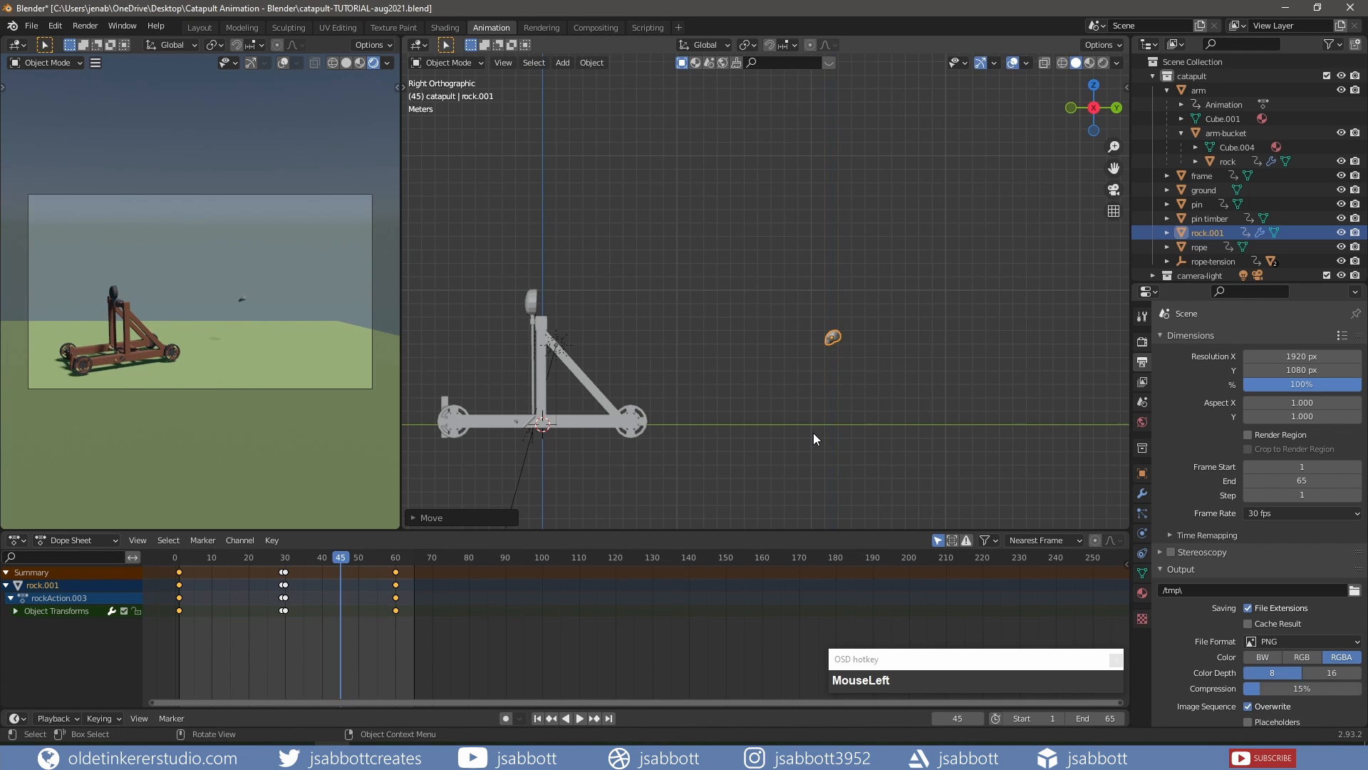
{"action": "key", "text": "i"}
{"action": "left_click", "coordinate": [814, 433]}
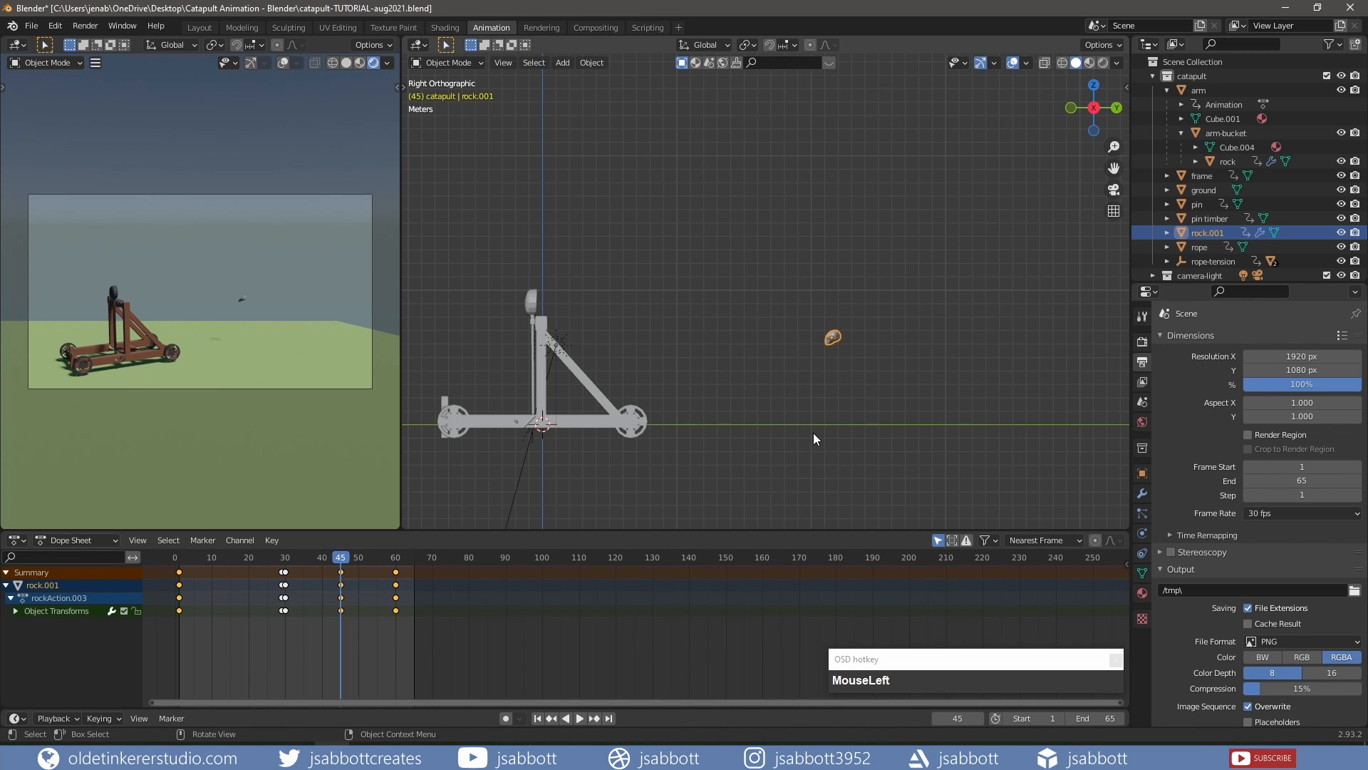
Play the animation from frame 1 to review the raised flight path, and stop playback
{"action": "left_click", "coordinate": [538, 718]}
{"action": "left_click", "coordinate": [581, 717]}
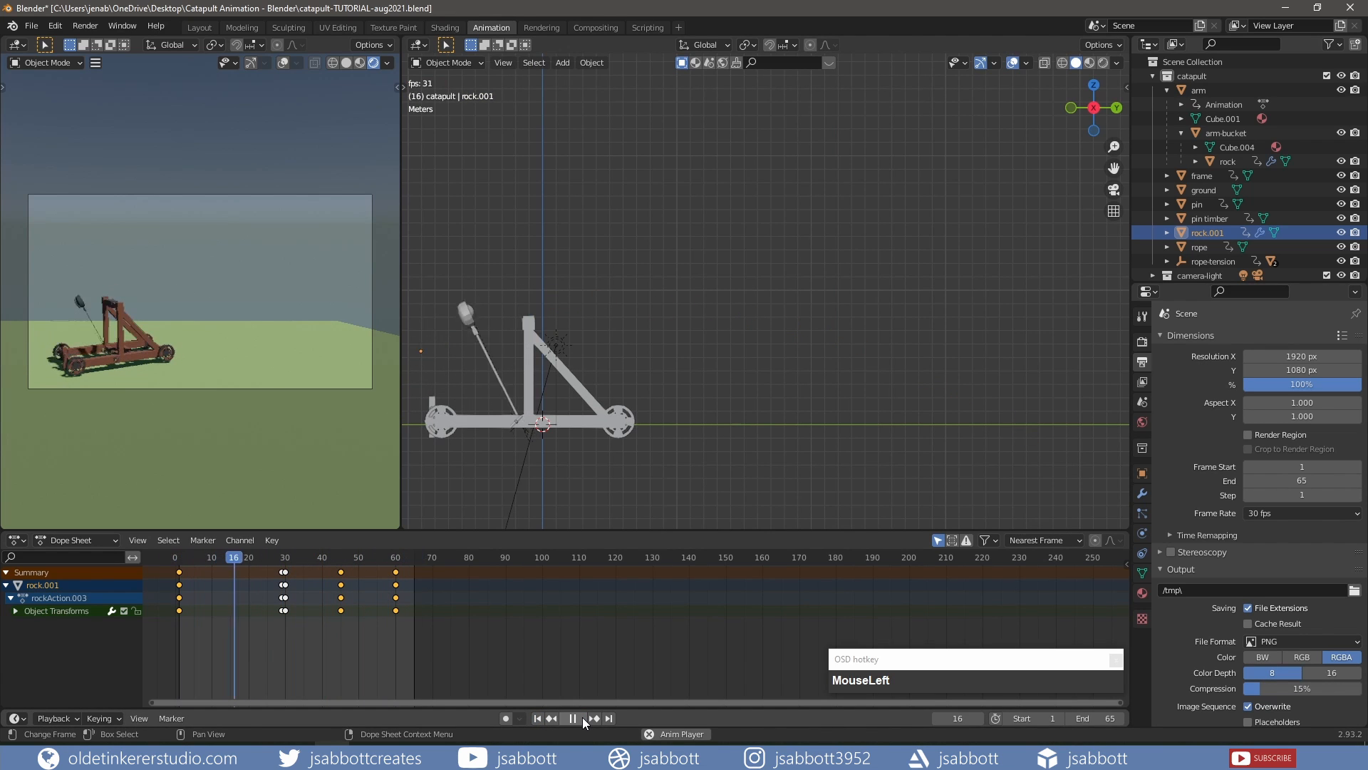
{"action": "key", "text": "Escape"}
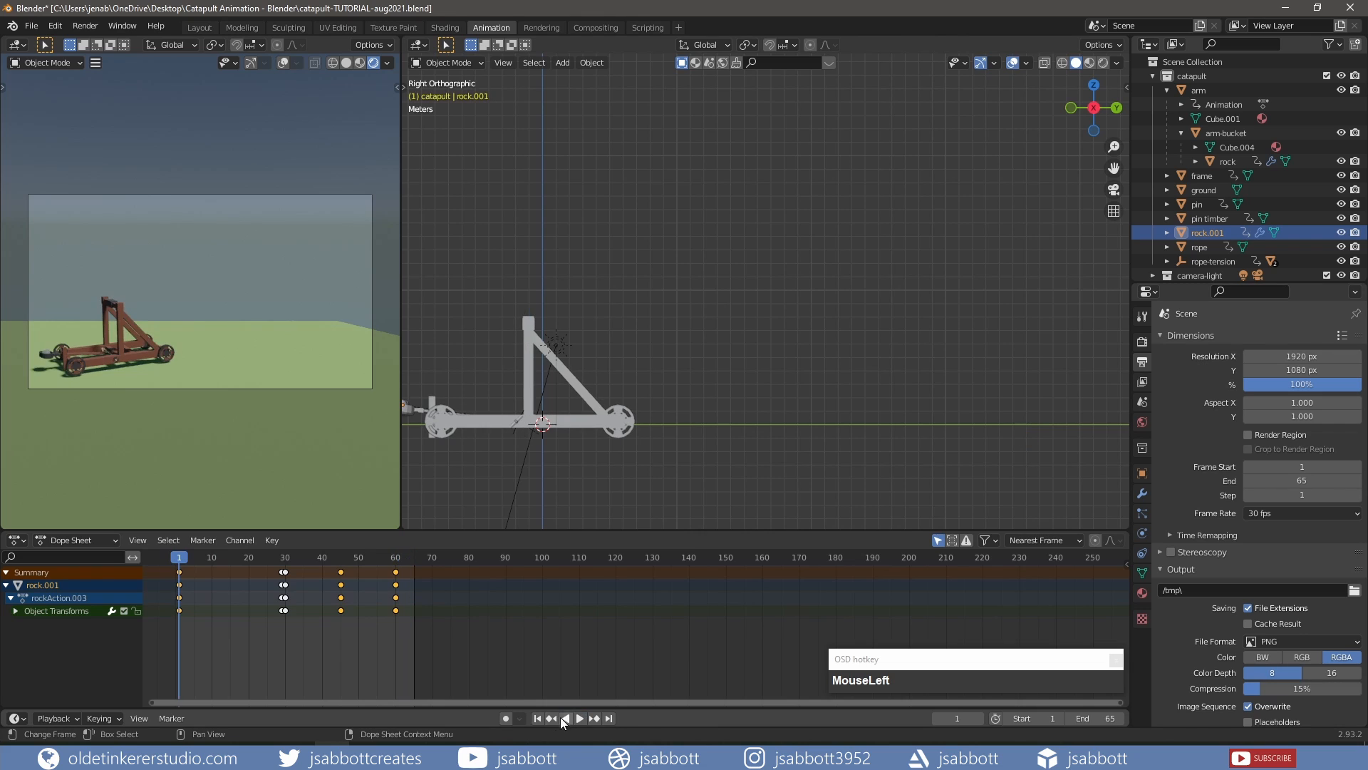
Shift rock.001's two release keyframes one frame earlier, scrub to the release point to check, and return to frame 1
{"action": "left_click_drag", "start_coordinate": [301, 621], "coordinate": [269, 562]}
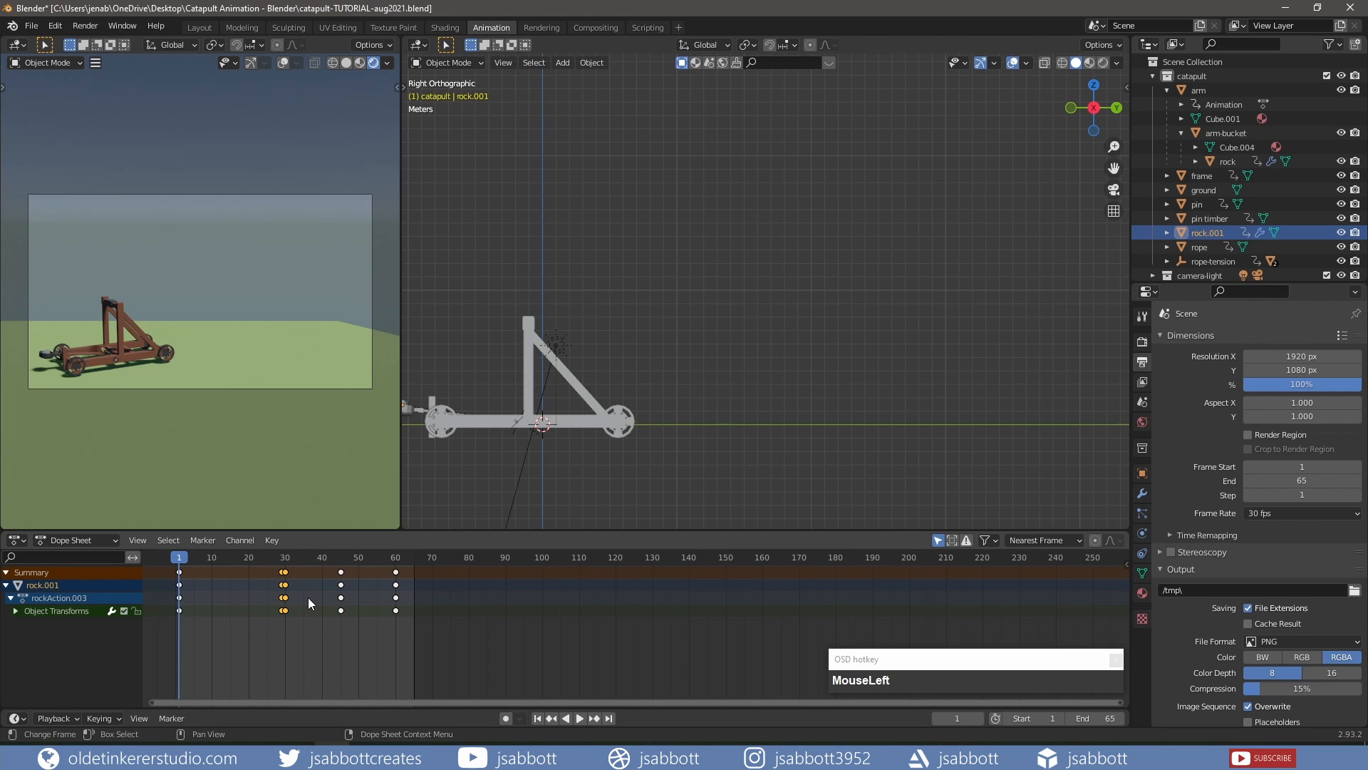
{"action": "key", "text": "g"}
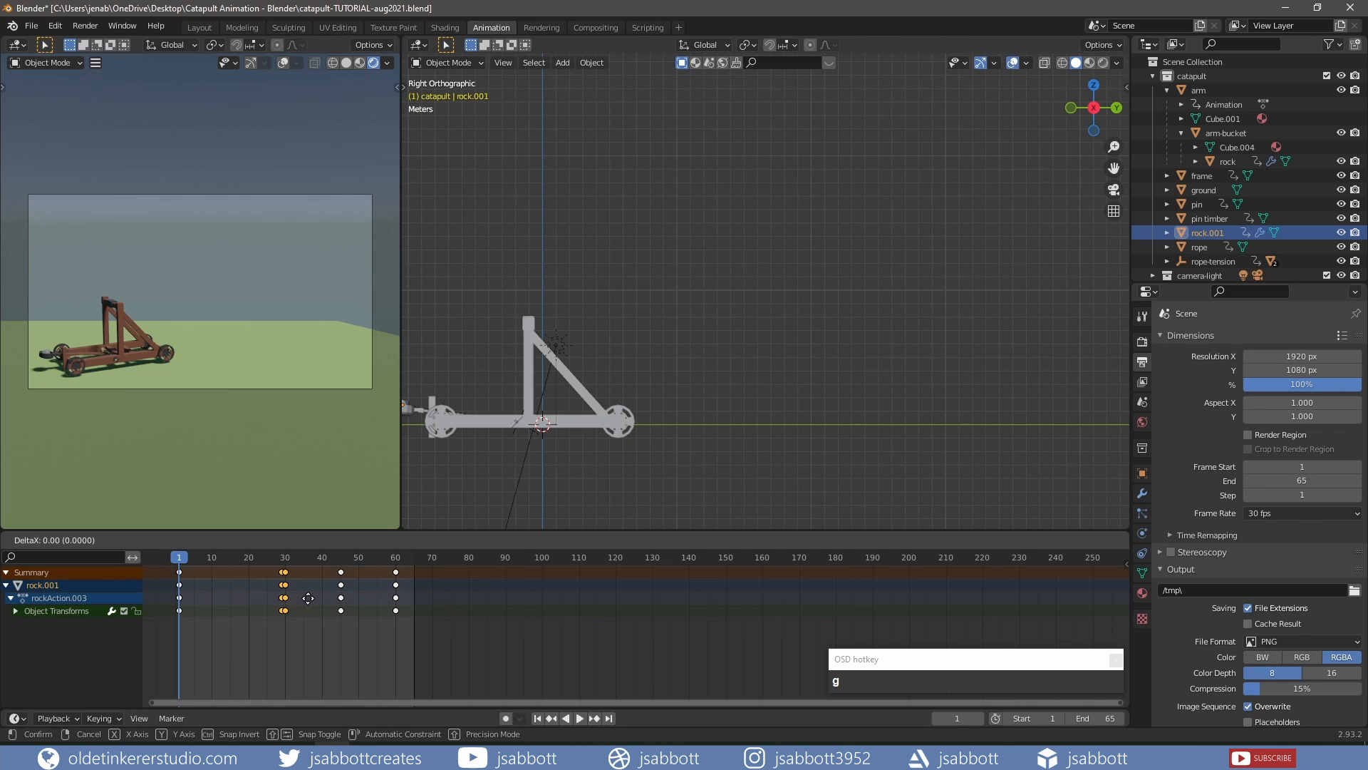
{"action": "left_click", "coordinate": [305, 598]}
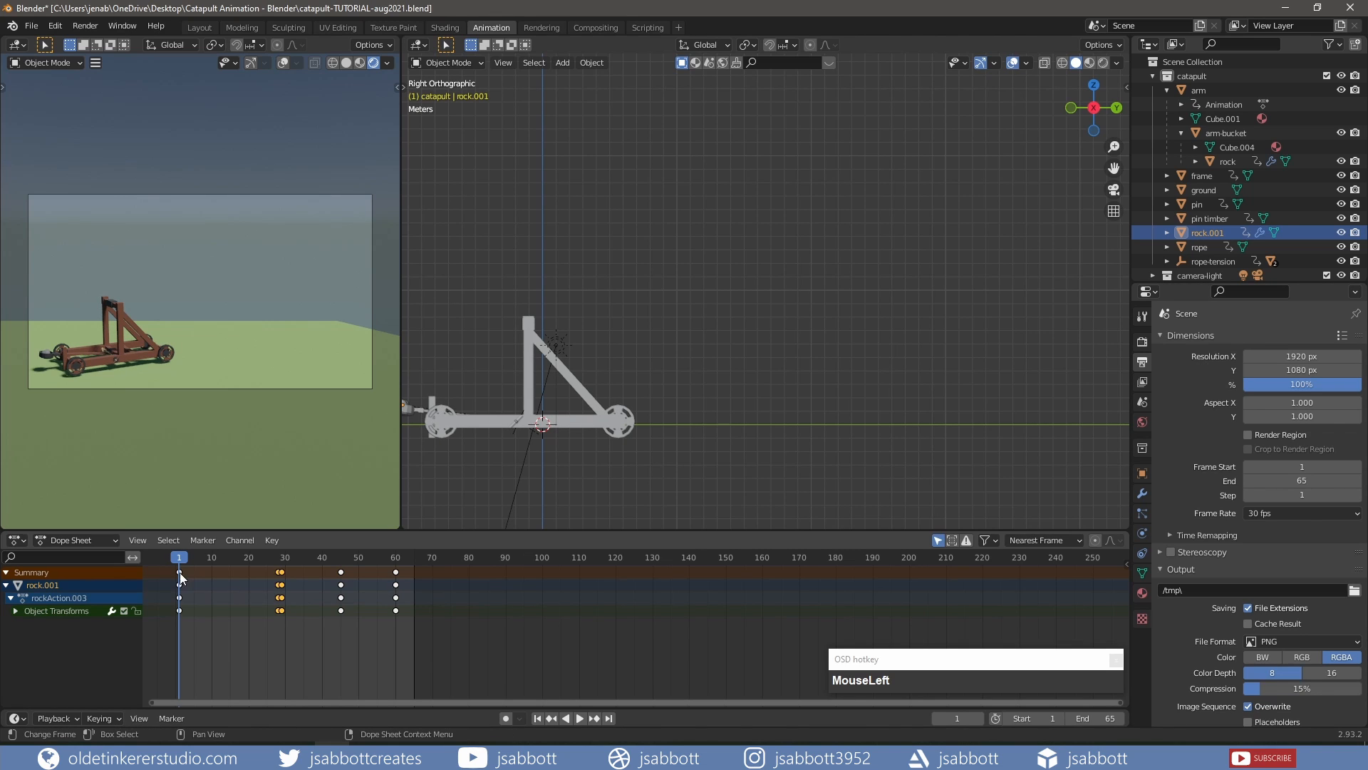
{"action": "left_click_drag", "start_coordinate": [182, 556], "coordinate": [280, 559]}
{"action": "key", "text": "shift+Left"}
Collapse the arm hierarchy and select the arm, frame, pin, pin timber, rock.001, rope and rope-tension objects together
{"action": "left_click", "coordinate": [1168, 90]}
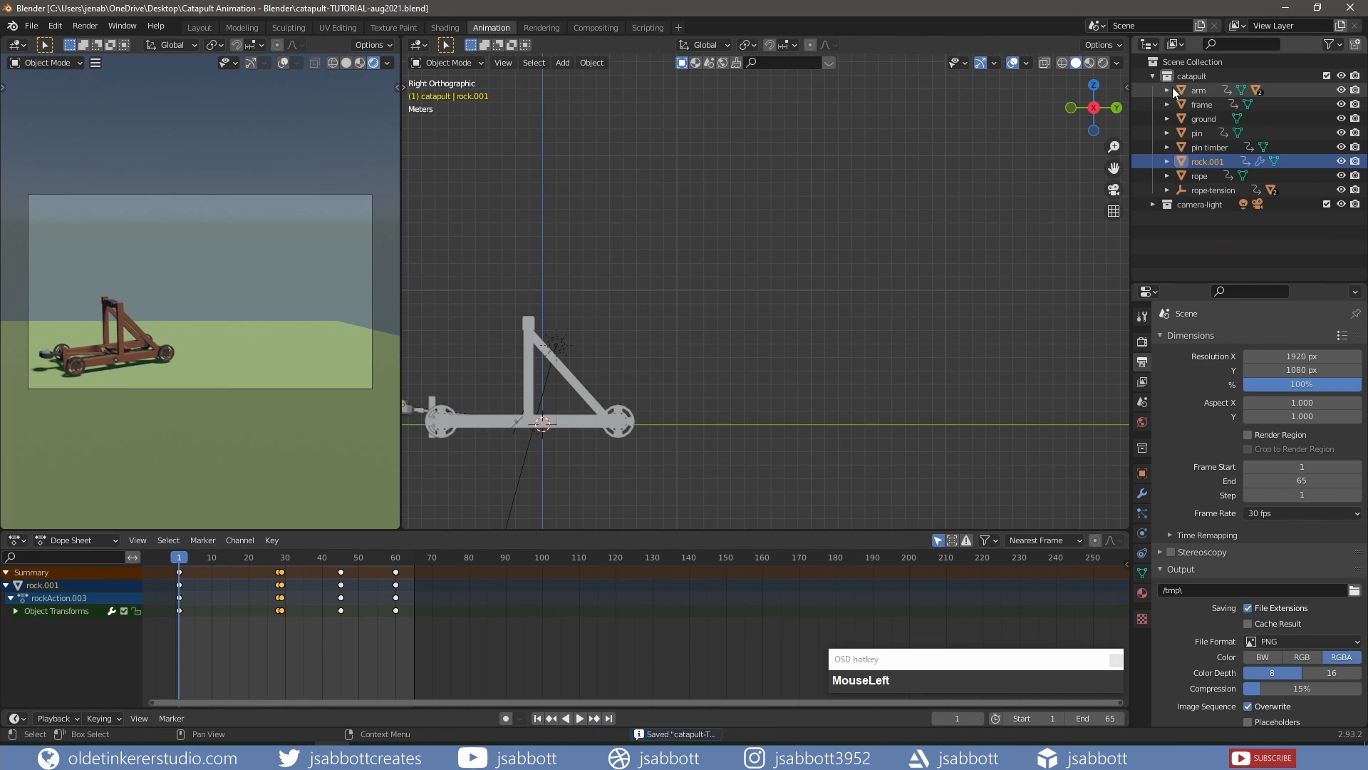
{"action": "left_click", "coordinate": [1199, 91]}
{"action": "left_click", "coordinate": [1199, 104], "text": "ctrl"}
{"action": "left_click", "coordinate": [1202, 133], "text": "ctrl"}
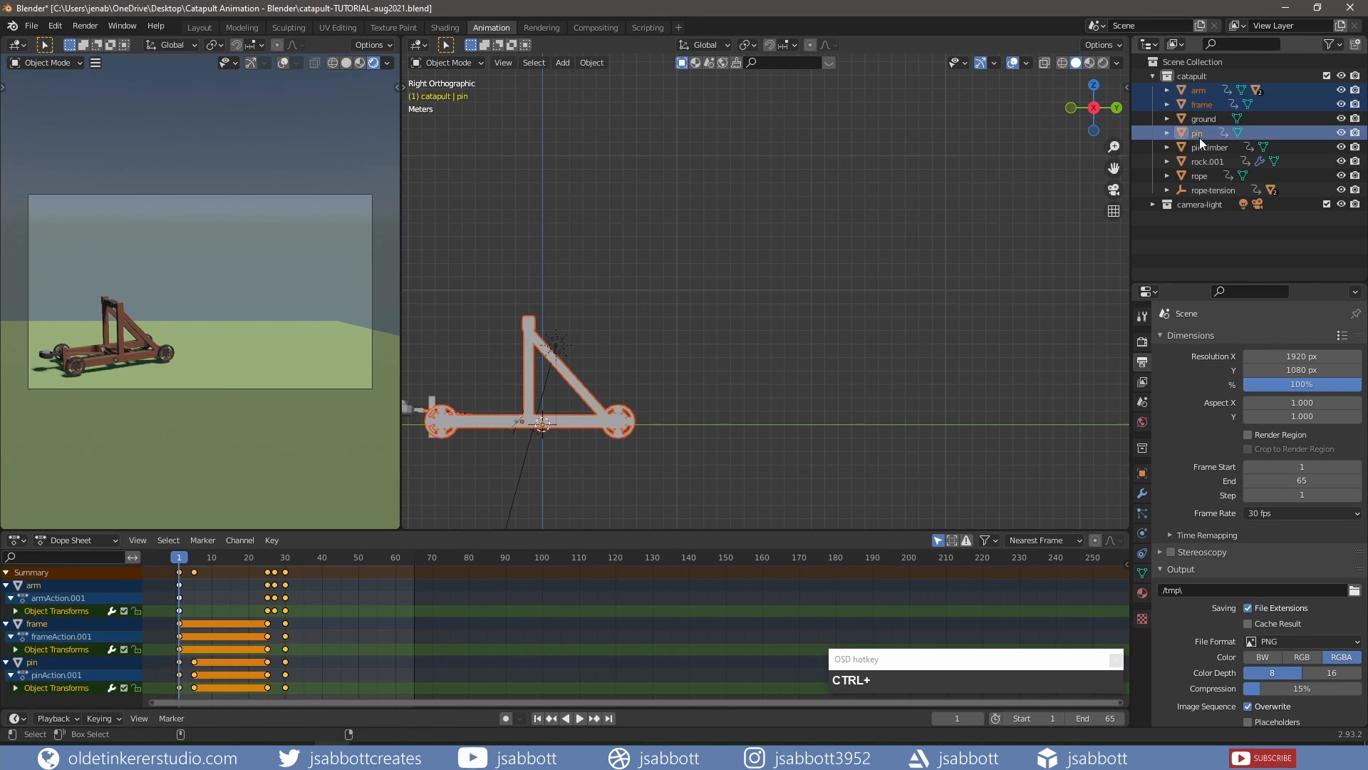
{"action": "left_click", "coordinate": [1204, 147], "text": "ctrl"}
{"action": "left_click", "coordinate": [1206, 161], "text": "ctrl"}
{"action": "left_click", "coordinate": [1203, 174], "text": "ctrl"}
{"action": "left_click", "coordinate": [1204, 190], "text": "ctrl"}
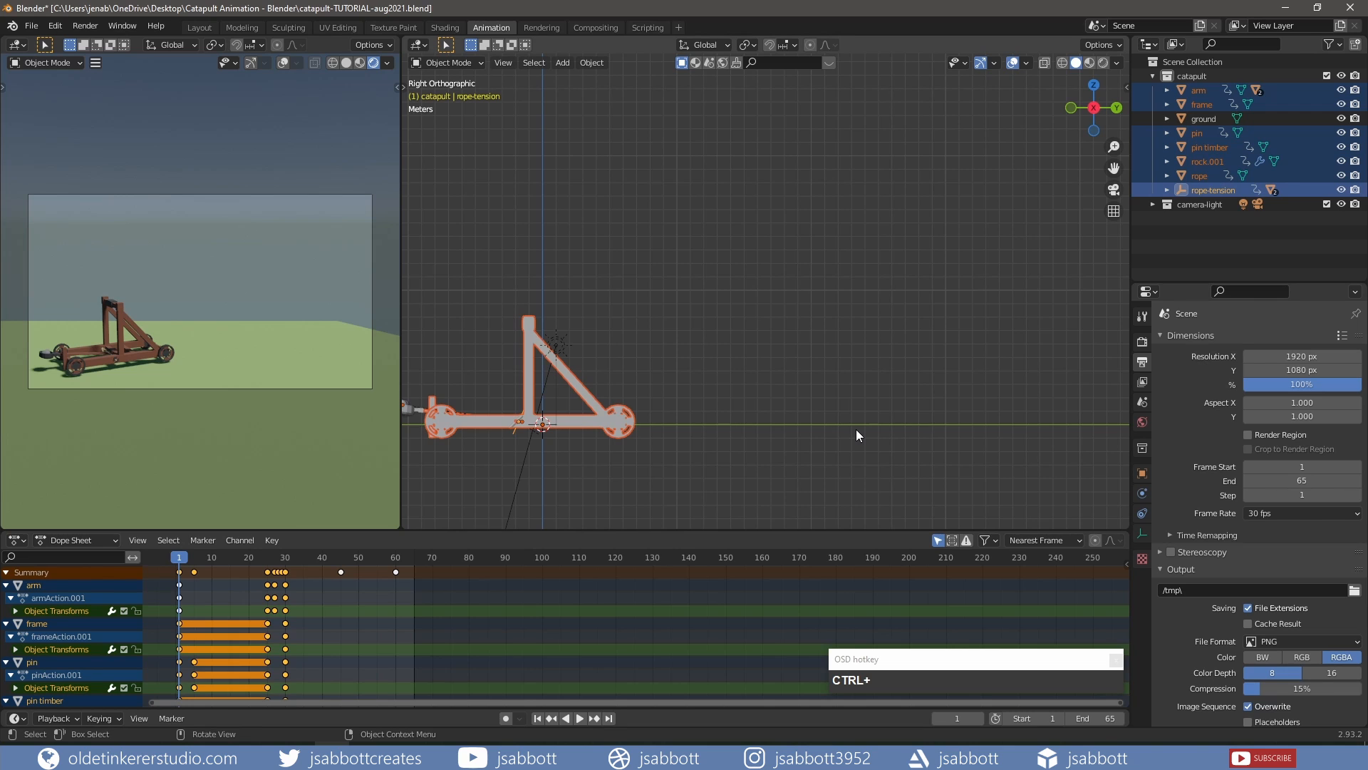
Set all keyframes of the selected objects to Linear interpolation and play the animation
{"action": "left_click_drag", "start_coordinate": [815, 531], "coordinate": [813, 331]}
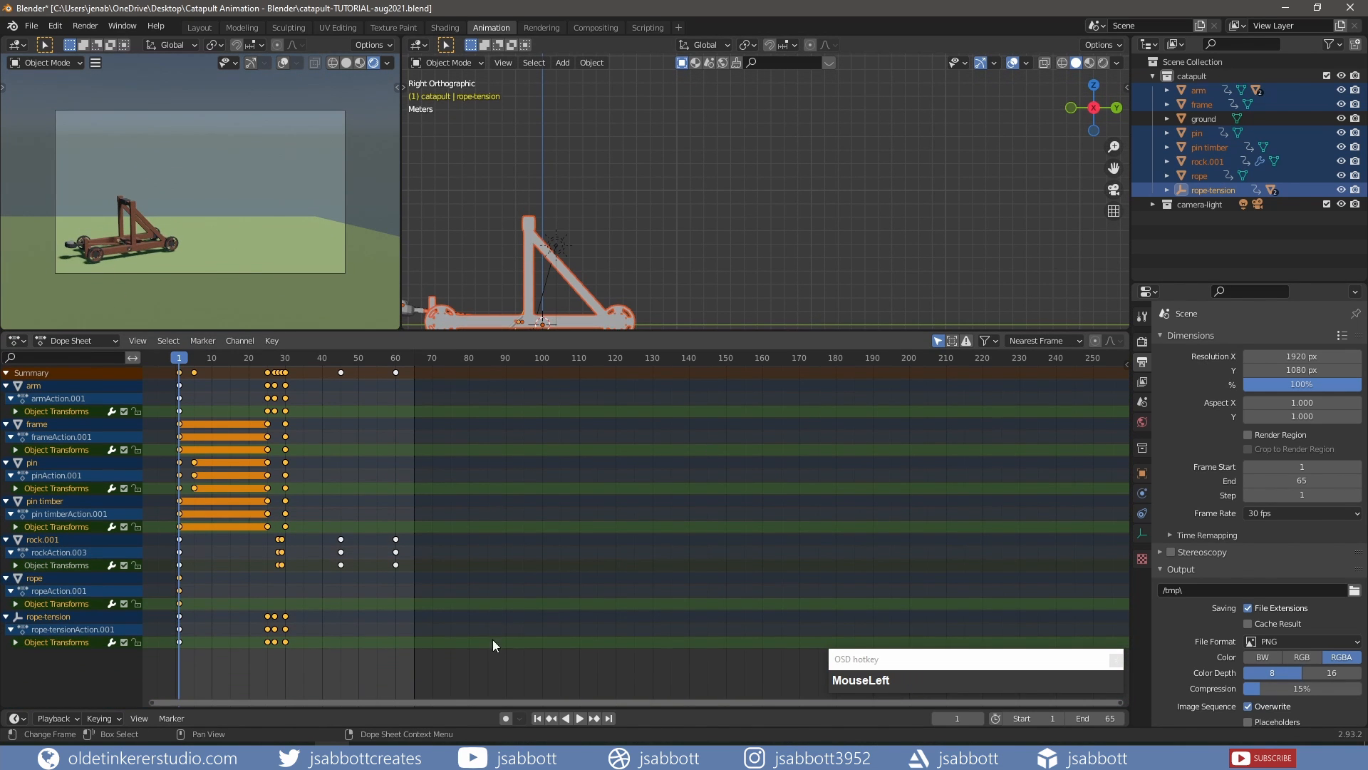
{"action": "left_click_drag", "start_coordinate": [478, 683], "coordinate": [156, 365]}
{"action": "key", "text": "t"}
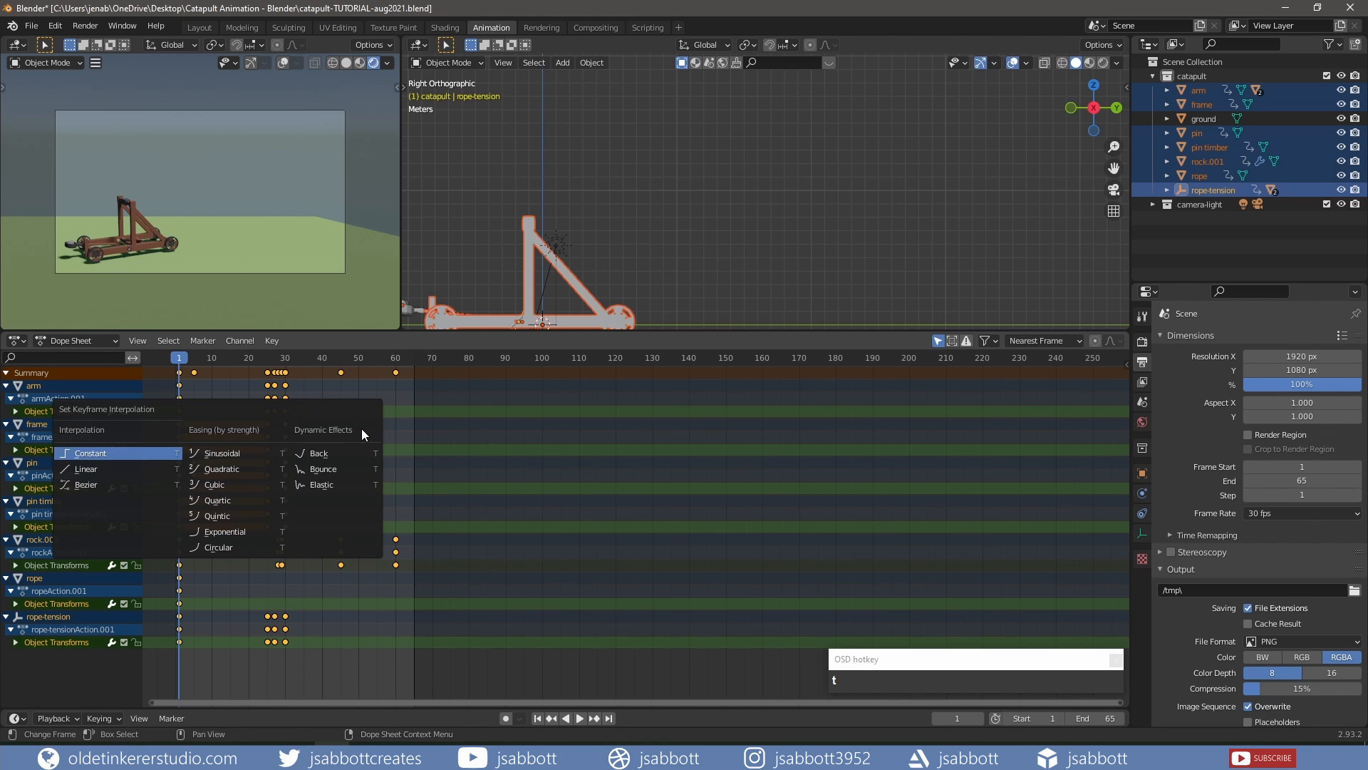
{"action": "left_click", "coordinate": [113, 468]}
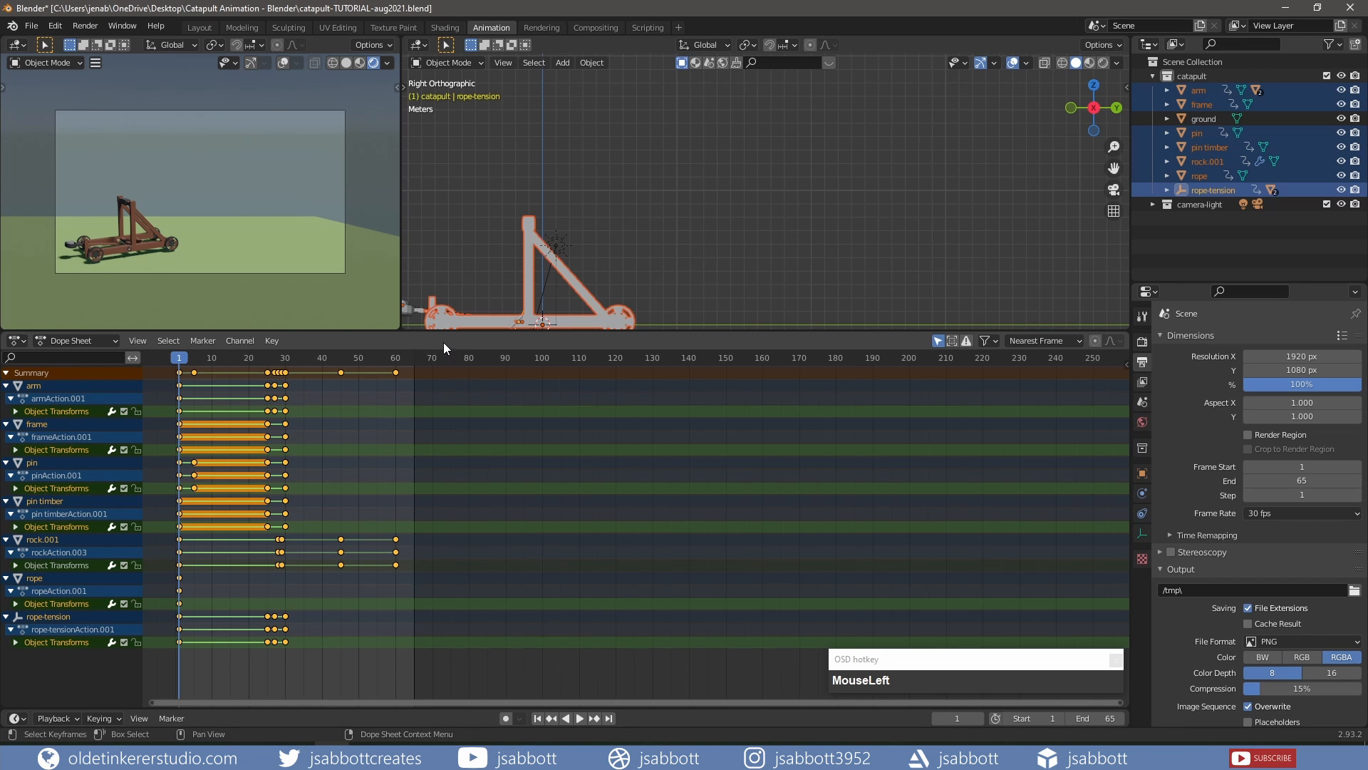
{"action": "left_click_drag", "start_coordinate": [444, 330], "coordinate": [439, 515]}
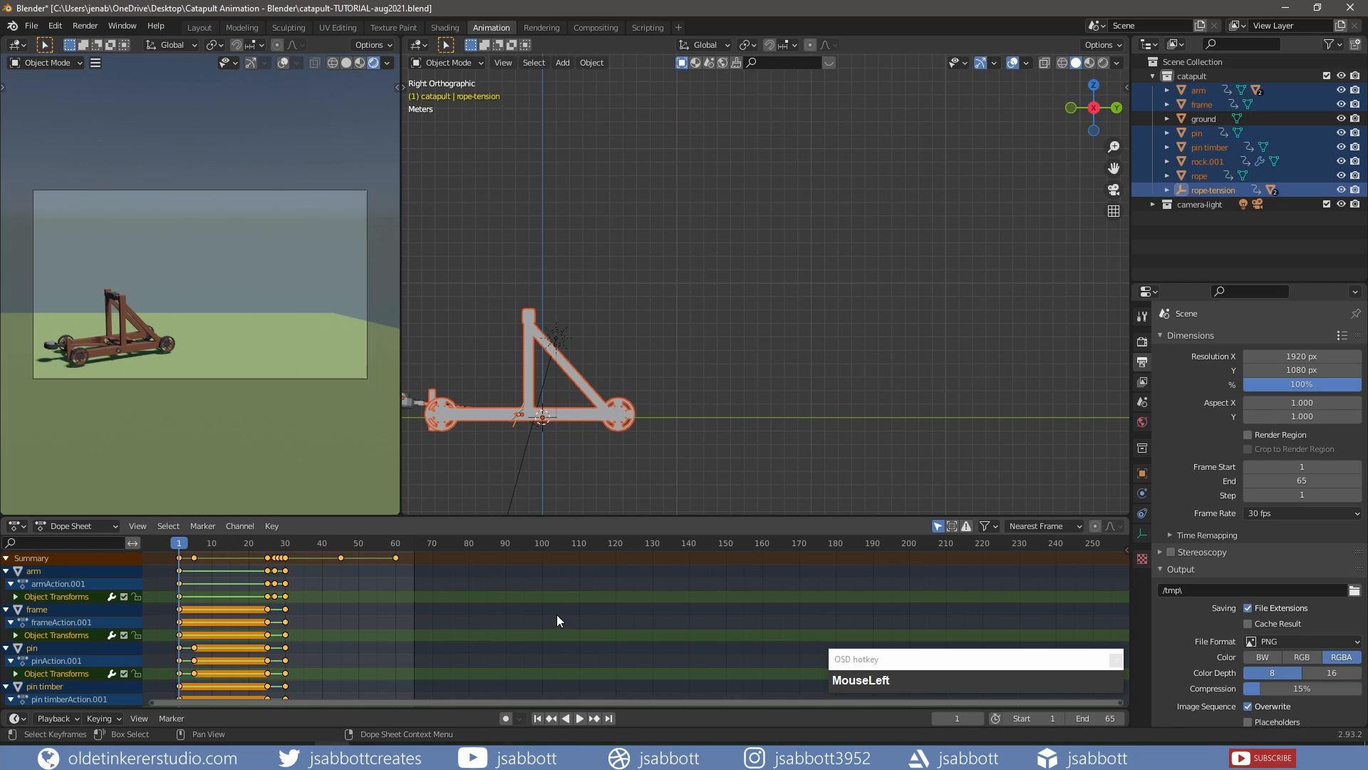
{"action": "left_click", "coordinate": [580, 718]}
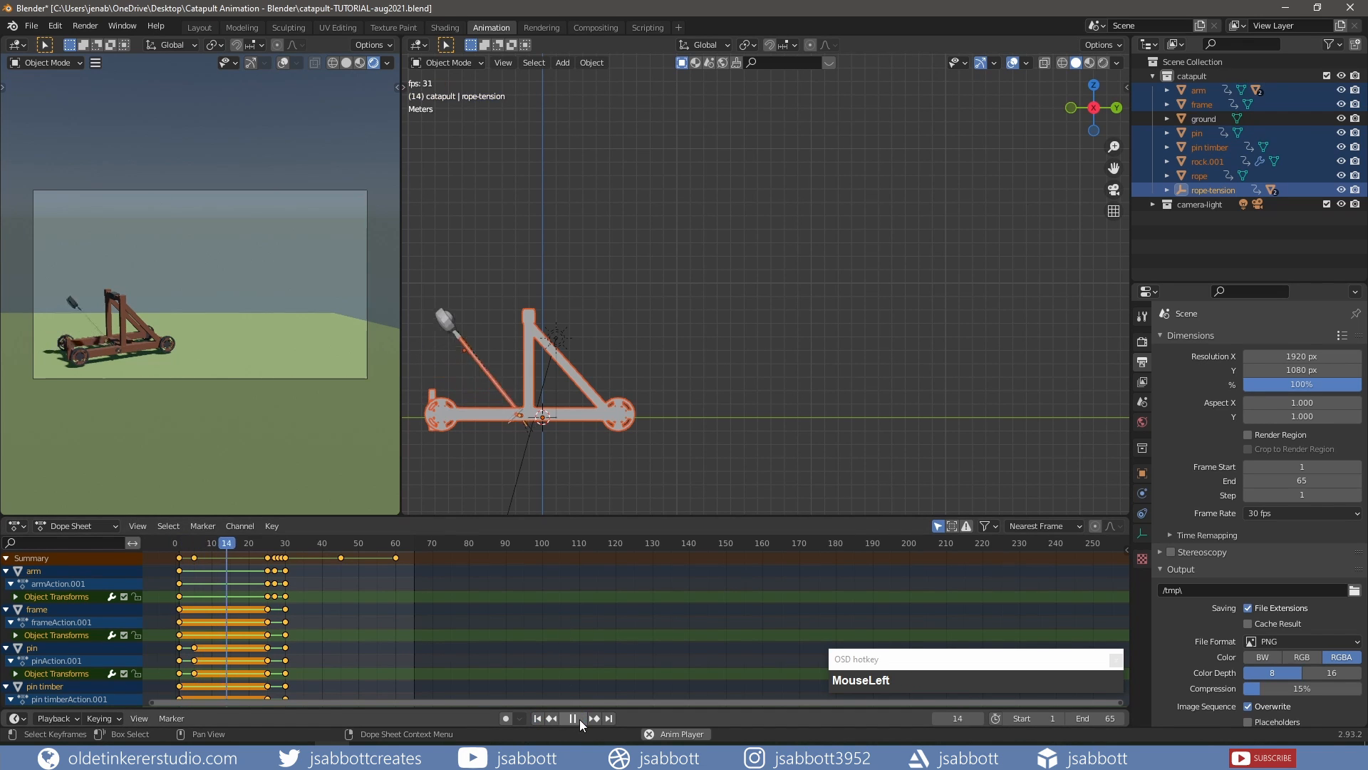